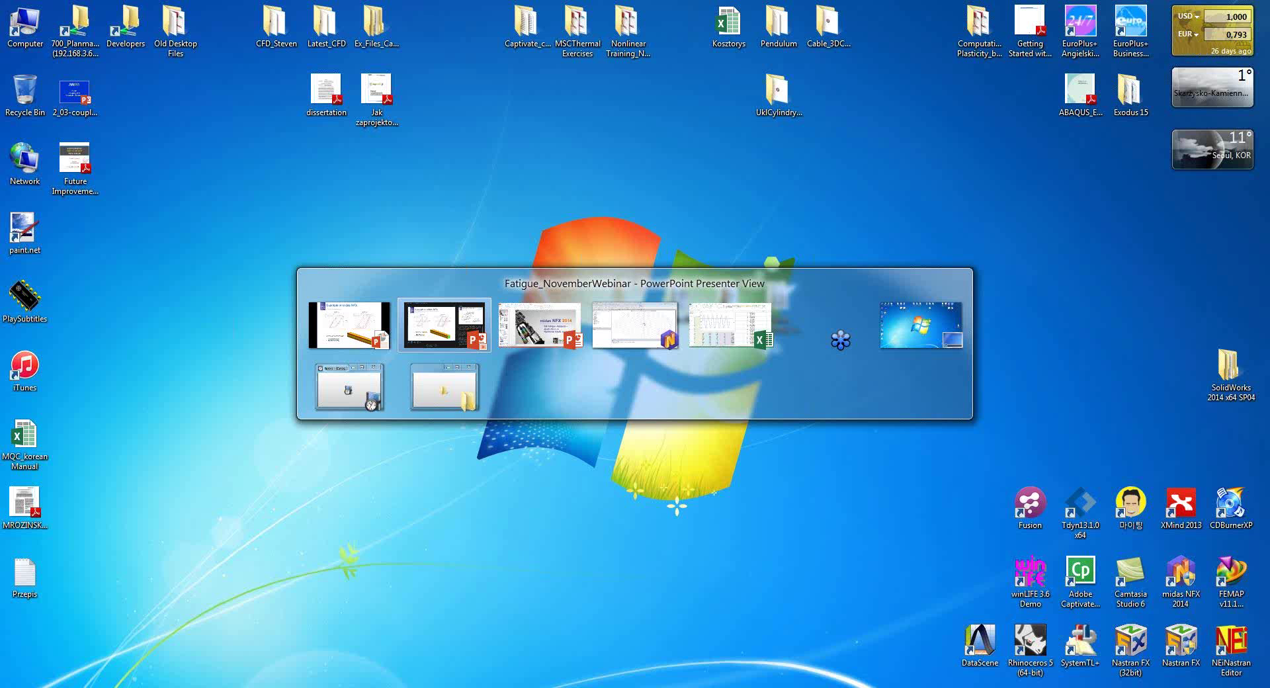
# Switch to midas NFX and create a solid box at origin 0,-50,-50 with X width 1000, Y width 100 and height 100.
pyautogui.hotkey('alt', 'Tab')
pyautogui.hotkey('alt', 'Tab')
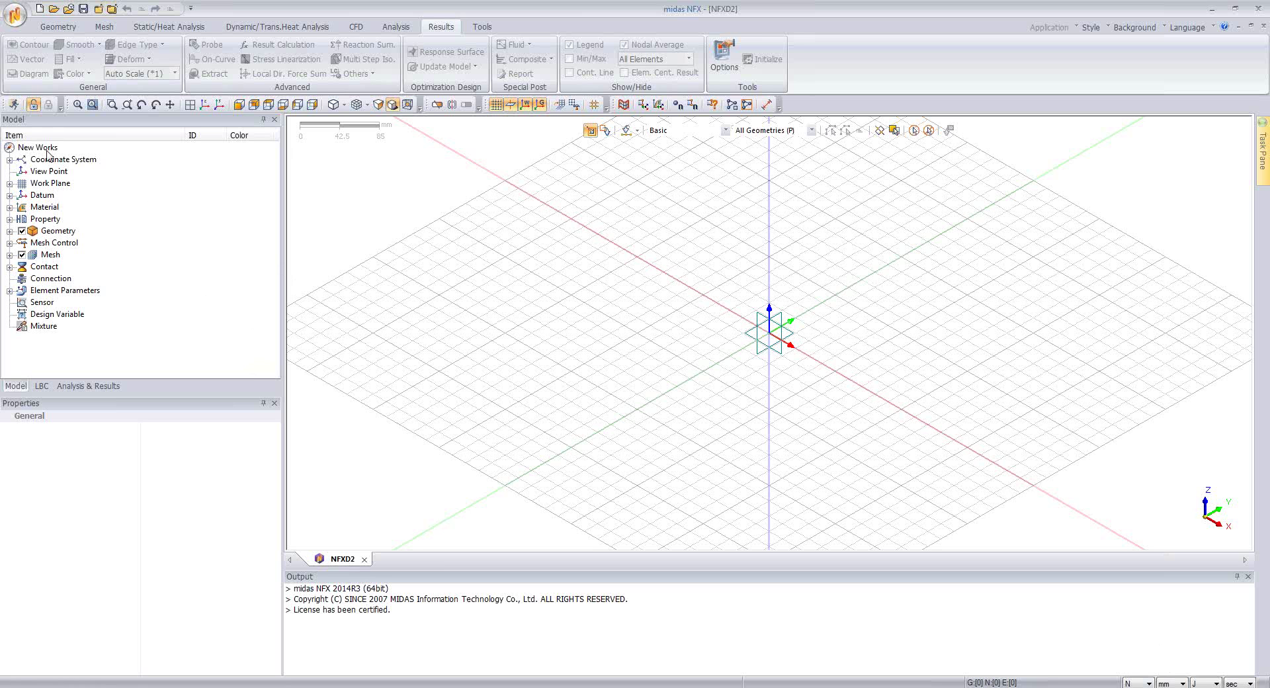
pyautogui.click(51, 30)
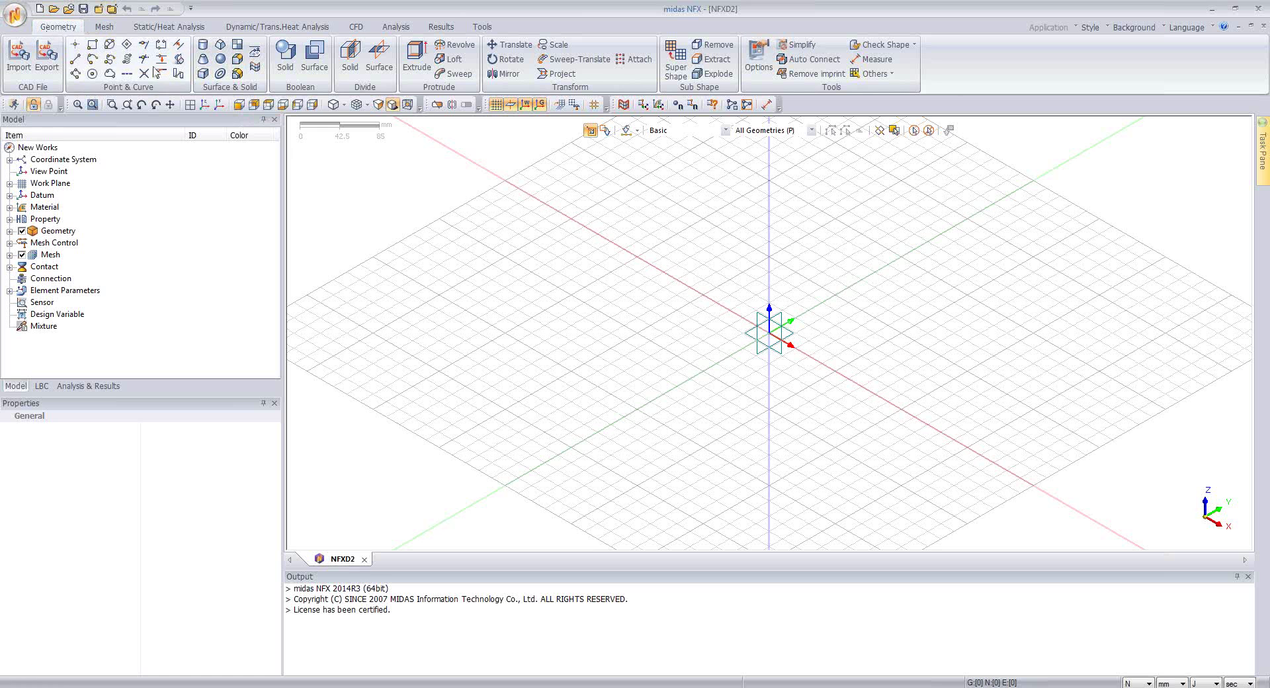
pyautogui.click(203, 73)
pyautogui.moveTo(127, 125); pyautogui.dragTo(439, 229)
pyautogui.moveTo(403, 274); pyautogui.dragTo(484, 282)
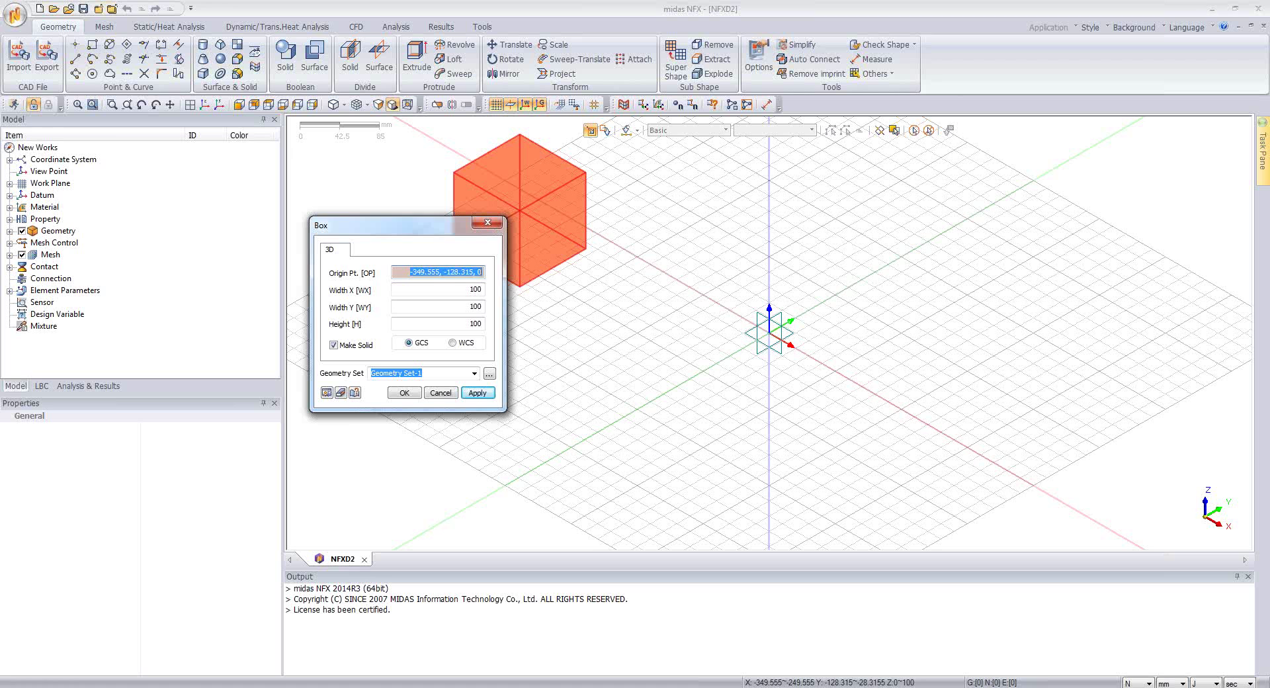
pyautogui.write('0,-50,-50')
pyautogui.click(483, 291)
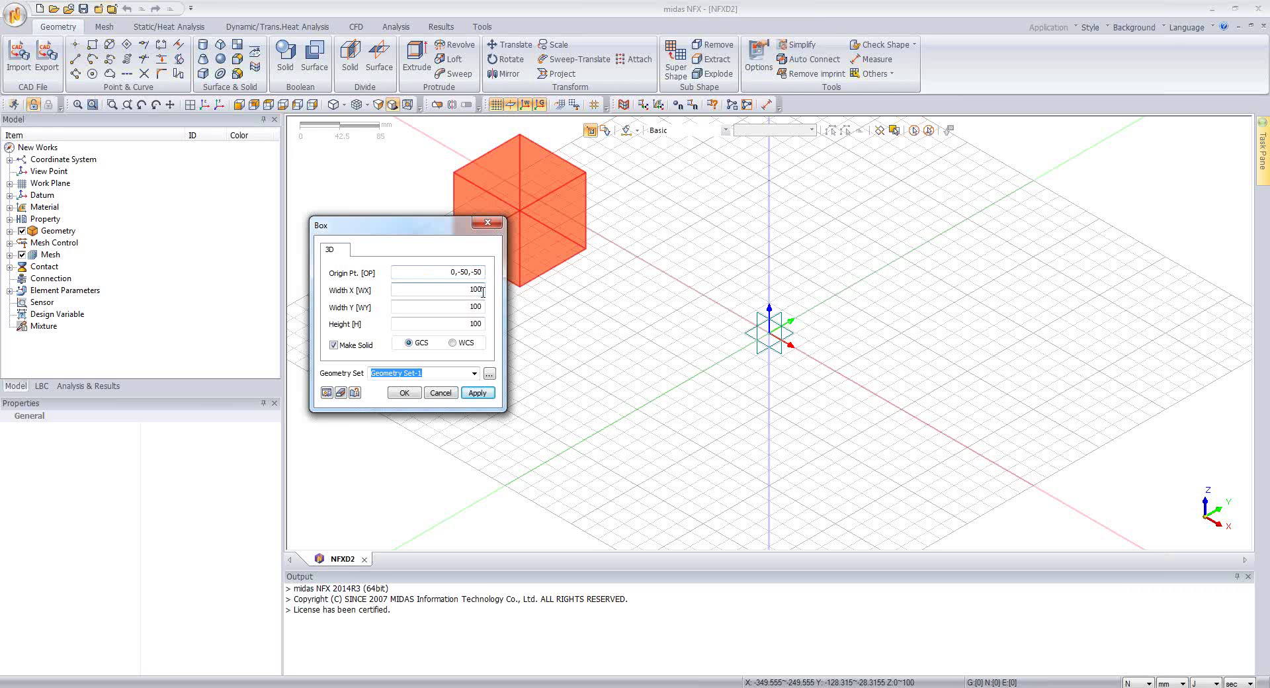
pyautogui.write('0')
pyautogui.click(327, 393)
pyautogui.click(405, 393)
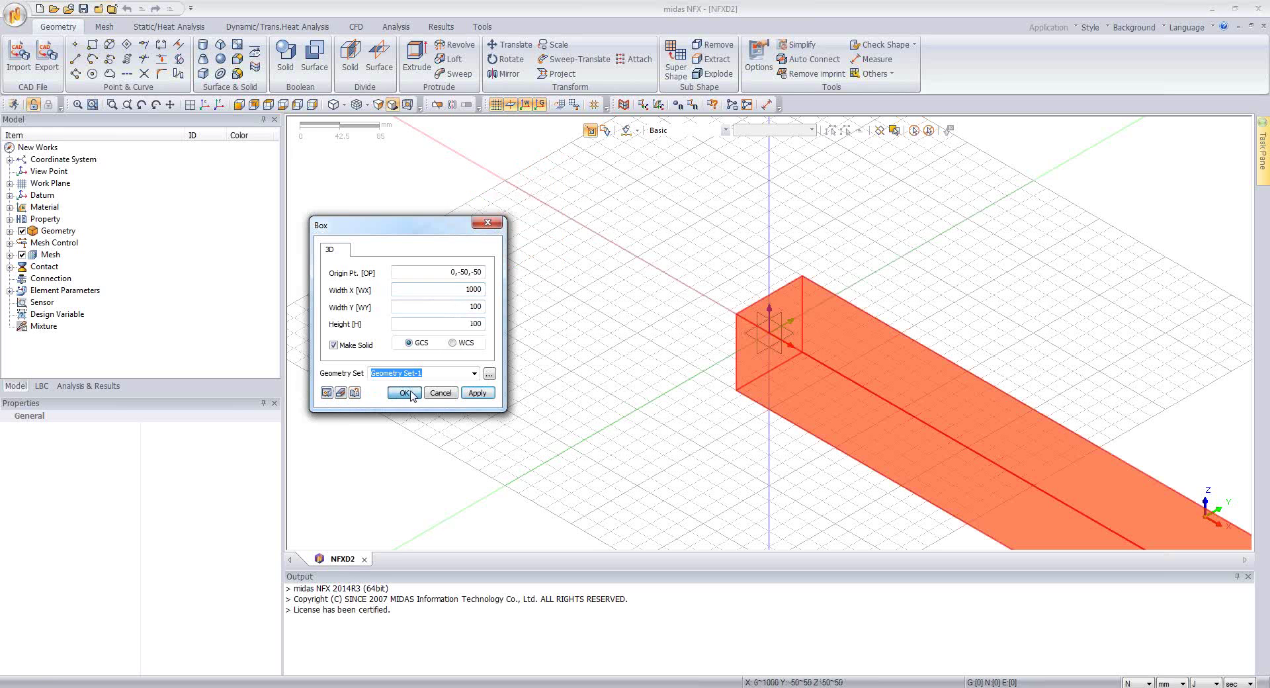
# Hide all guiders around the beam in the model view.
pyautogui.scroll(-5, 393, 218)
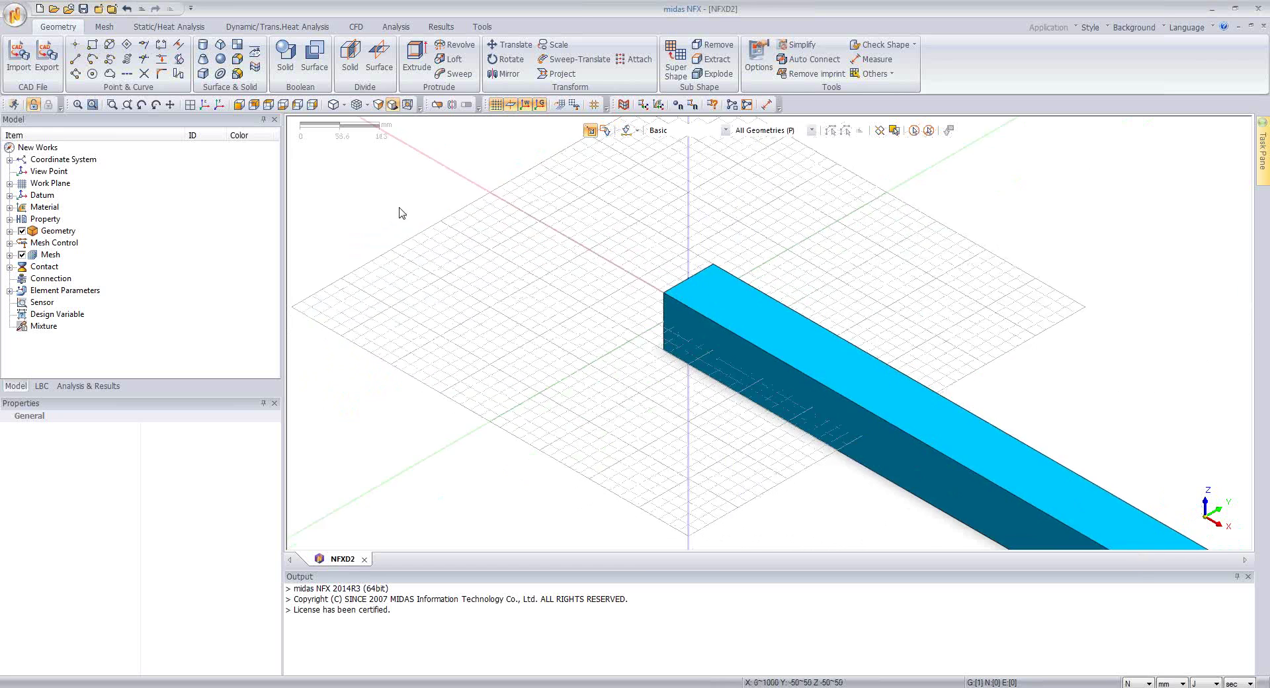
pyautogui.scroll(-2, 402, 210)
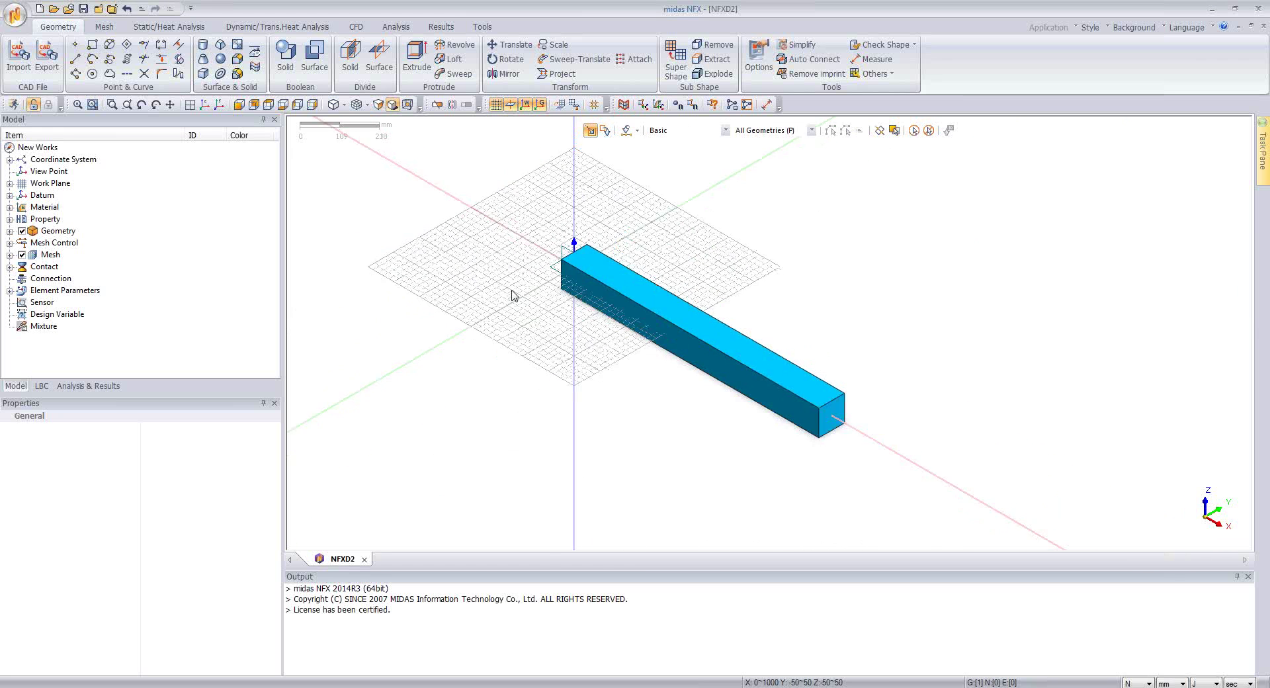
pyautogui.rightClick(479, 404)
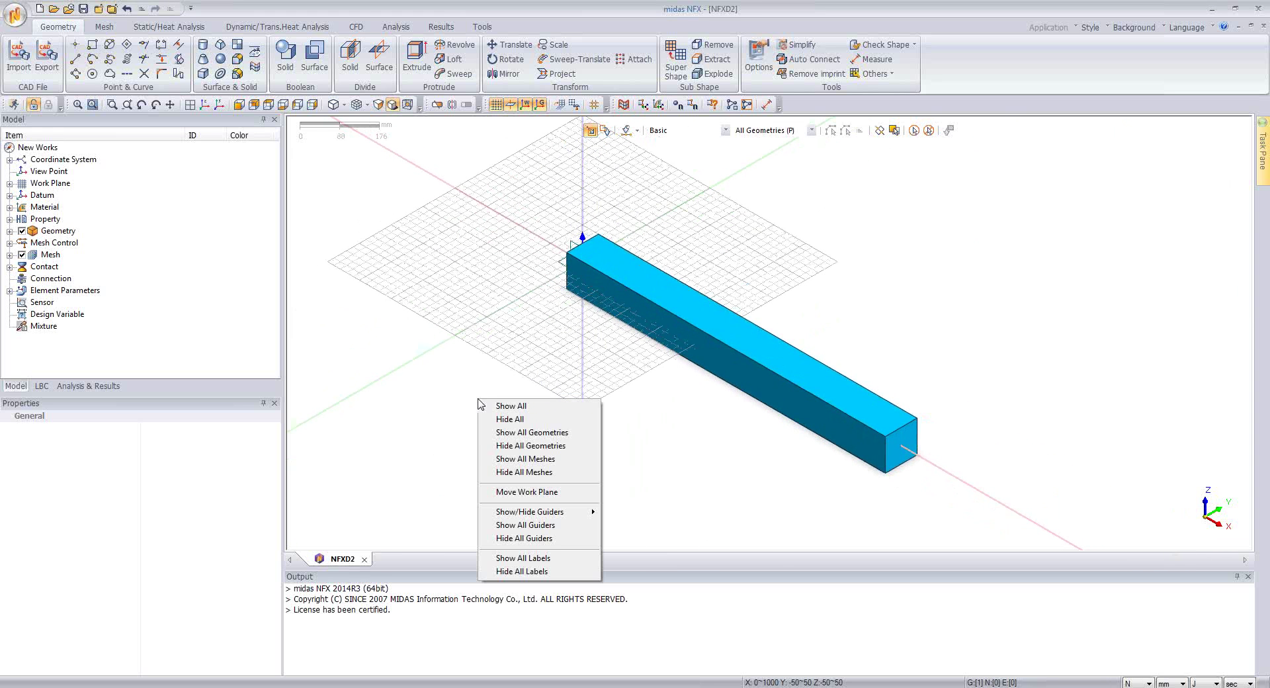
pyautogui.click(510, 541)
pyautogui.scroll(2, 695, 292)
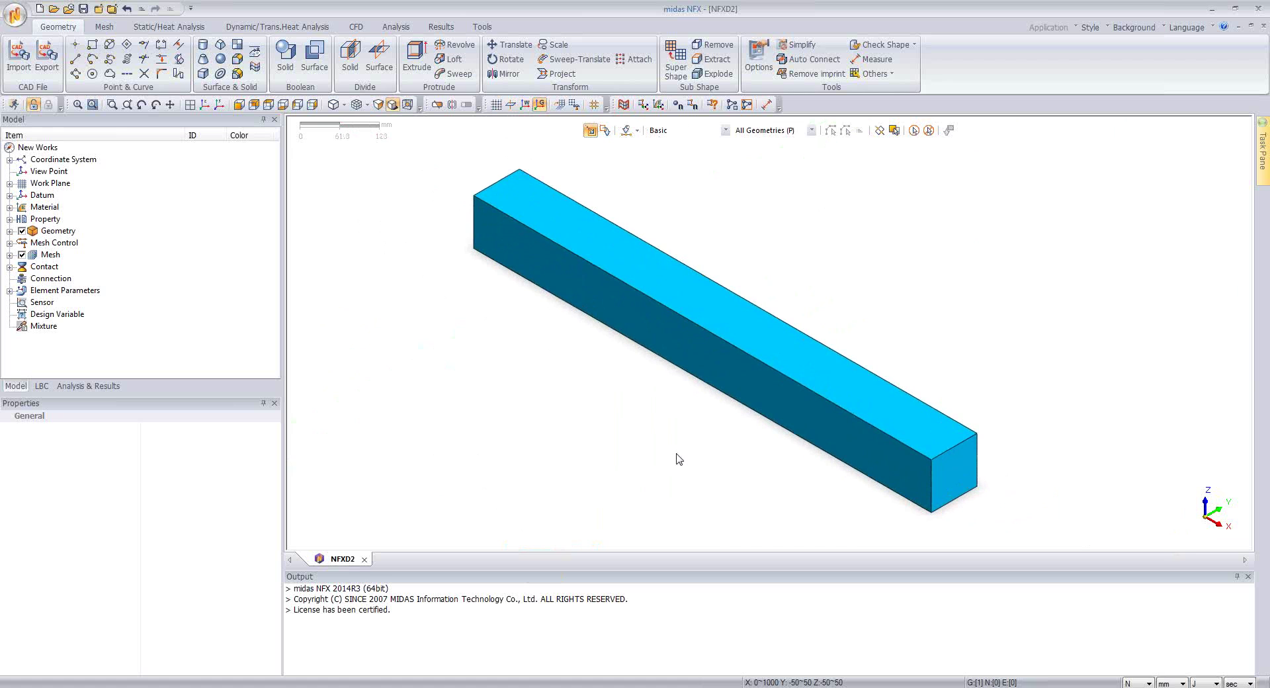
# Delete the predefined Alloy Steel material from the model.
pyautogui.click(9, 207)
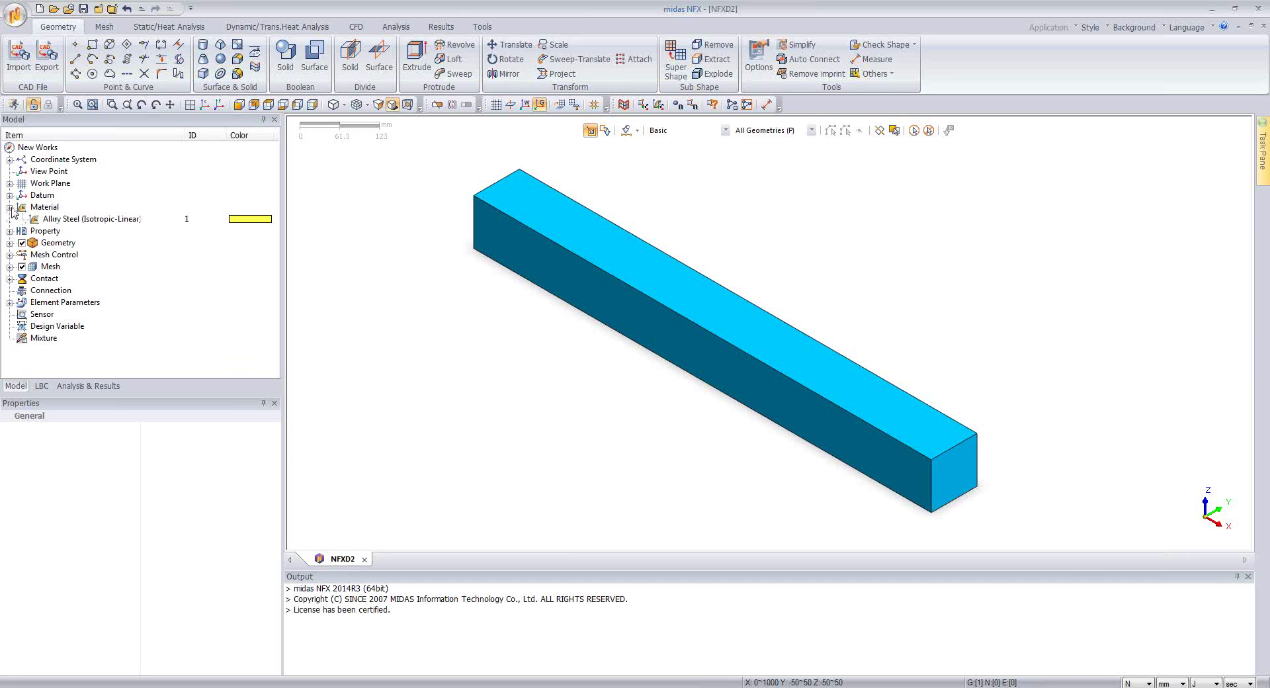
pyautogui.rightClick(57, 220)
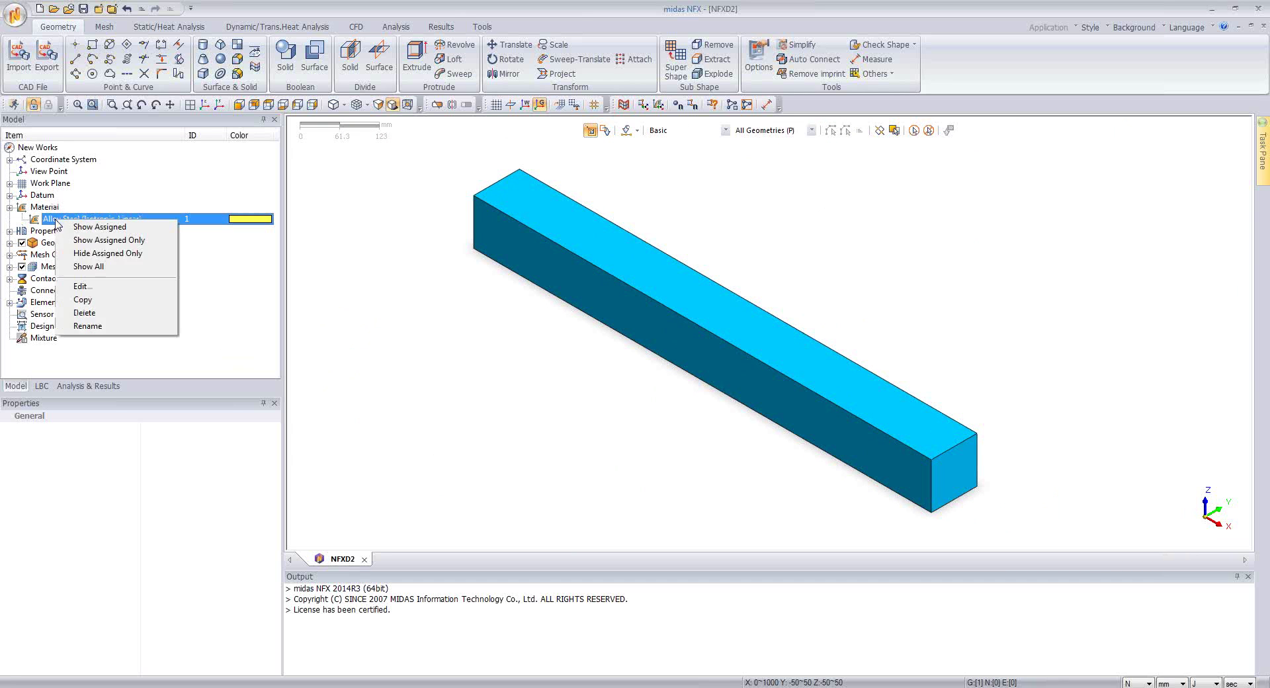
pyautogui.click(93, 313)
# Add a new isotropic material and name it PA7.
pyautogui.rightClick(43, 213)
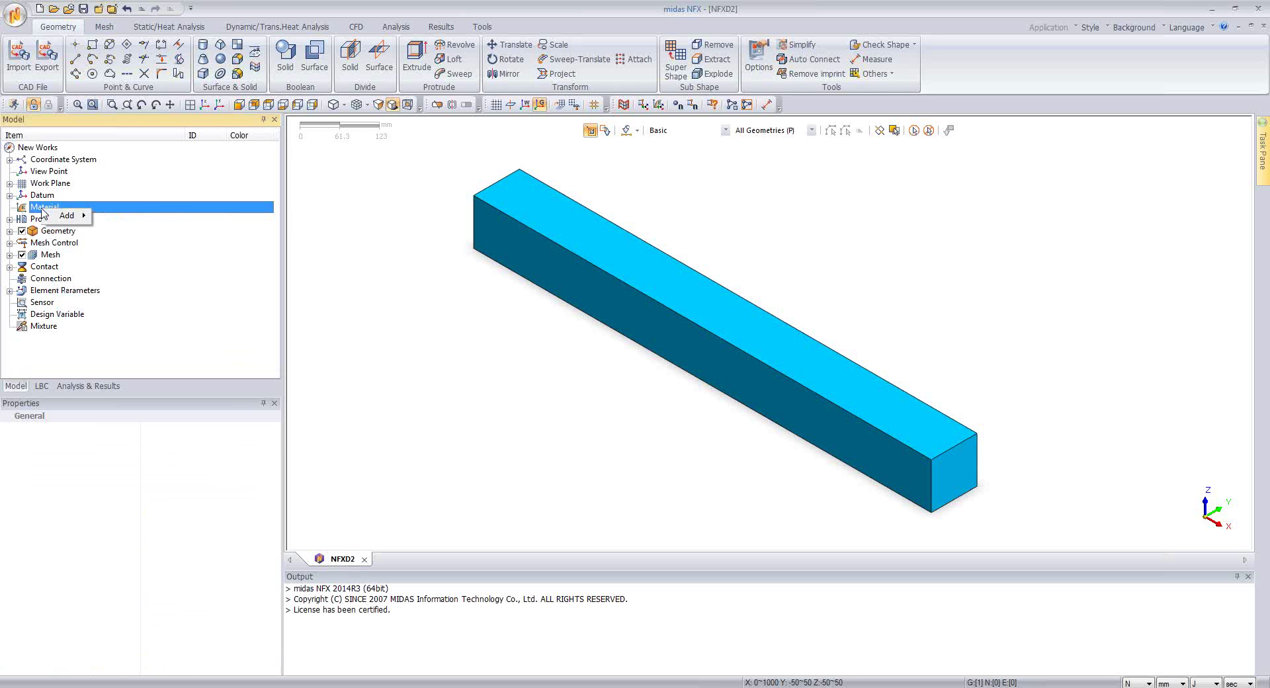
pyautogui.moveTo(73, 221)
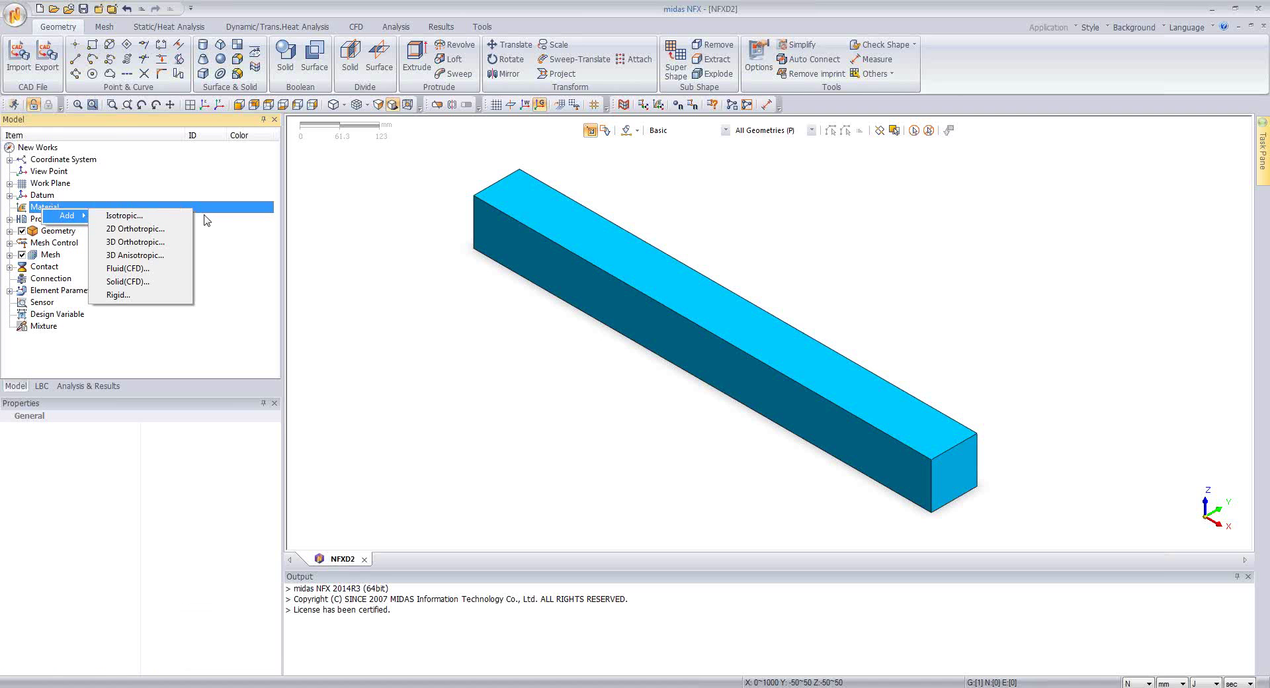
pyautogui.click(156, 219)
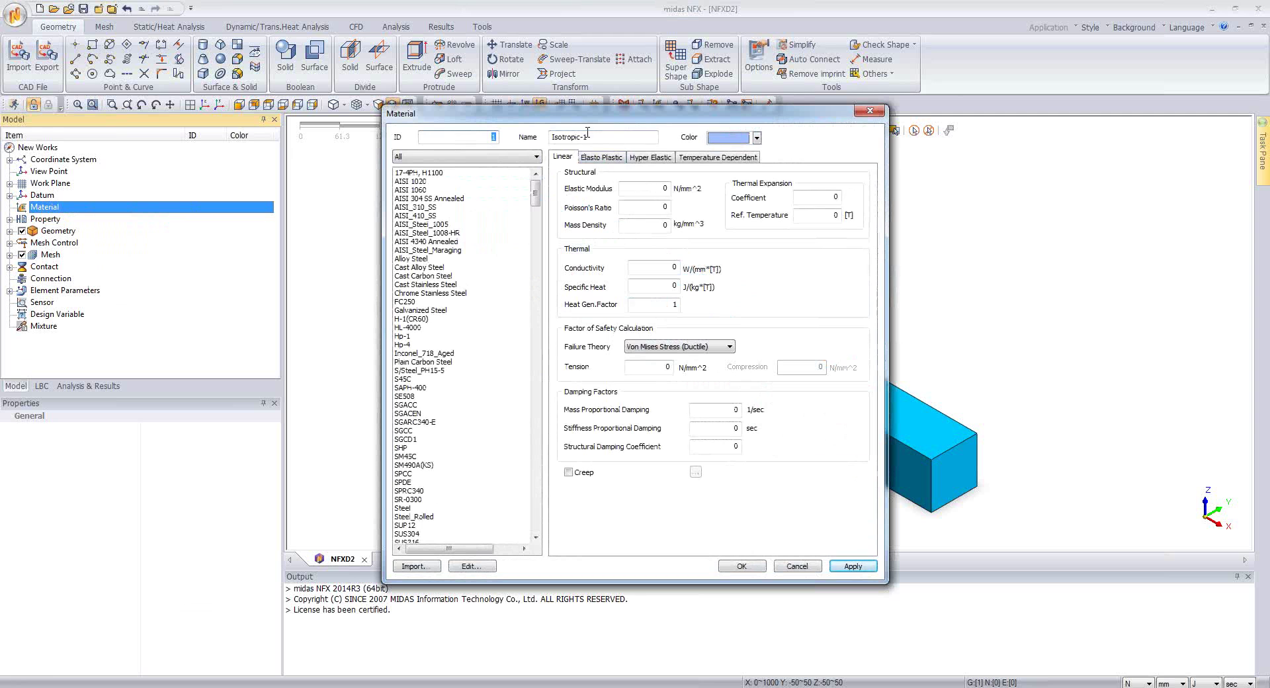
pyautogui.moveTo(587, 137); pyautogui.dragTo(549, 139)
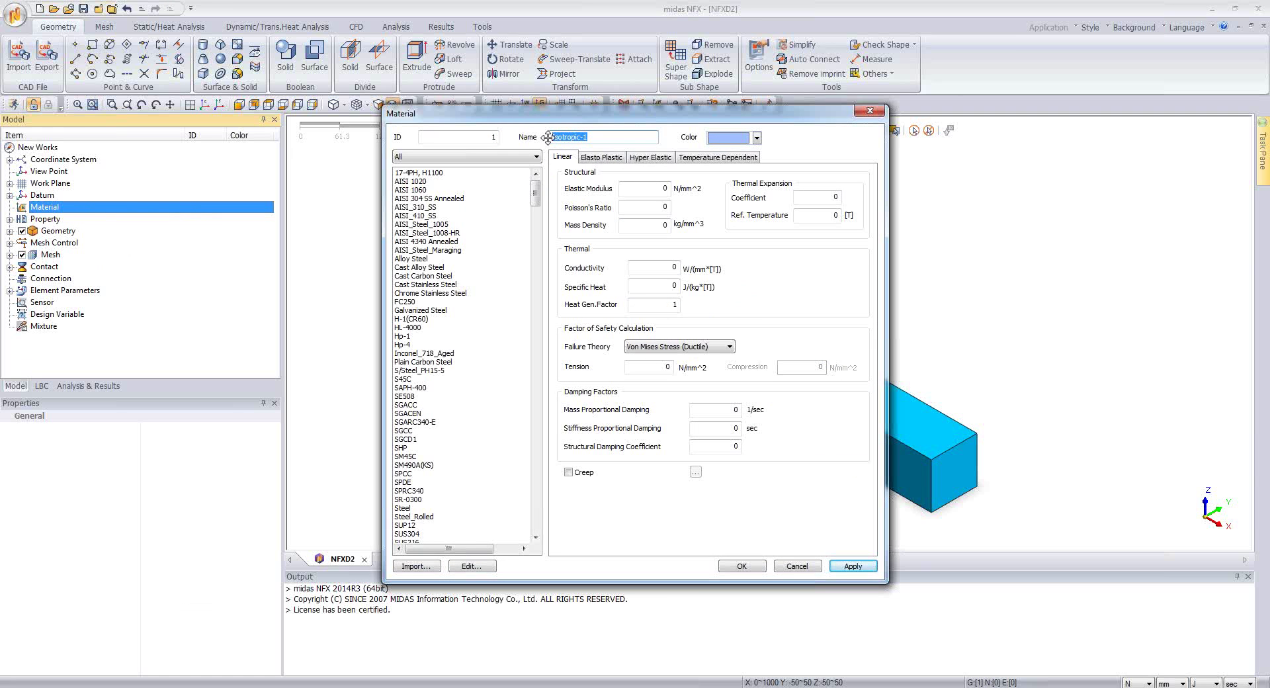
pyautogui.write('609A')
pyautogui.write('&')
pyautogui.press('BackSpace')
pyautogui.write('7')
# Define PA7 as elasto-plastic with an elastic modulus of 75000 N/mm^2 and a Poisson's ratio of 0.33.
pyautogui.click(643, 186)
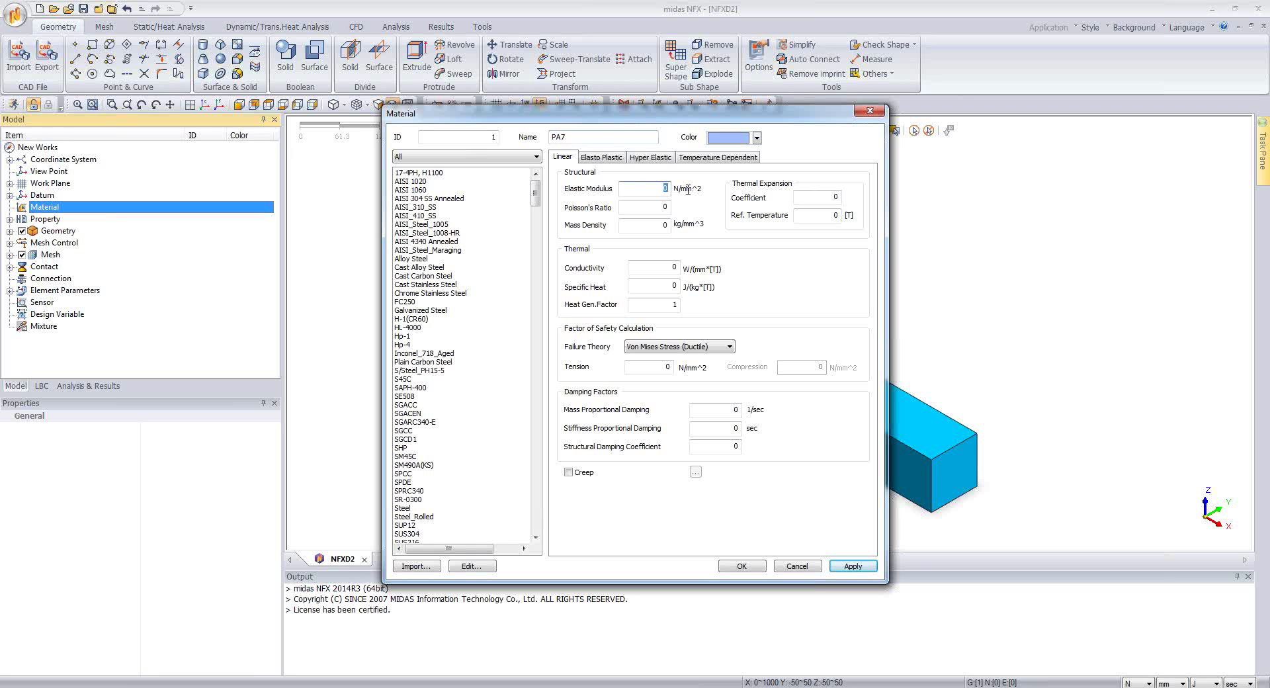
pyautogui.click(601, 159)
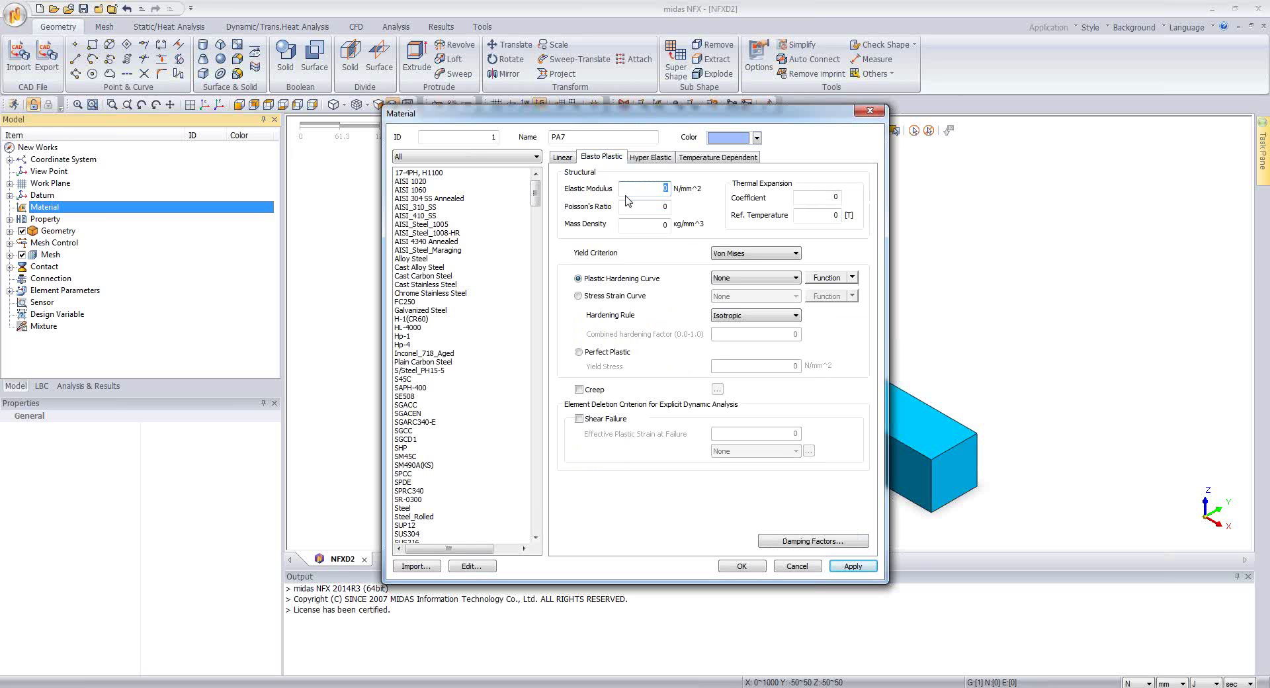
pyautogui.write('75000')
pyautogui.click(668, 207)
pyautogui.write('.33')
# Open a new plastic hardening function for PA7, then switch to Excel and copy A1:B13 from the Hardening Curve sheet.
pyautogui.click(853, 278)
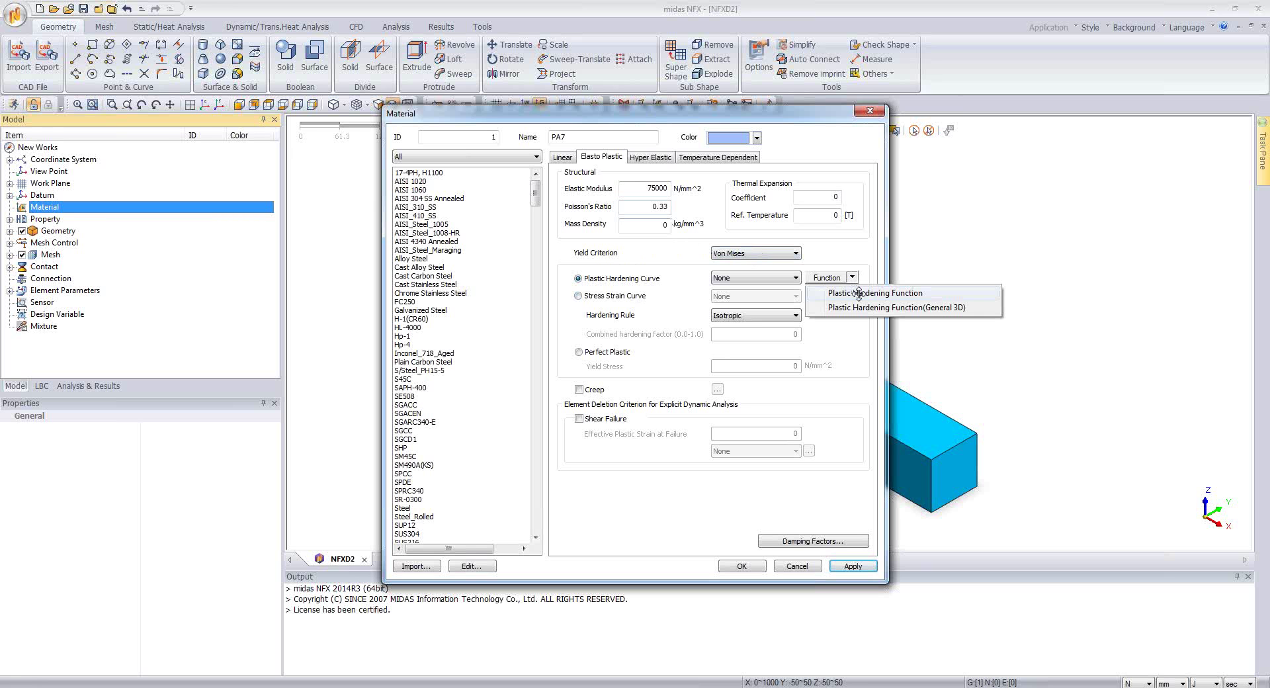
pyautogui.click(858, 293)
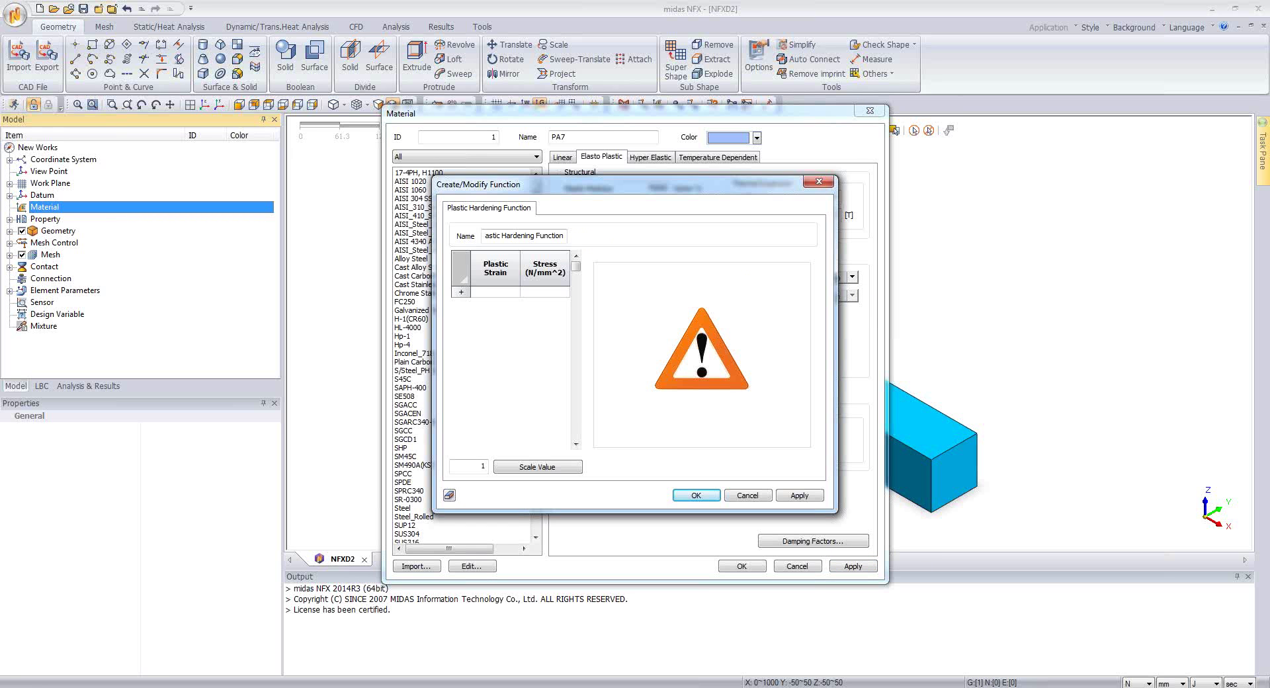
pyautogui.click(284, 687)
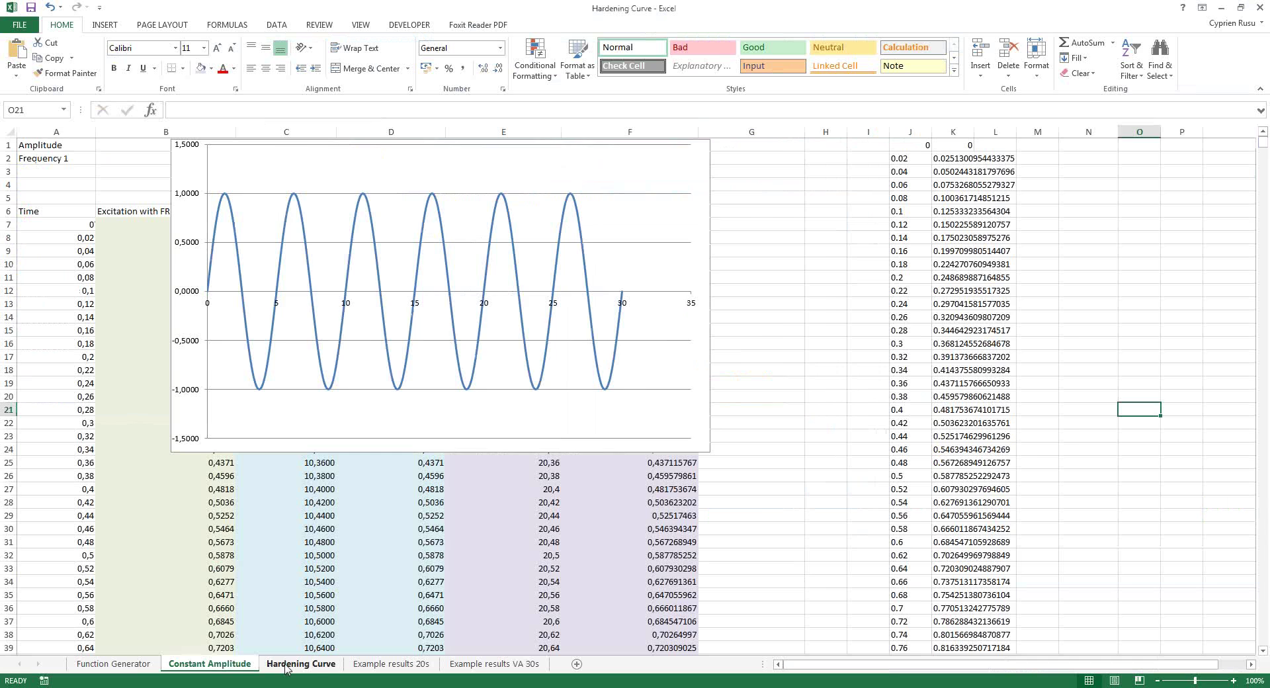
pyautogui.click(286, 664)
pyautogui.moveTo(30, 144); pyautogui.dragTo(86, 305)
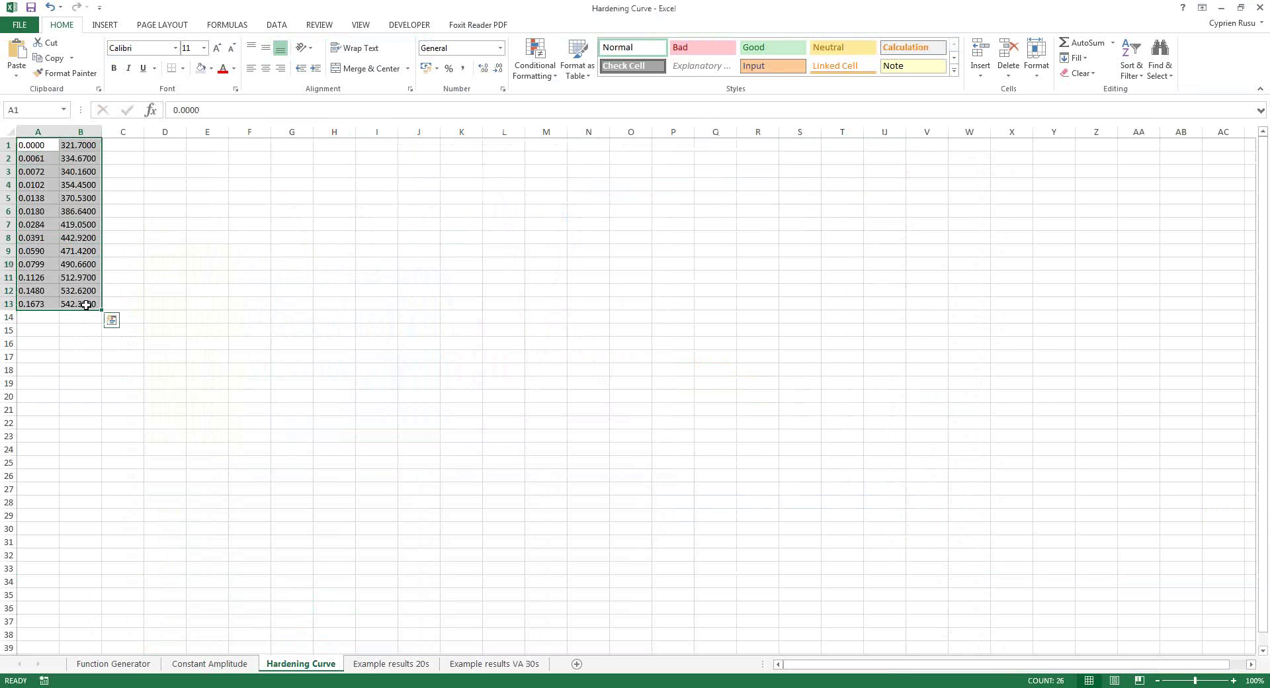
pyautogui.hotkey('ctrl', 'c')
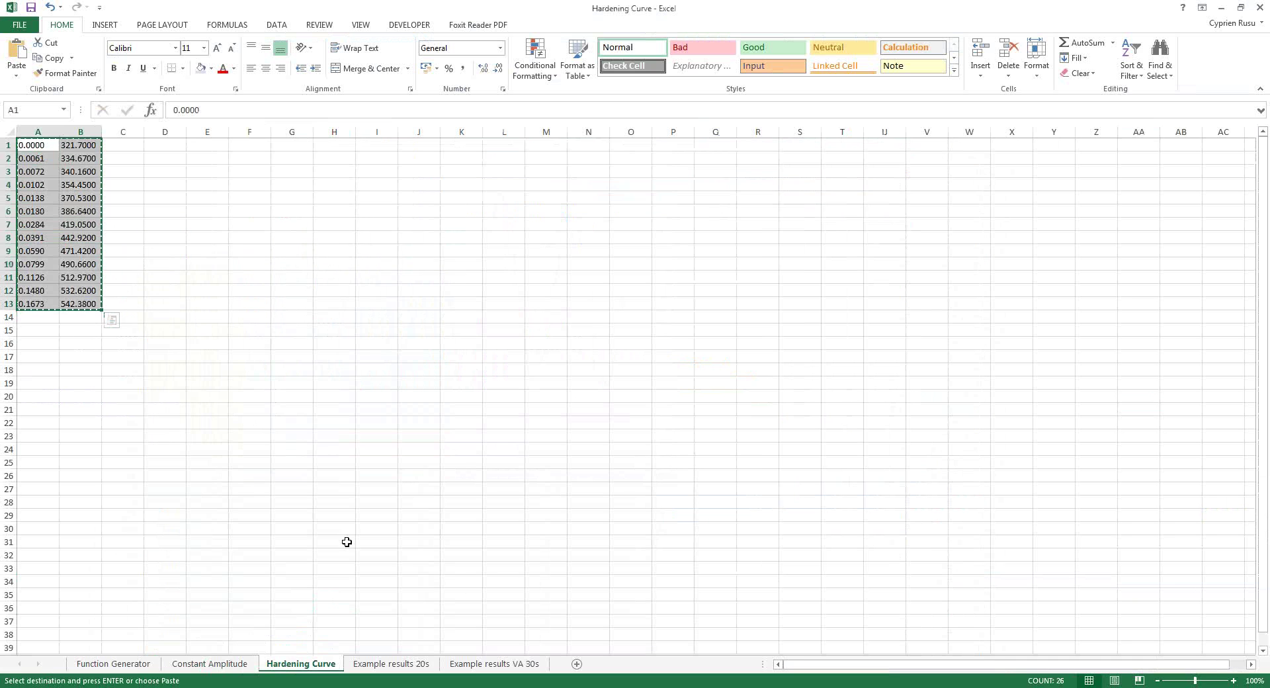
# Return to midas NFX, paste the copied data into the plastic strain and stress table, and save the function as Plastic Hardening.
pyautogui.hotkey('alt', 'Tab')
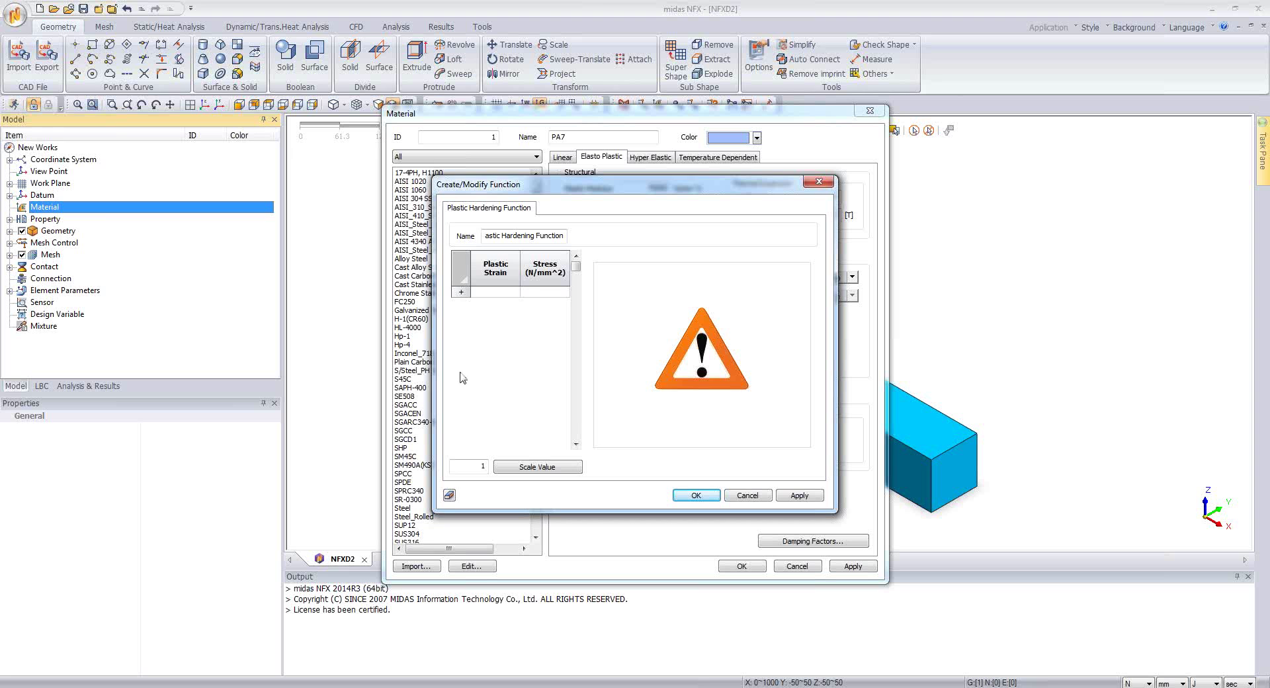
pyautogui.hotkey('ctrl', 'v')
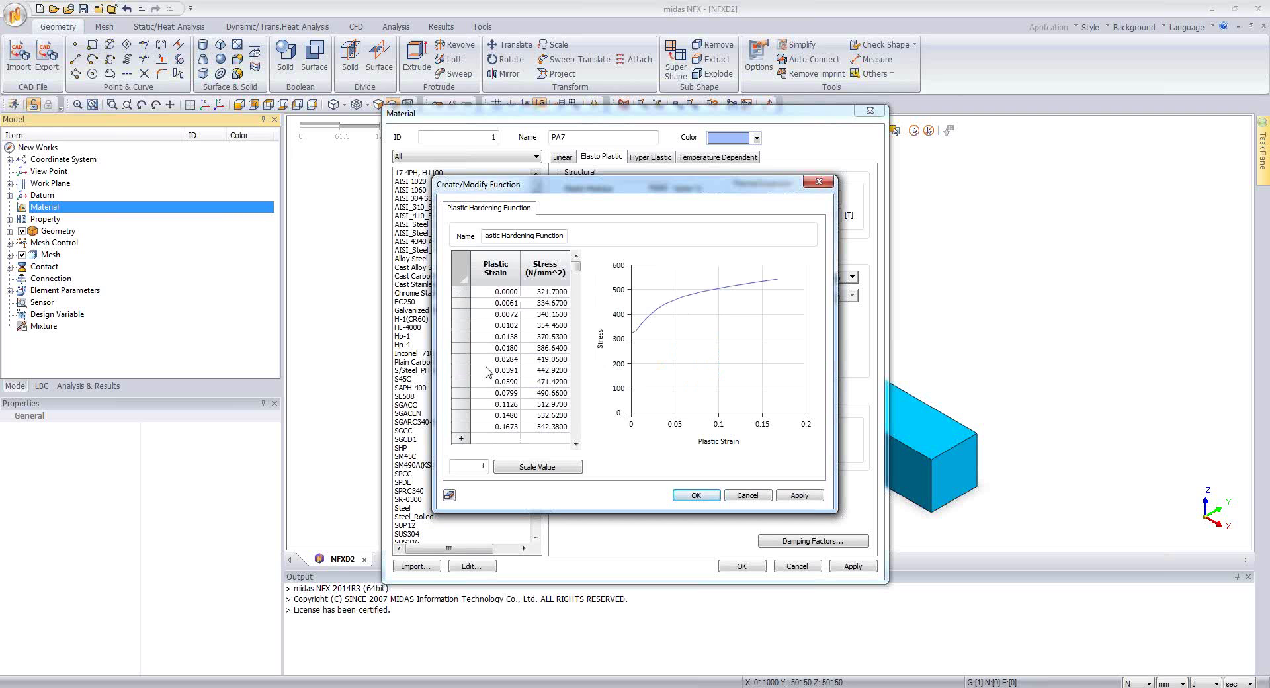
pyautogui.moveTo(562, 240); pyautogui.dragTo(464, 243)
pyautogui.moveTo(540, 236); pyautogui.dragTo(586, 238)
pyautogui.press('BackSpace')
pyautogui.click(706, 495)
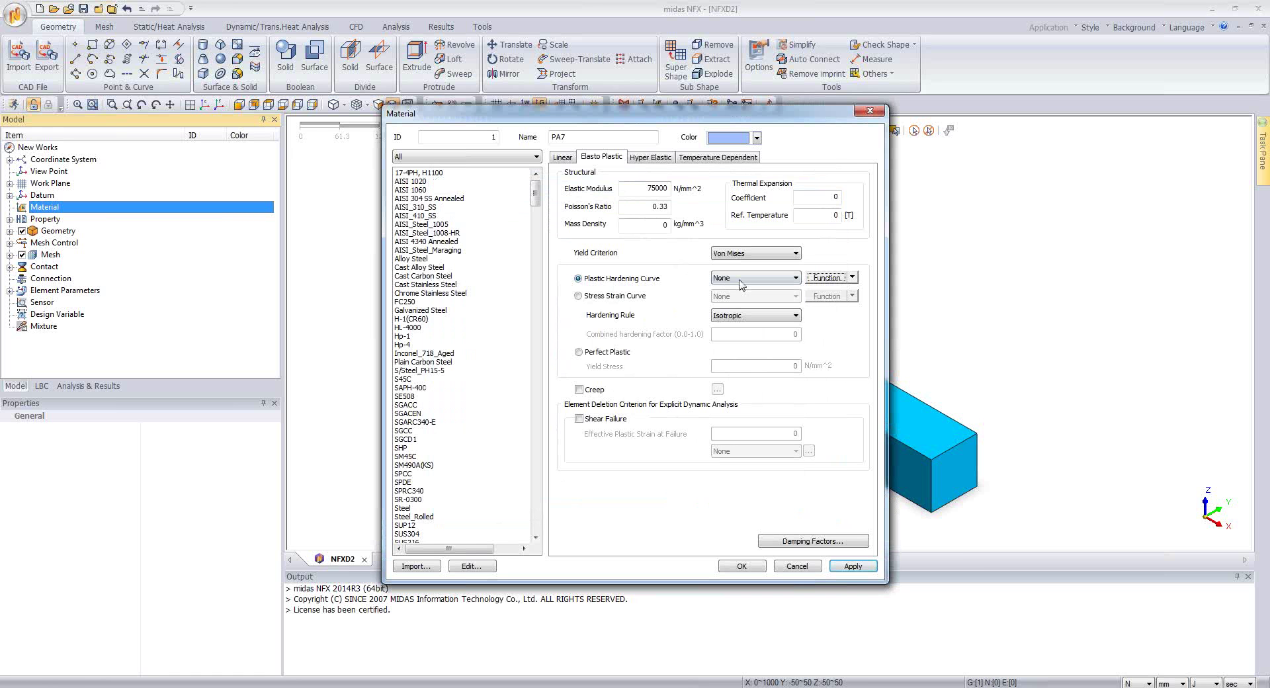
# Assign the Plastic Hardening curve to PA7 with the Isotropic hardening rule and save the material.
pyautogui.click(746, 280)
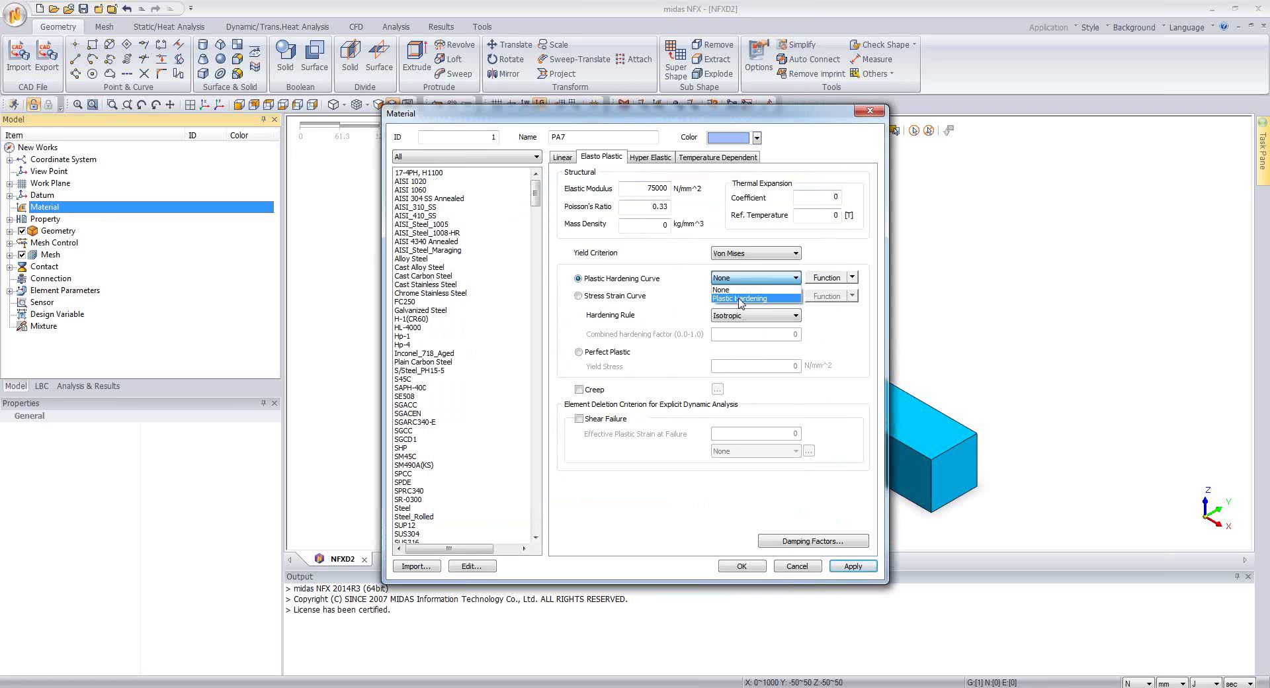
pyautogui.click(741, 301)
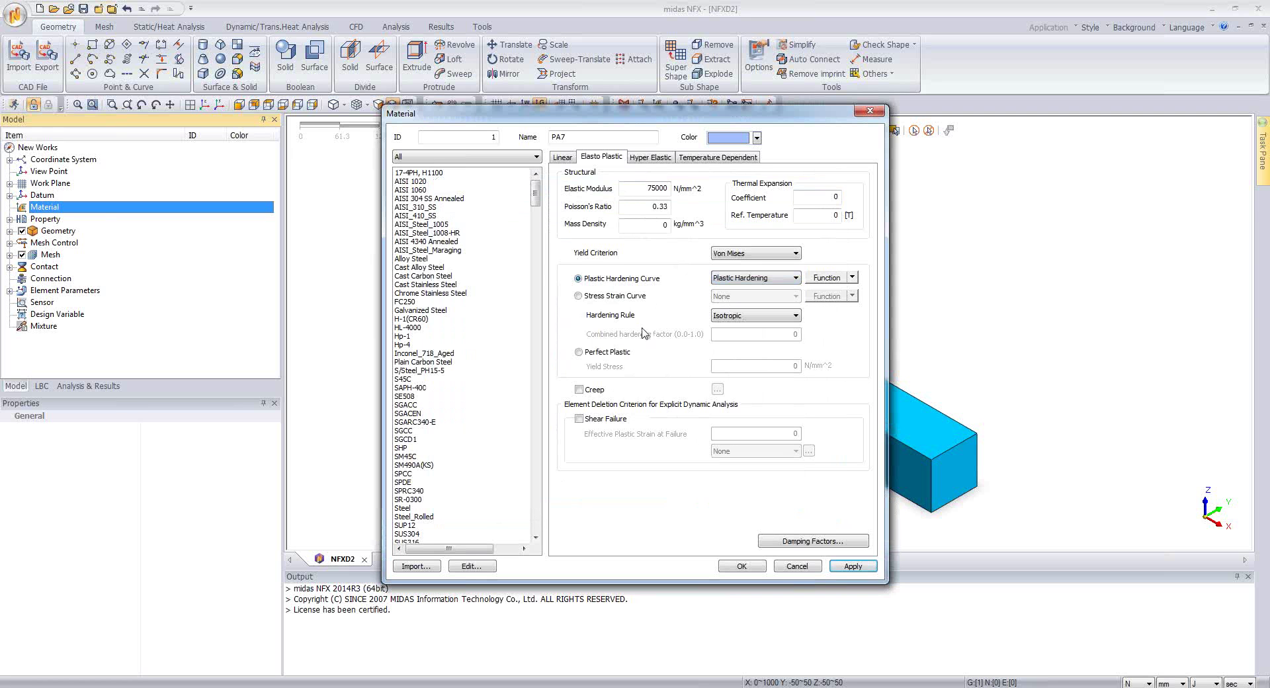
pyautogui.click(780, 318)
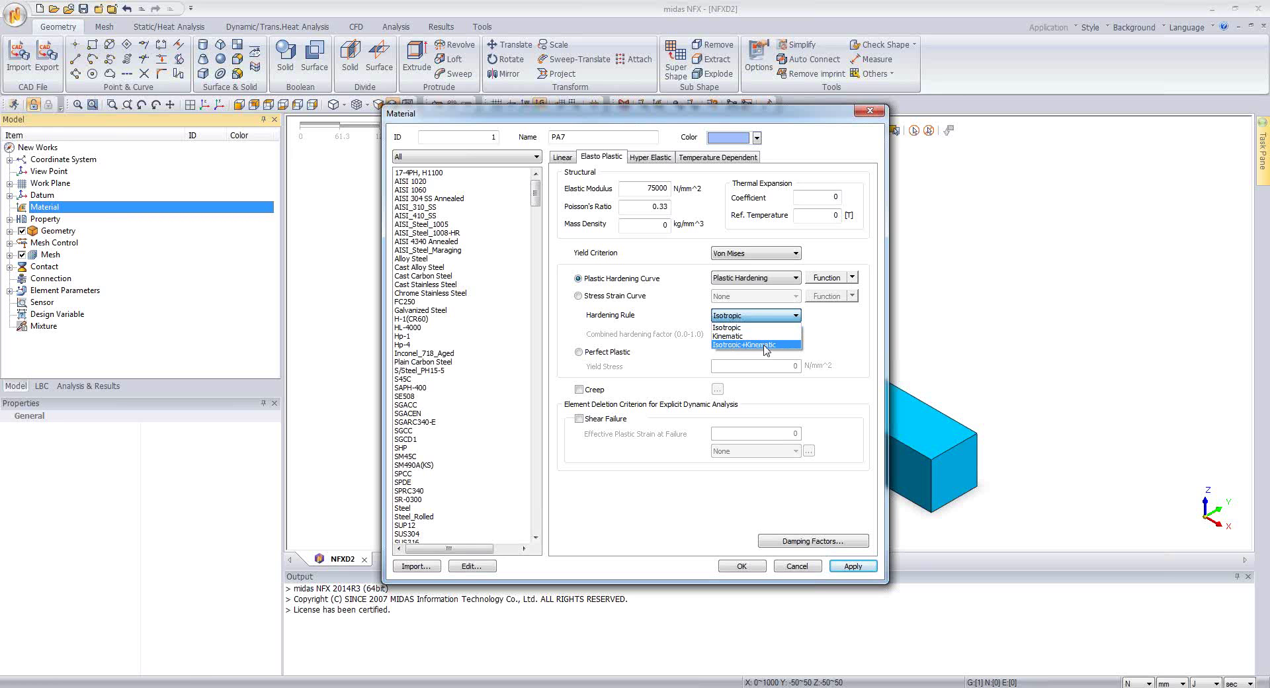
pyautogui.click(768, 327)
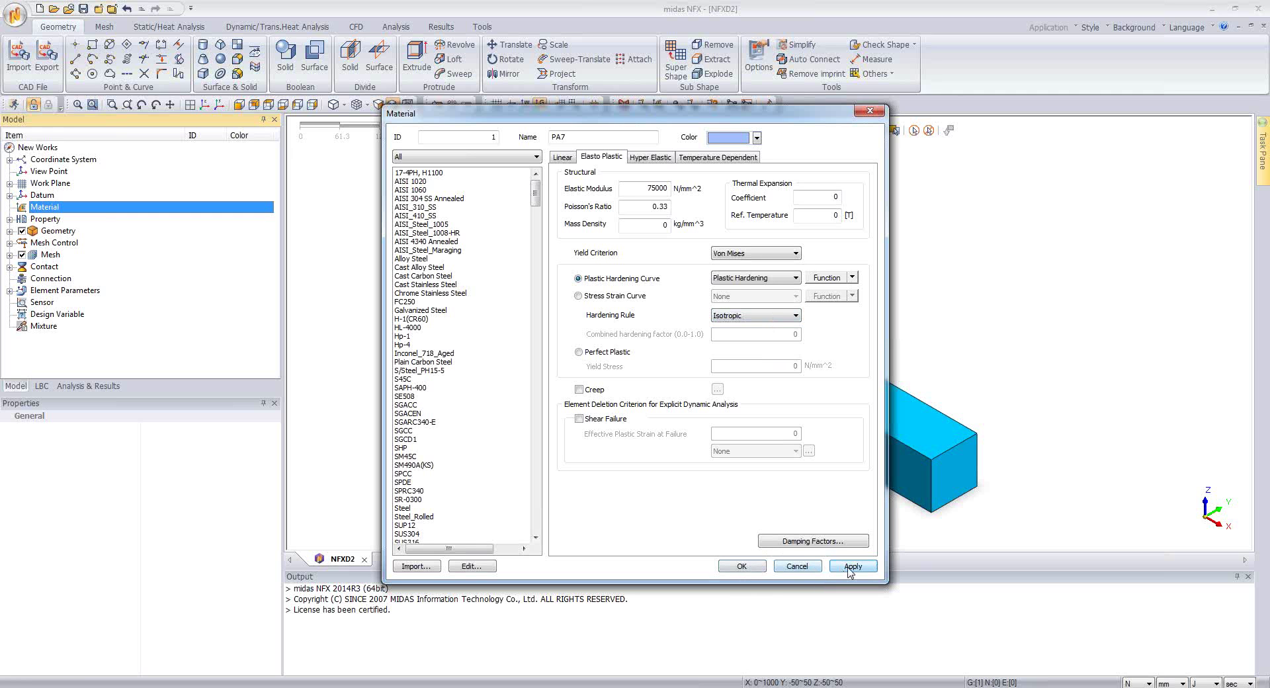
pyautogui.click(738, 567)
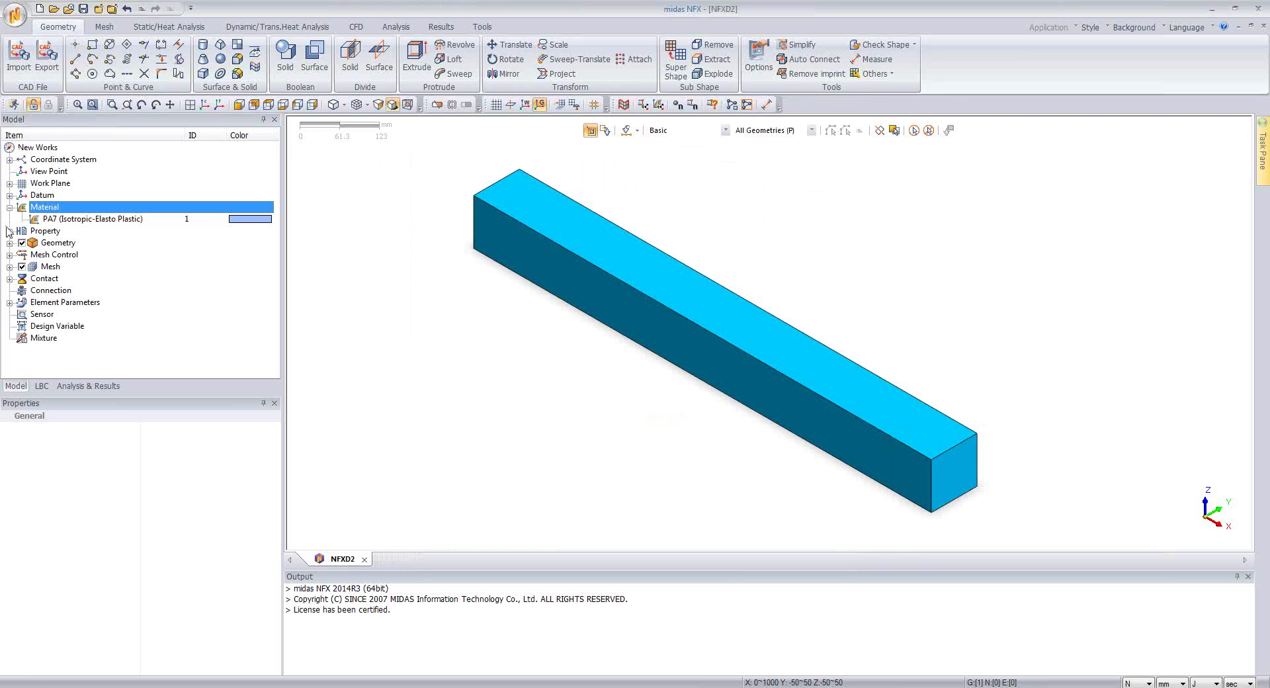
# Add a 3D solid property using material PA7 and the Global Rectangular coordinate system.
pyautogui.click(10, 267)
pyautogui.click(9, 231)
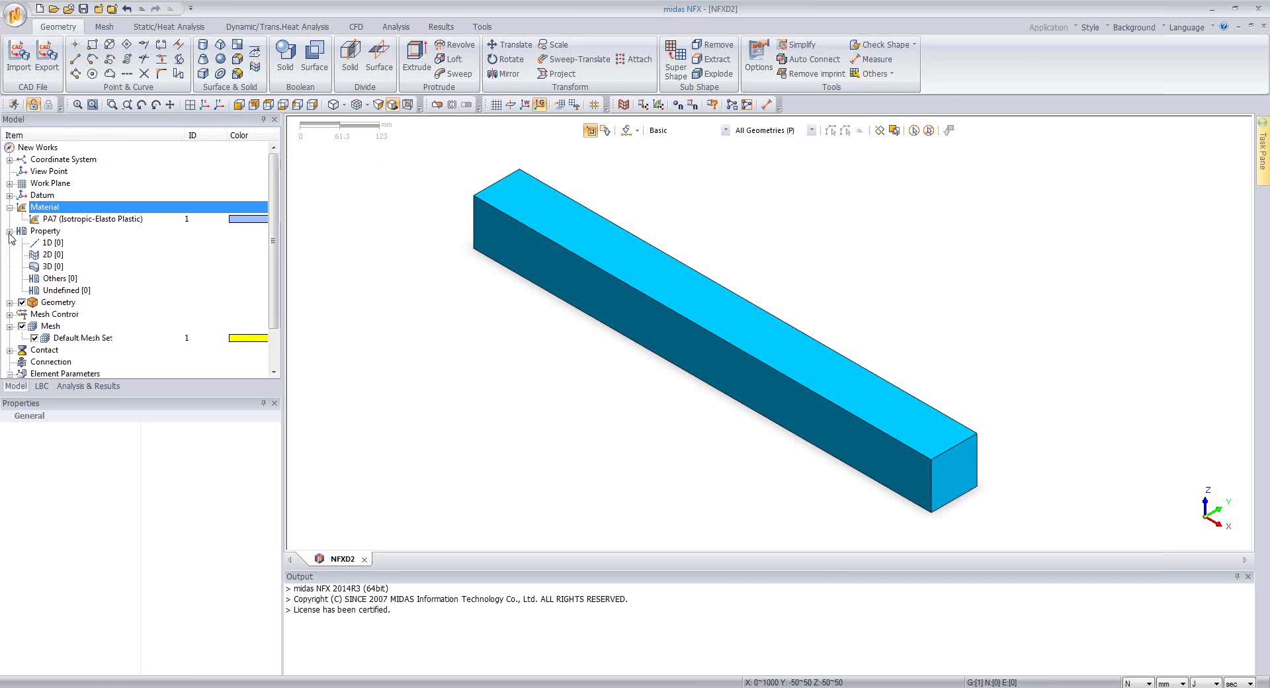
pyautogui.rightClick(42, 266)
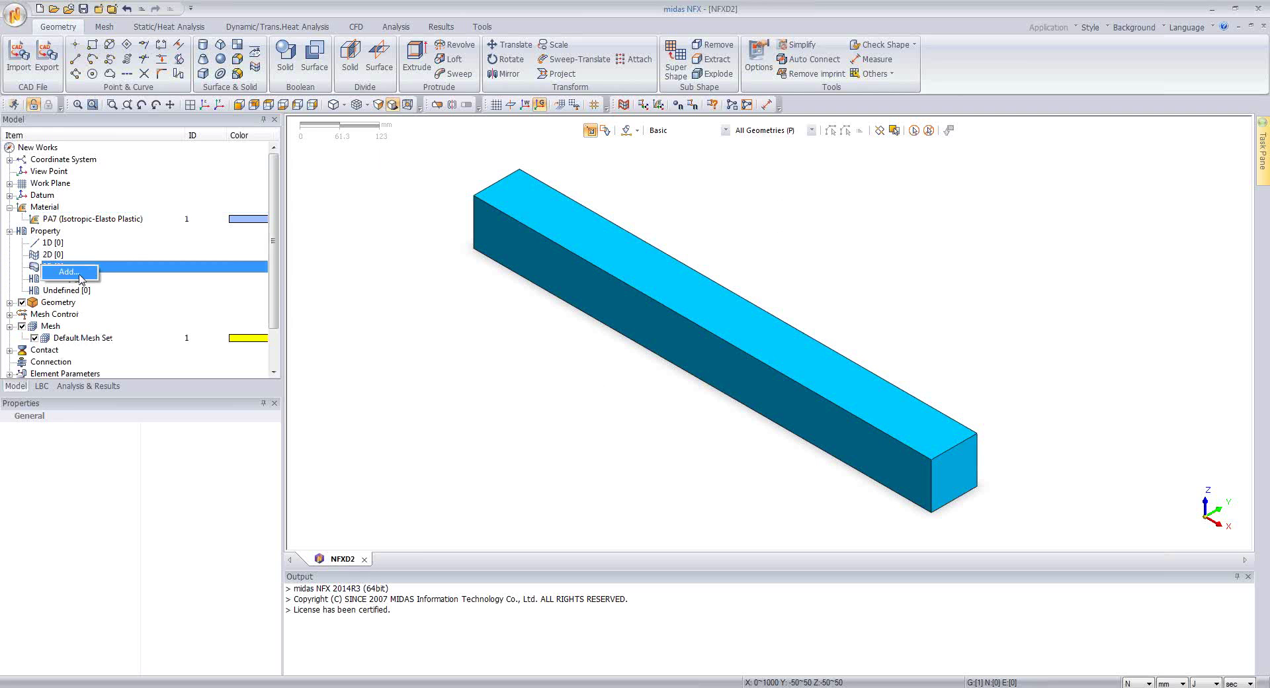
pyautogui.click(80, 276)
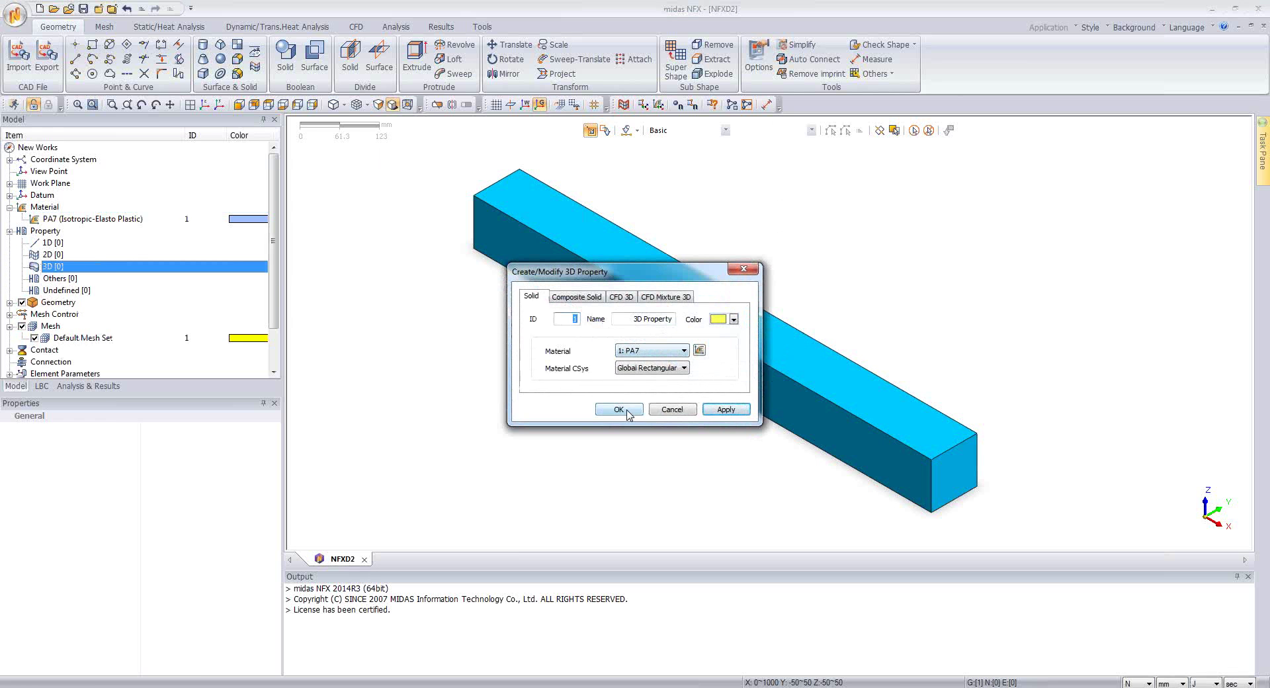
pyautogui.click(622, 415)
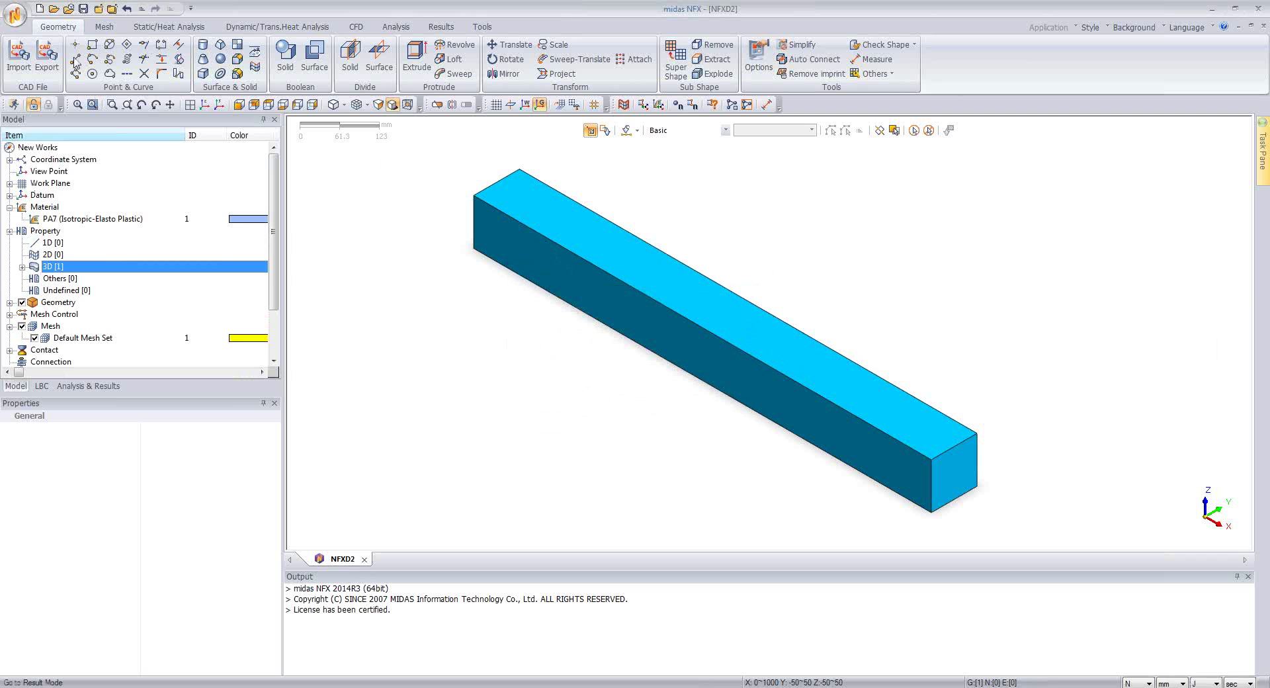
# Apply an edge size control of 4 divisions to the eight edges of the beam's two end faces.
pyautogui.click(104, 27)
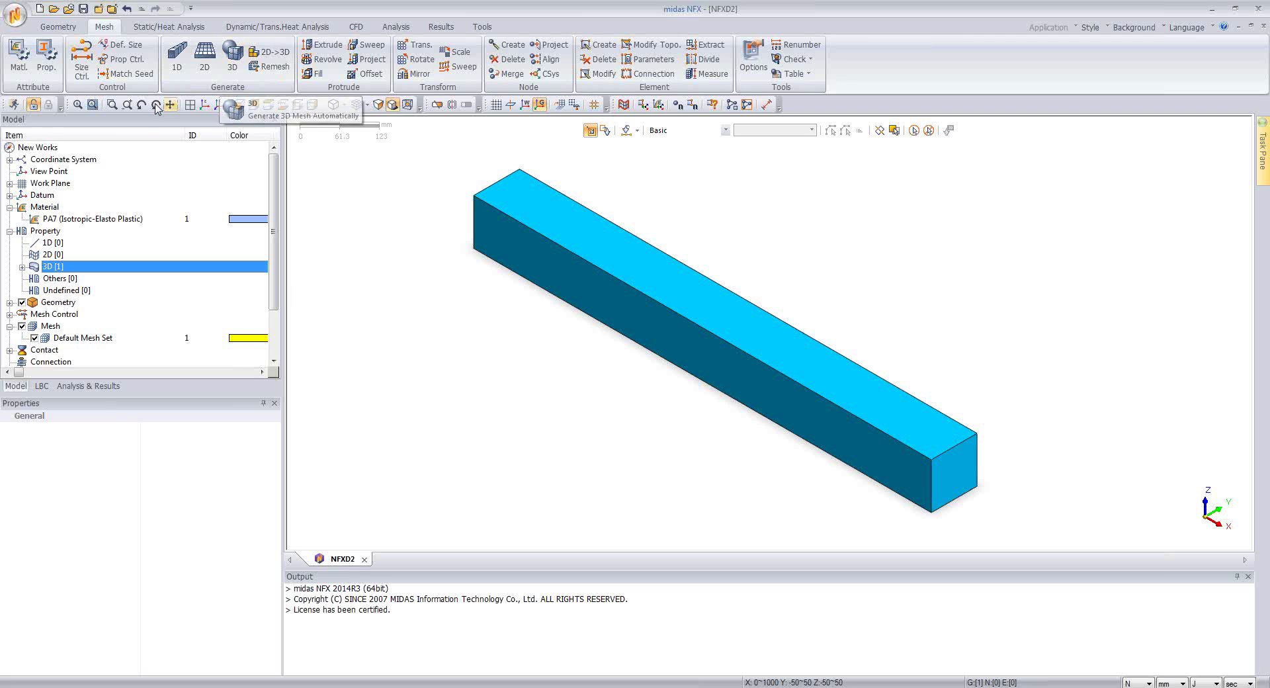
pyautogui.click(82, 69)
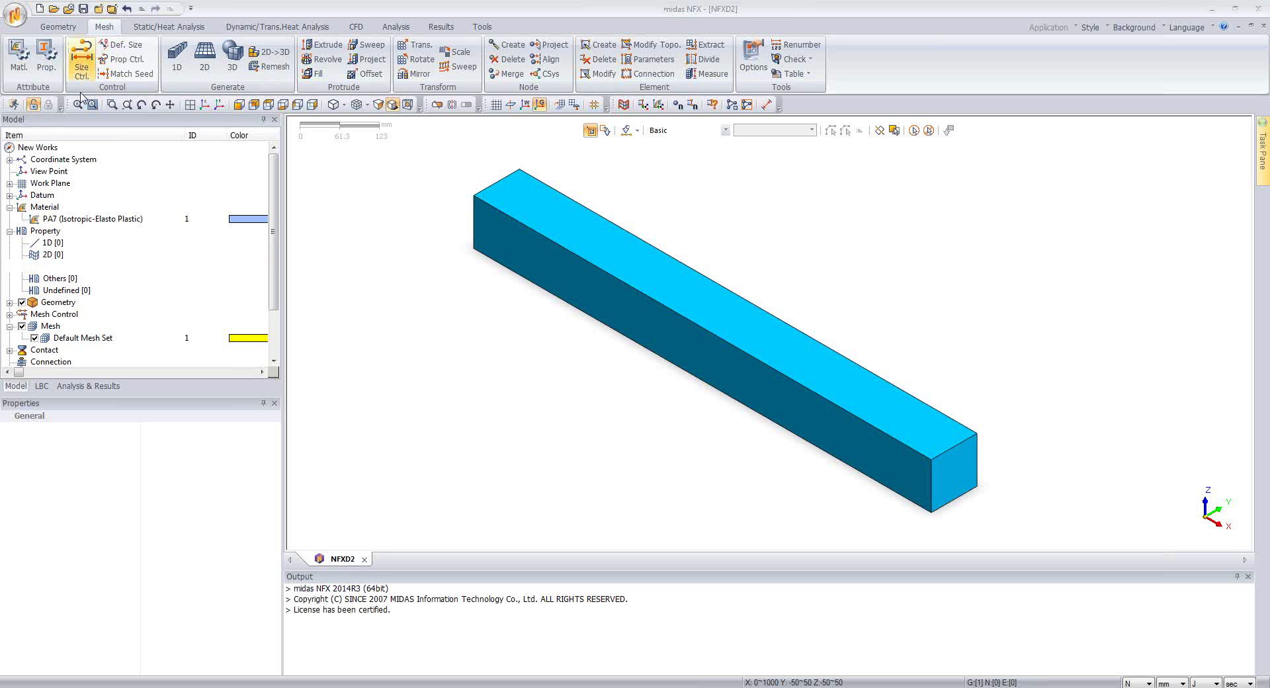
pyautogui.moveTo(142, 134); pyautogui.dragTo(356, 231)
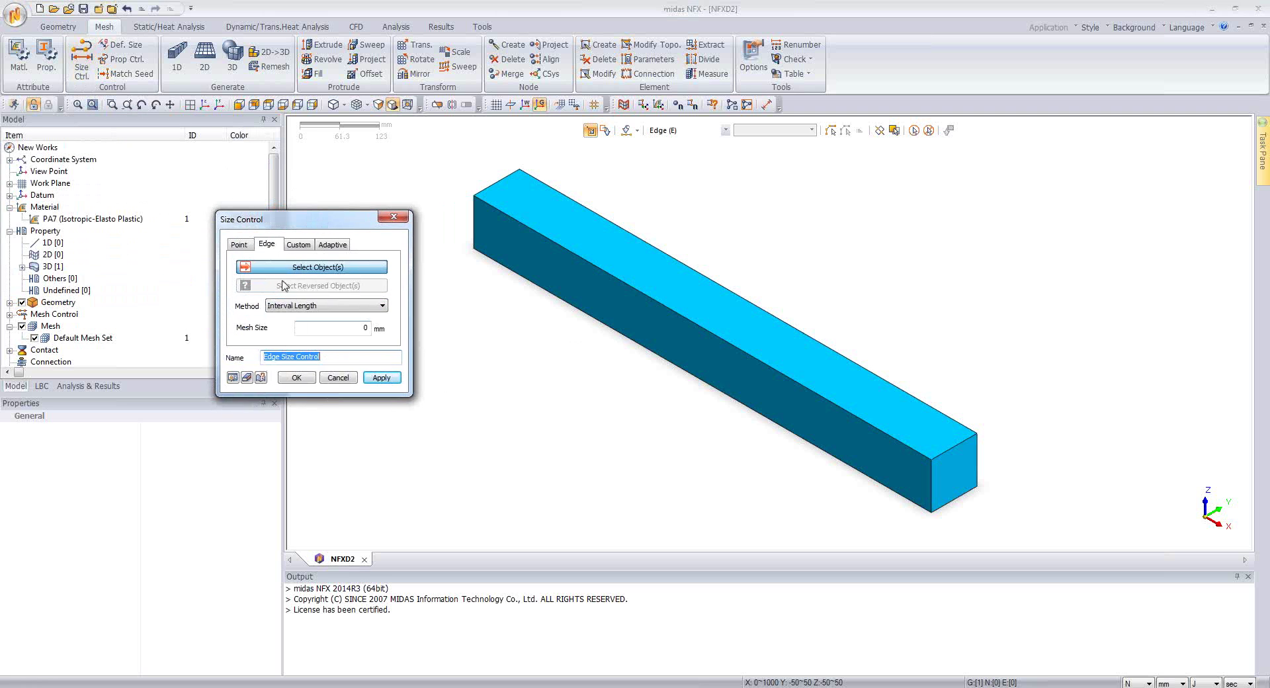
pyautogui.moveTo(1038, 400); pyautogui.dragTo(891, 550)
pyautogui.moveTo(547, 157); pyautogui.dragTo(452, 296)
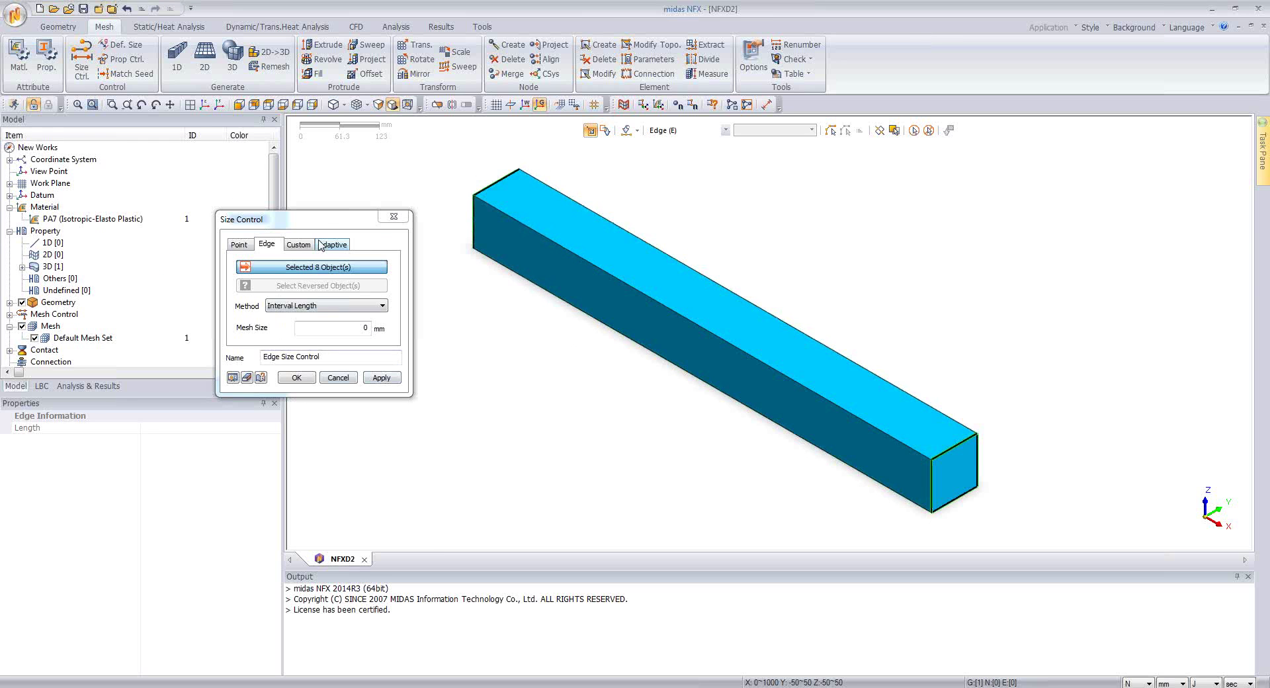
pyautogui.click(328, 306)
pyautogui.click(313, 327)
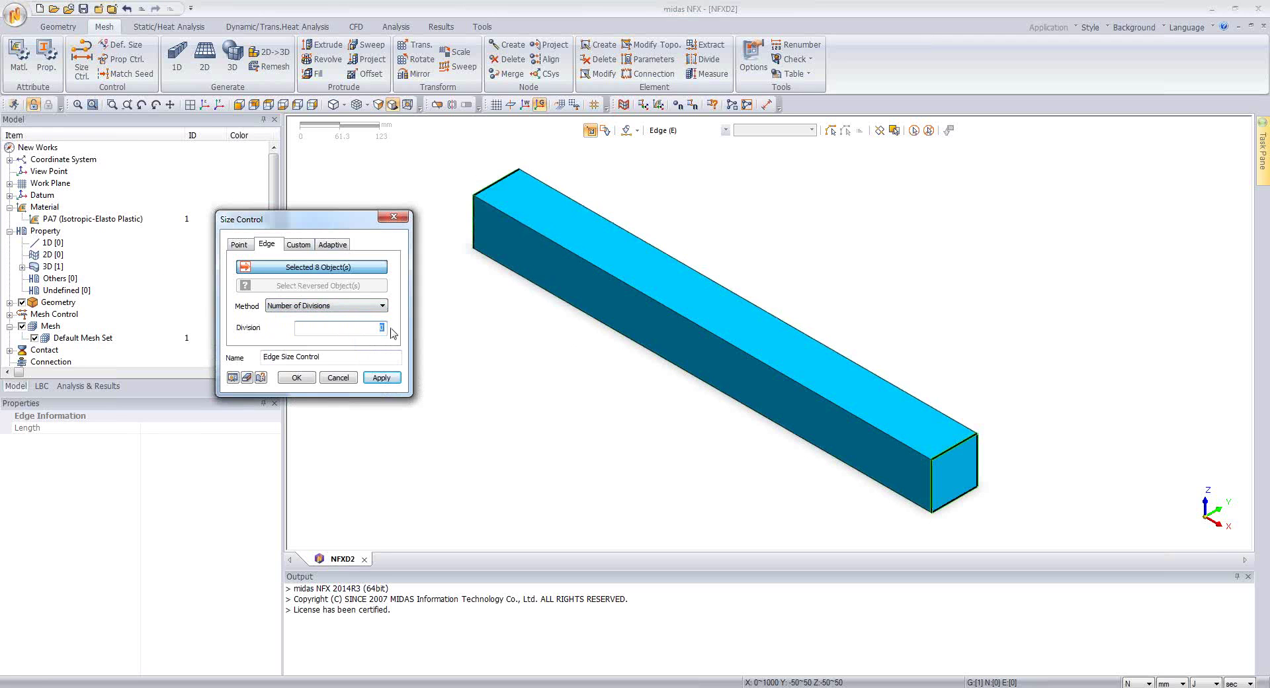
pyautogui.write('4')
pyautogui.click(296, 378)
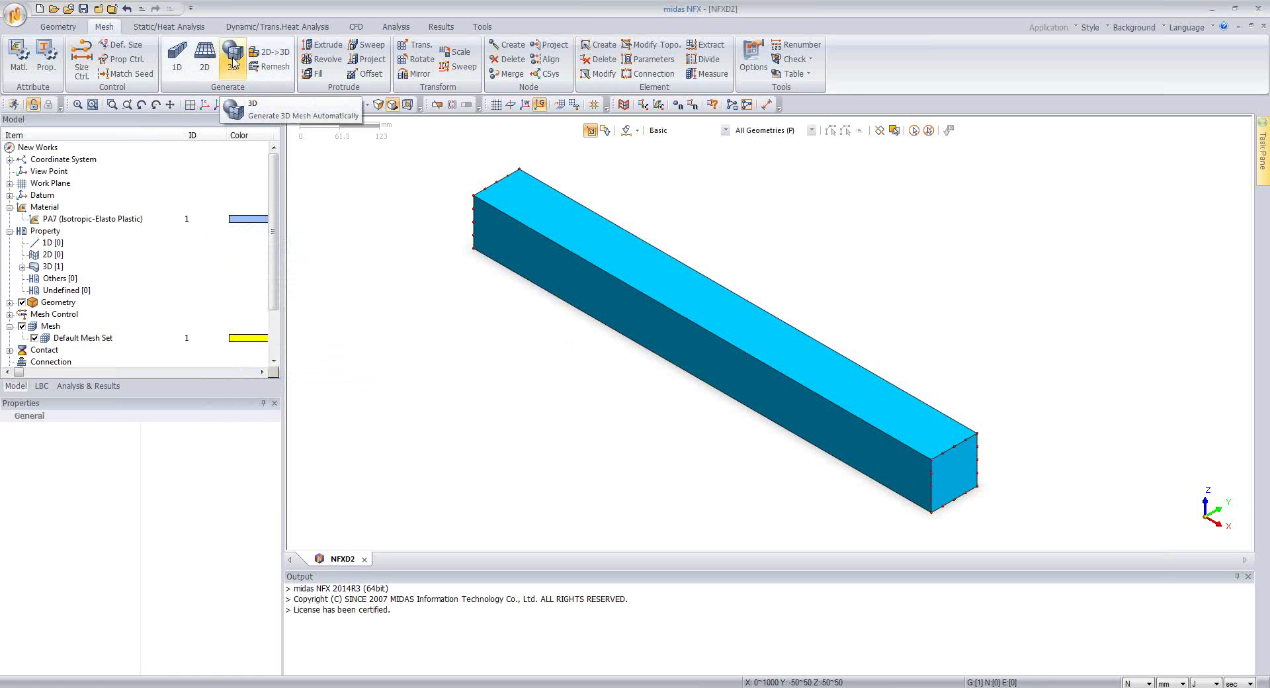
# Set up a mapped solid mesh of the box with the size method set to 10 divisions.
pyautogui.click(233, 62)
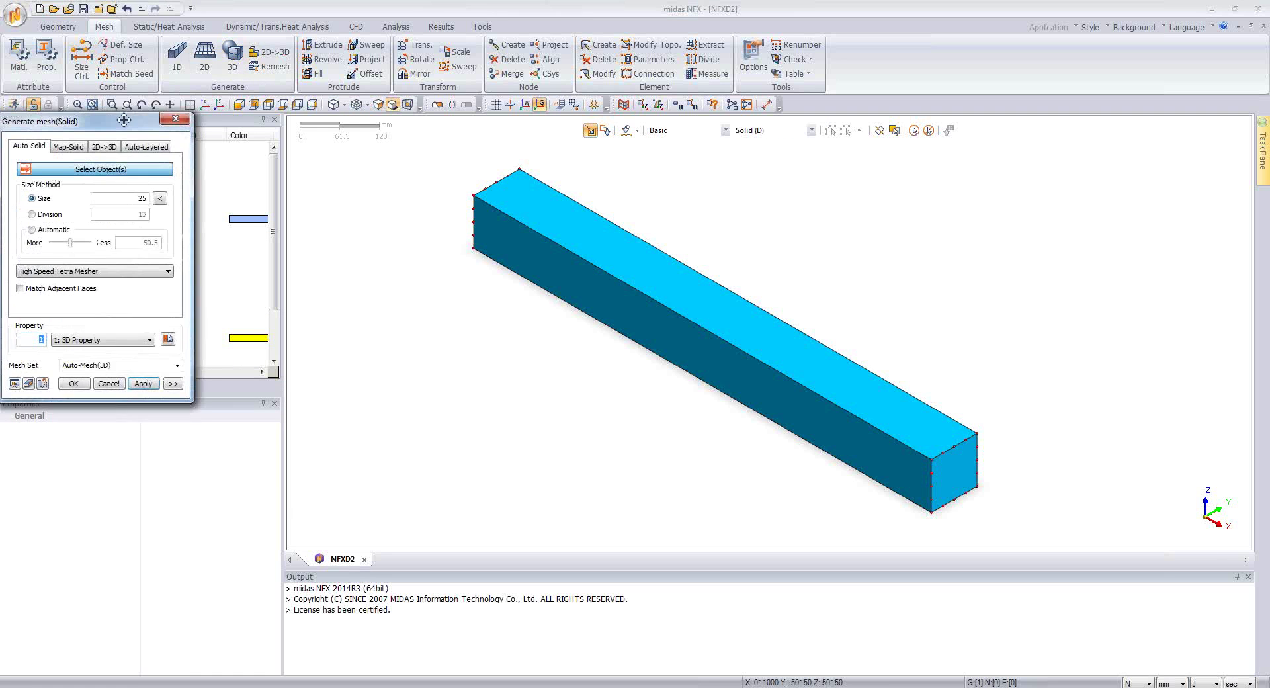
pyautogui.moveTo(230, 141); pyautogui.dragTo(333, 155)
pyautogui.click(226, 173)
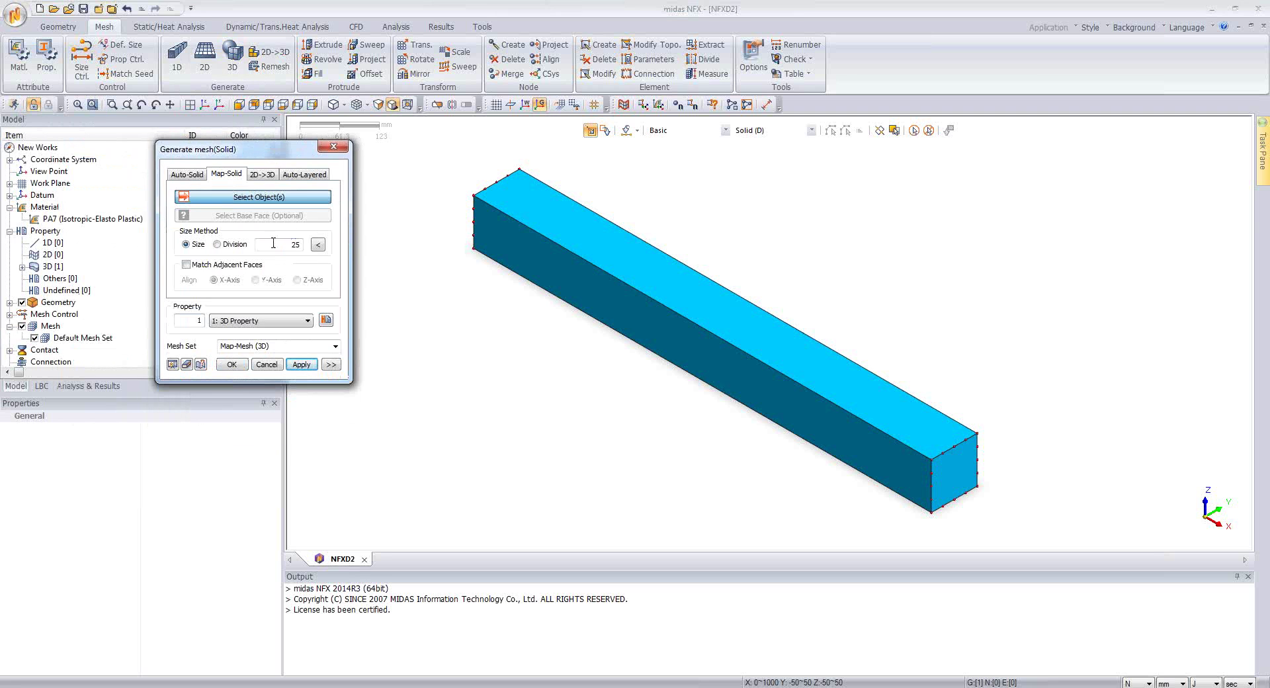
pyautogui.click(623, 290)
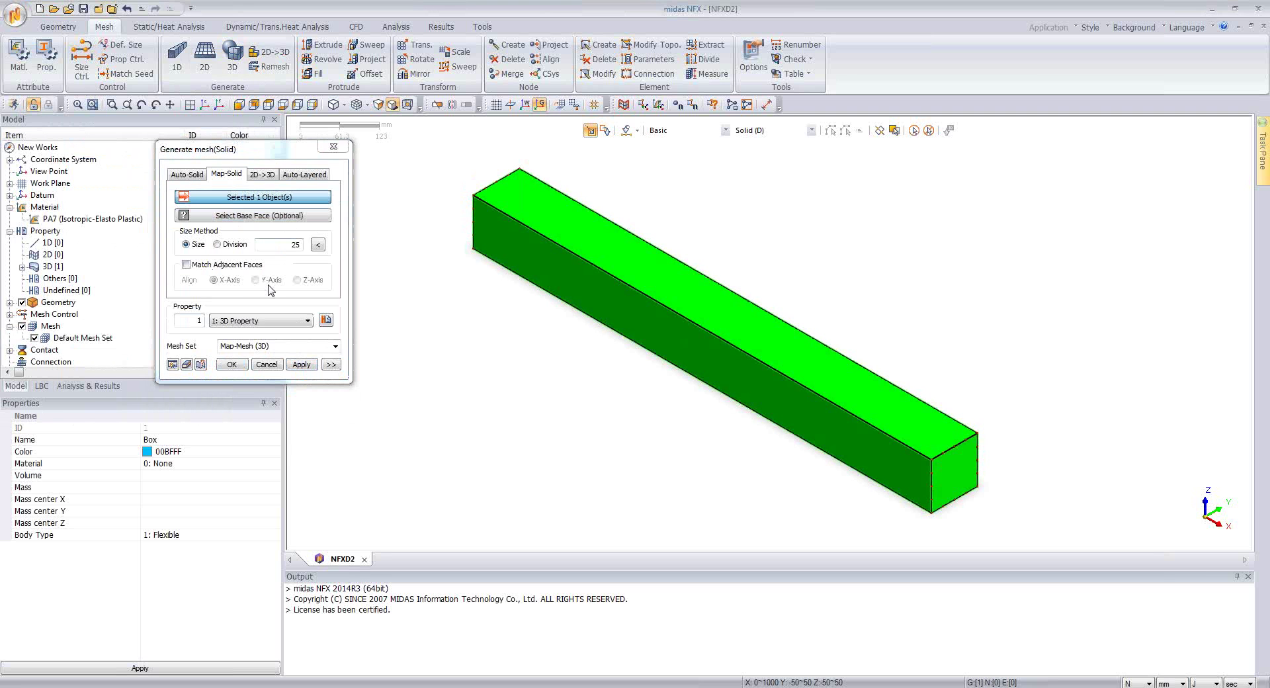
pyautogui.click(217, 244)
pyautogui.doubleClick(291, 244)
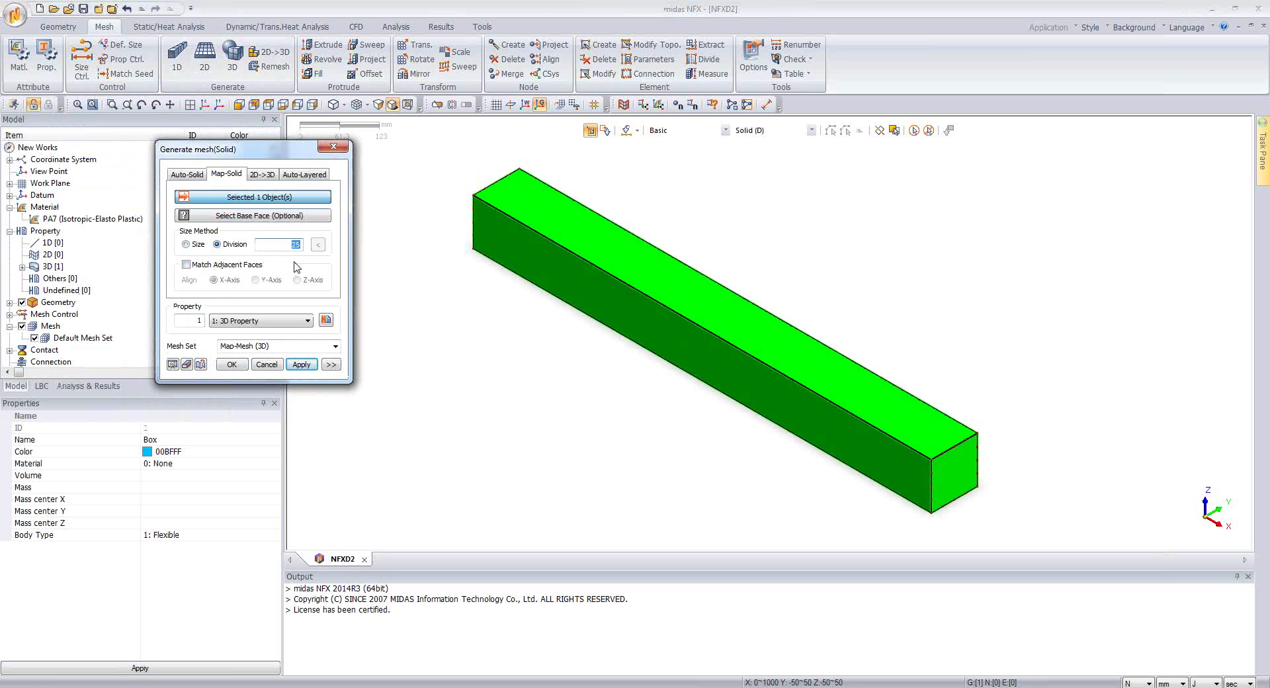
pyautogui.write('10')
# Name the mesh set Solid, preview the element divisions, and generate the mapped mesh.
pyautogui.moveTo(272, 346); pyautogui.dragTo(221, 350)
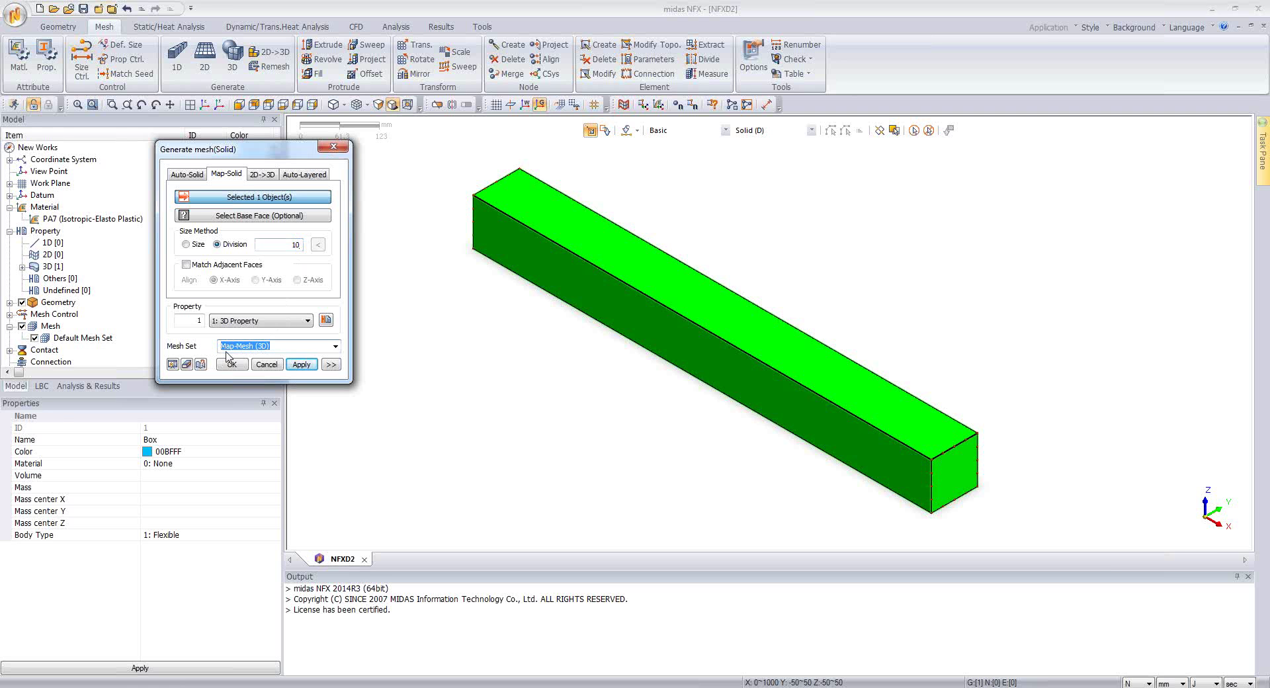
pyautogui.write('Solid')
pyautogui.click(231, 365)
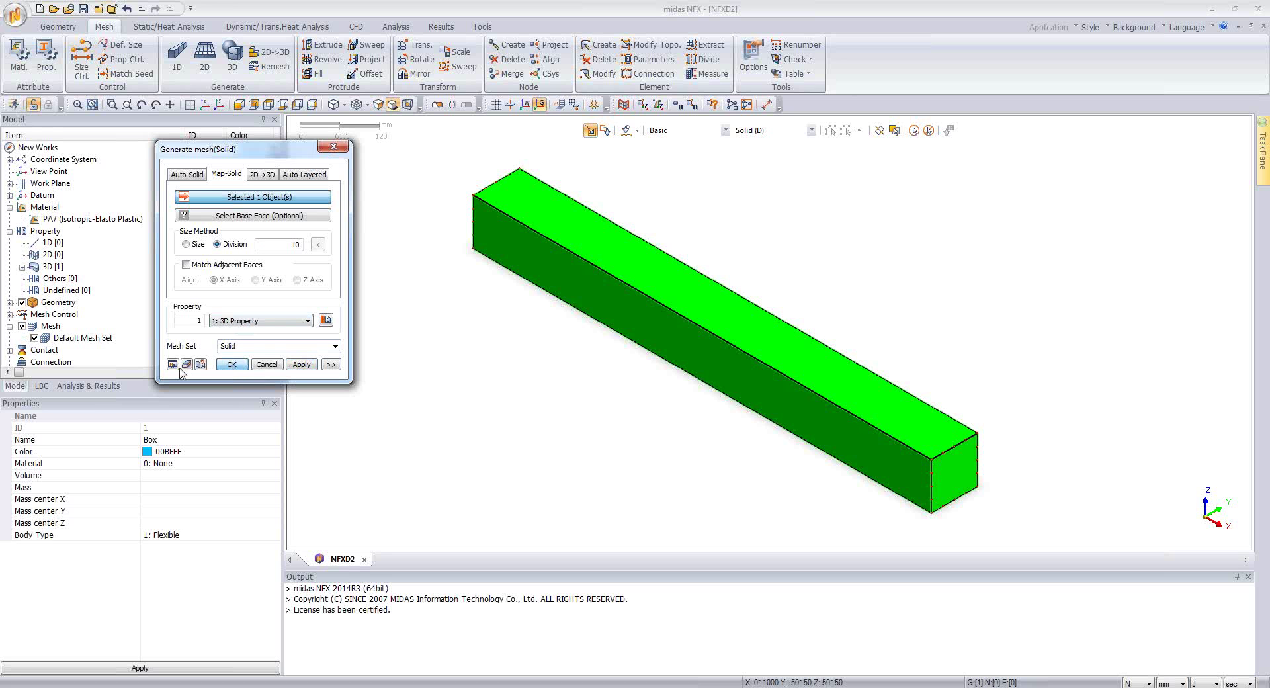
pyautogui.click(201, 364)
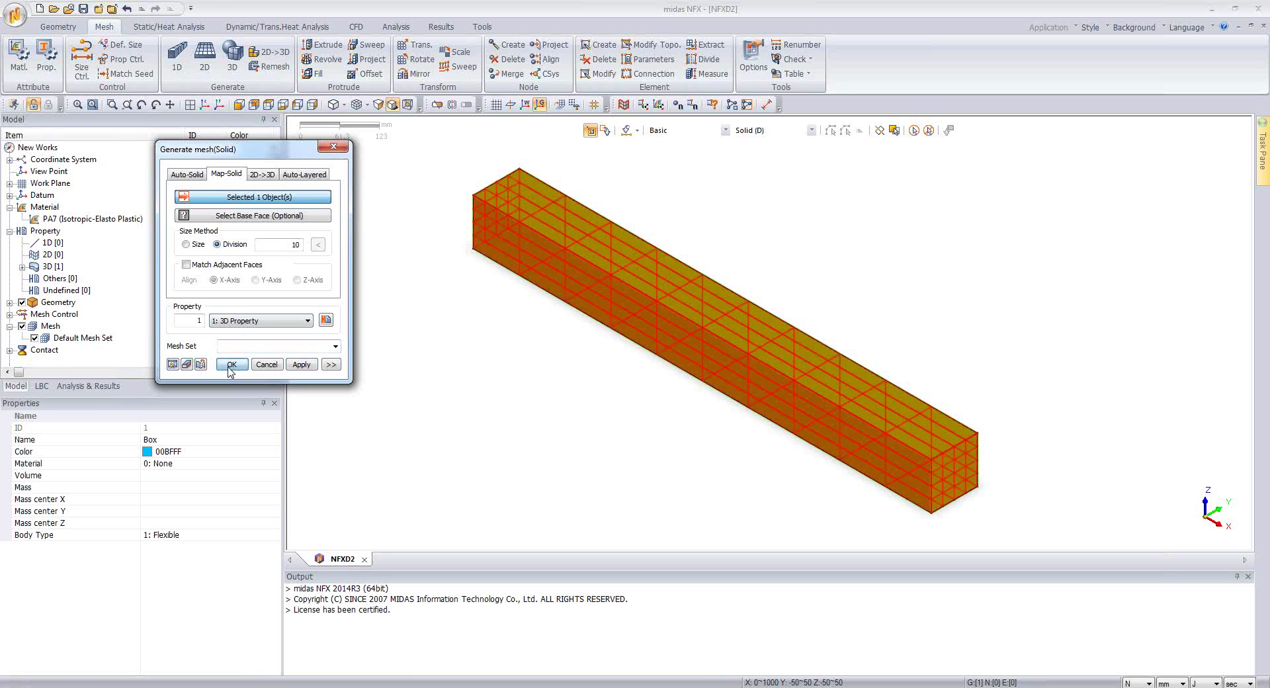
pyautogui.click(231, 364)
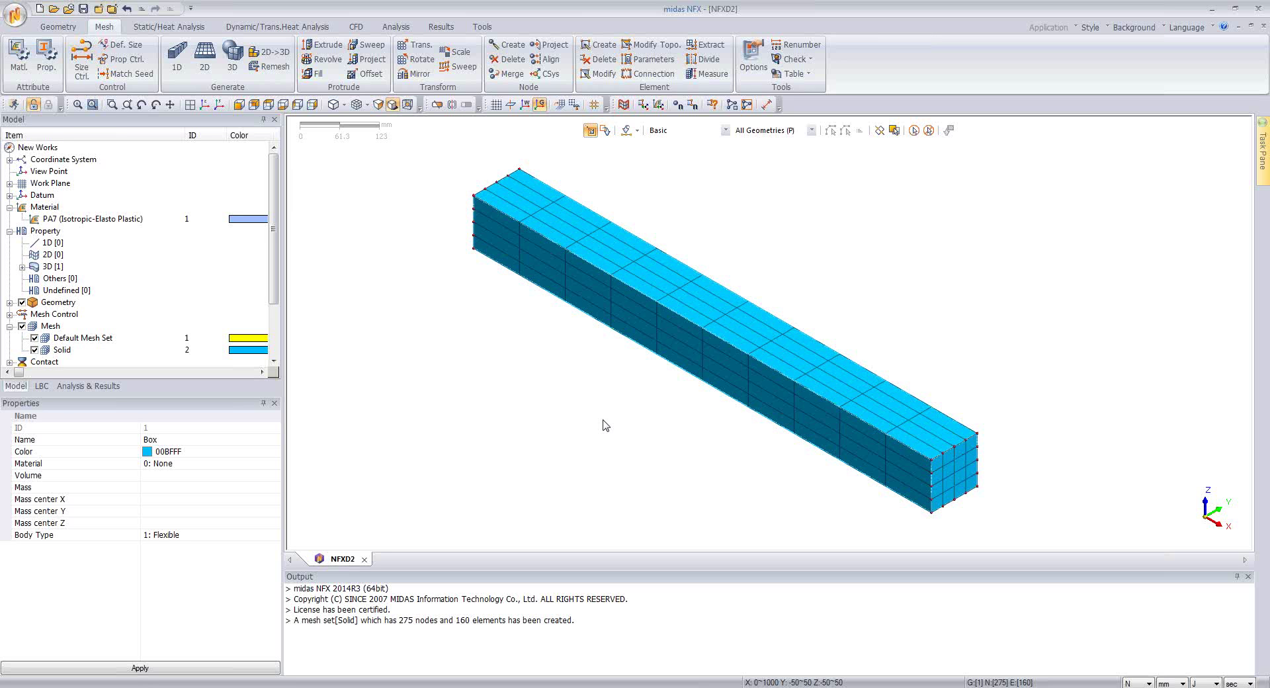
# Add an isotropic material with elastic modulus 2.1e18 N/mm^2, thermal expansion coefficient 1 and heat generation factor 0.
pyautogui.rightClick(48, 209)
pyautogui.moveTo(71, 223)
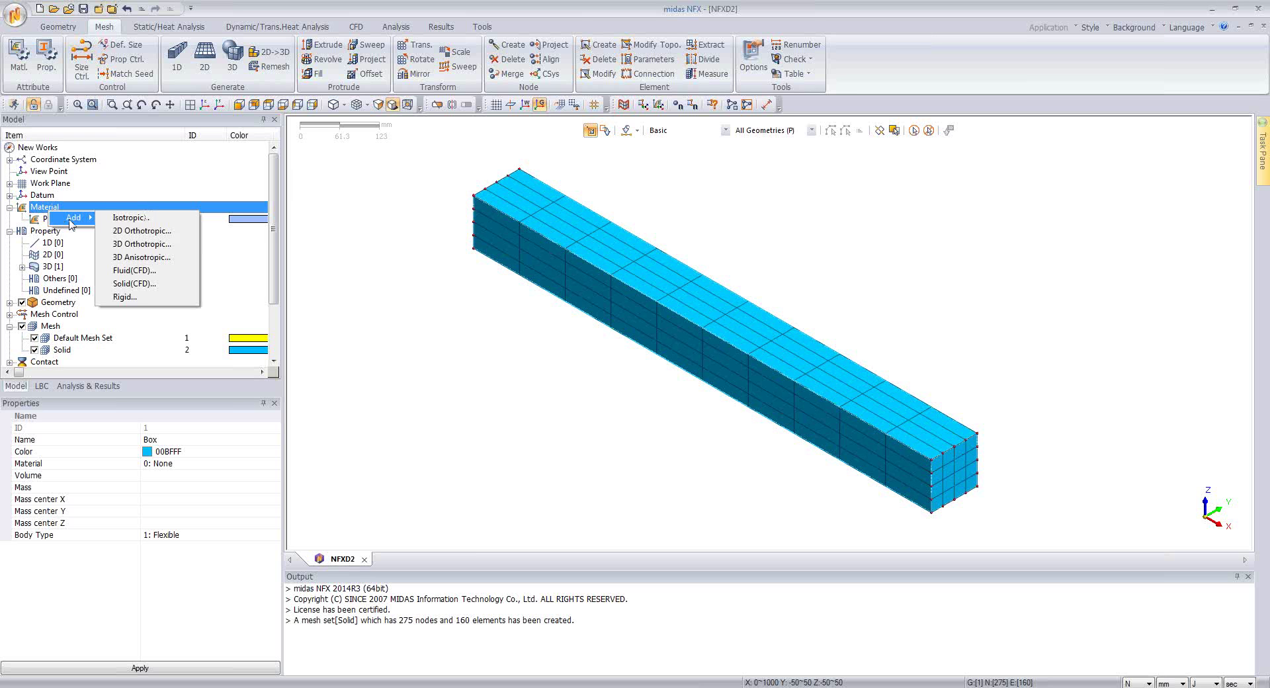
pyautogui.click(109, 221)
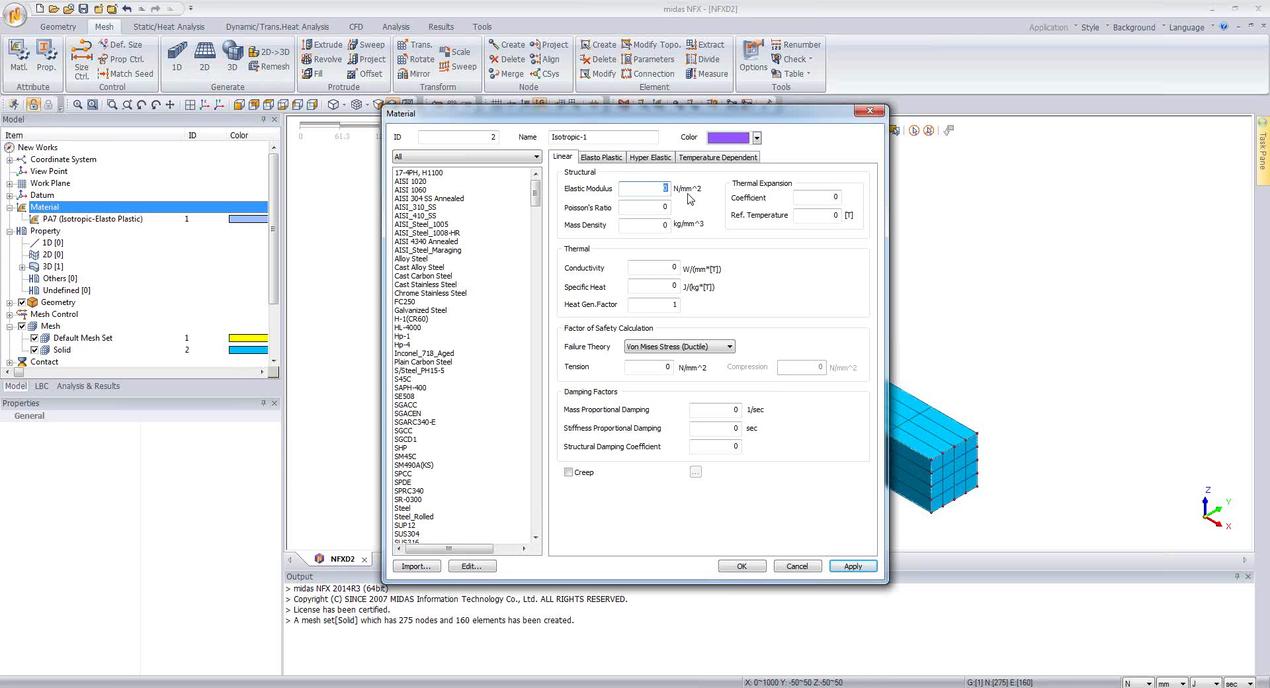
pyautogui.write('2.1e')
pyautogui.write('1e1')
pyautogui.write('8')
pyautogui.click(837, 197)
pyautogui.write('1')
pyautogui.doubleClick(670, 304)
# Name the new isotropic material Rod Material and save it.
pyautogui.doubleClick(609, 136)
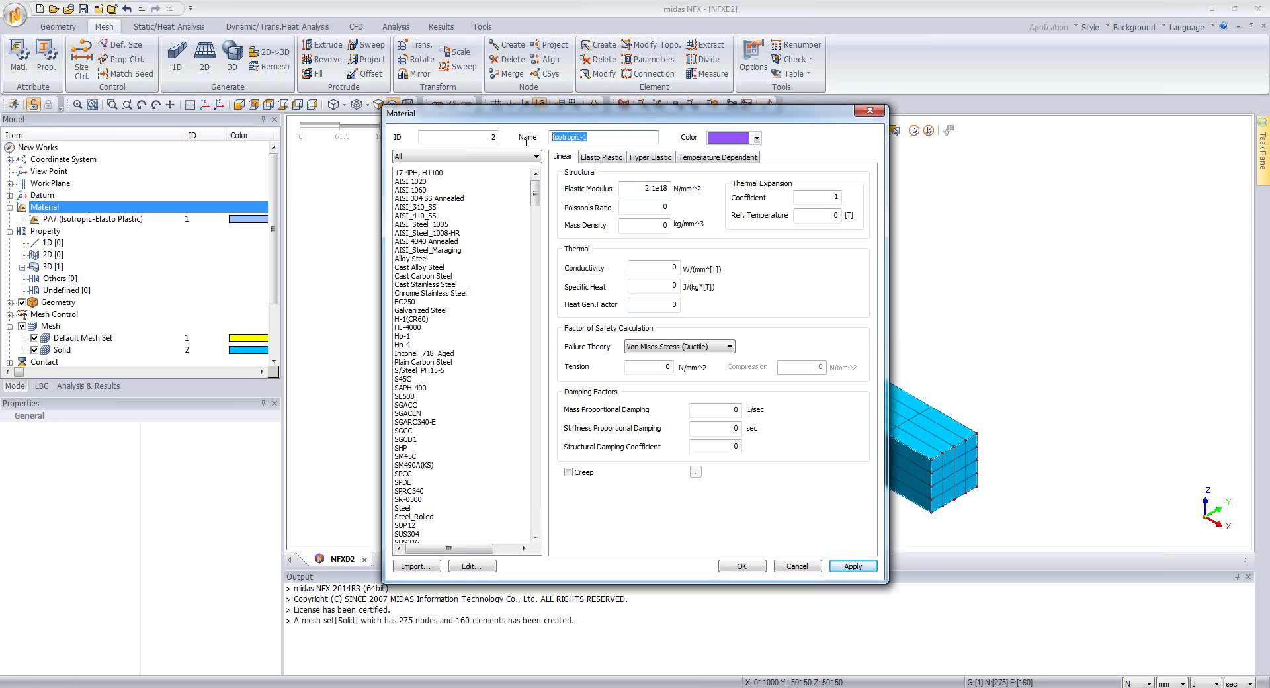
pyautogui.write('Rod Material')
pyautogui.click(738, 569)
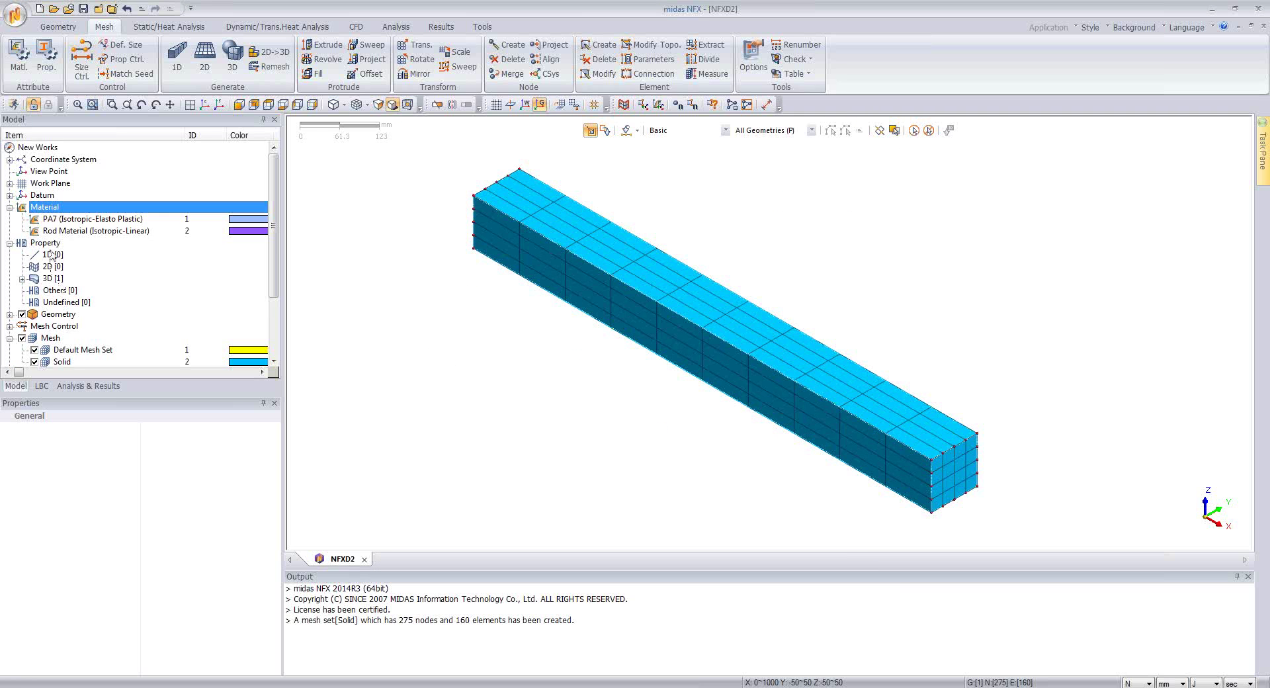
# Start a new 1D rod property and define its section from the Rod template with DIM1 of 1 mm.
pyautogui.rightClick(53, 256)
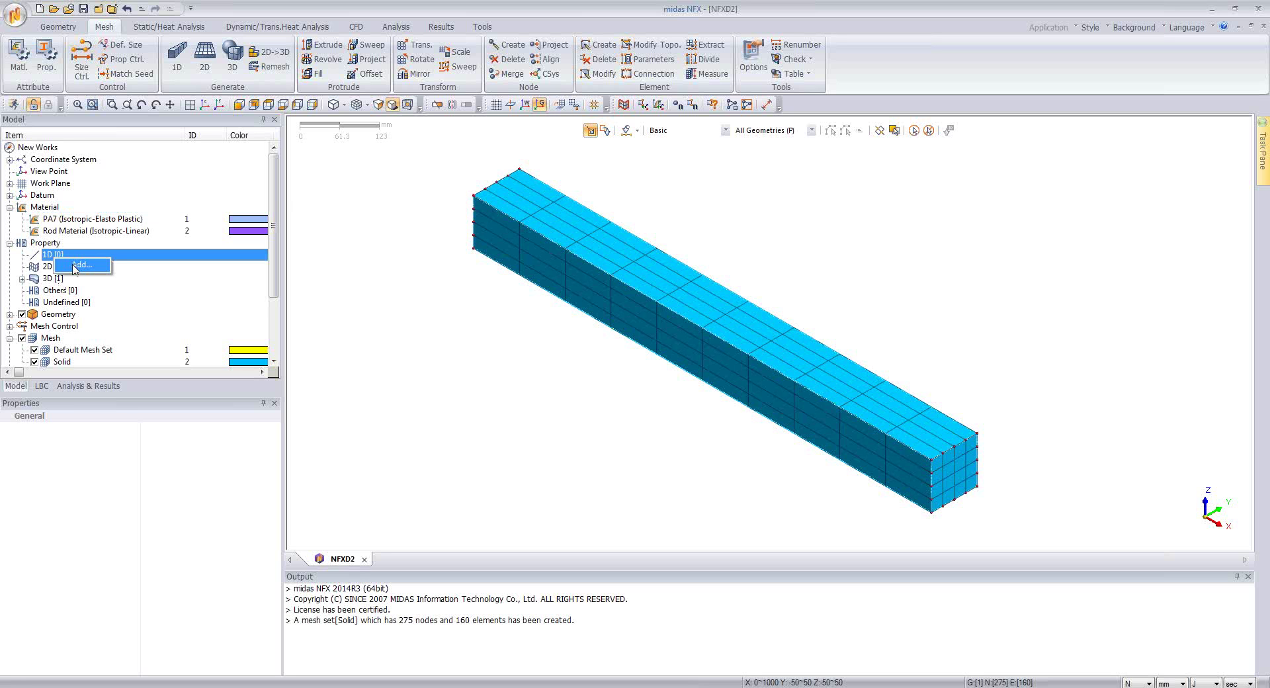
pyautogui.click(76, 266)
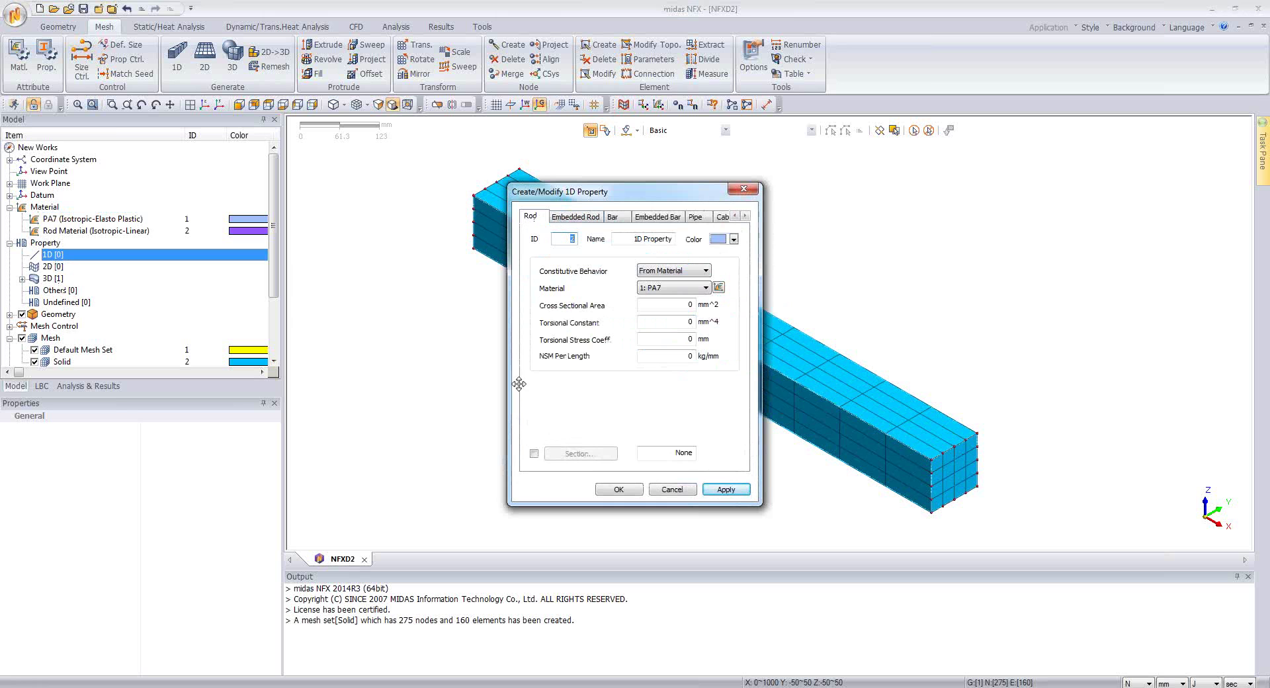
pyautogui.click(534, 454)
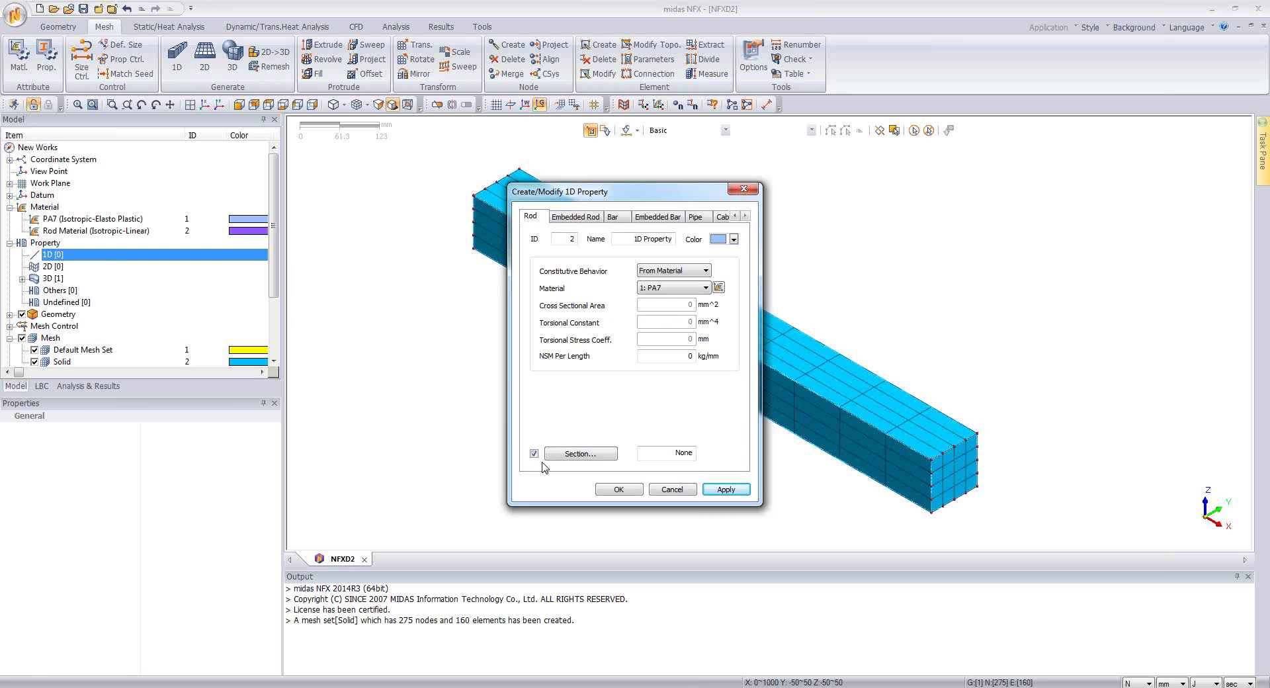
pyautogui.click(580, 454)
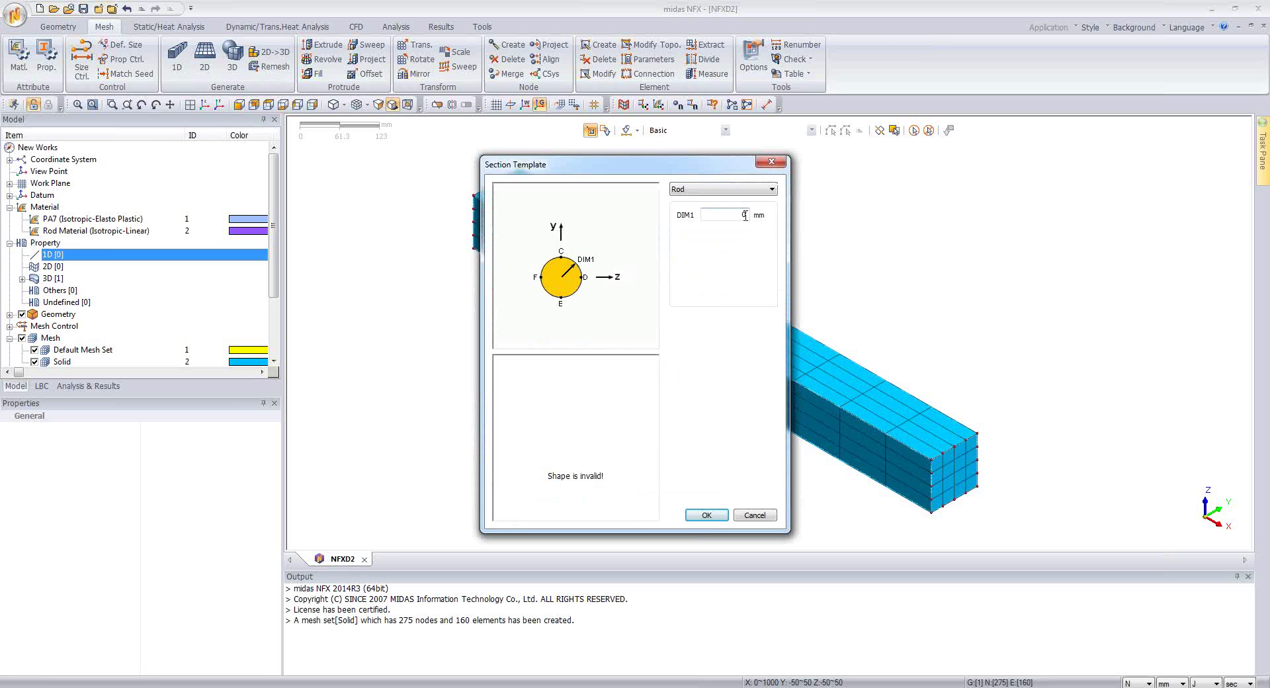
pyautogui.moveTo(741, 216); pyautogui.dragTo(765, 217)
pyautogui.write('1')
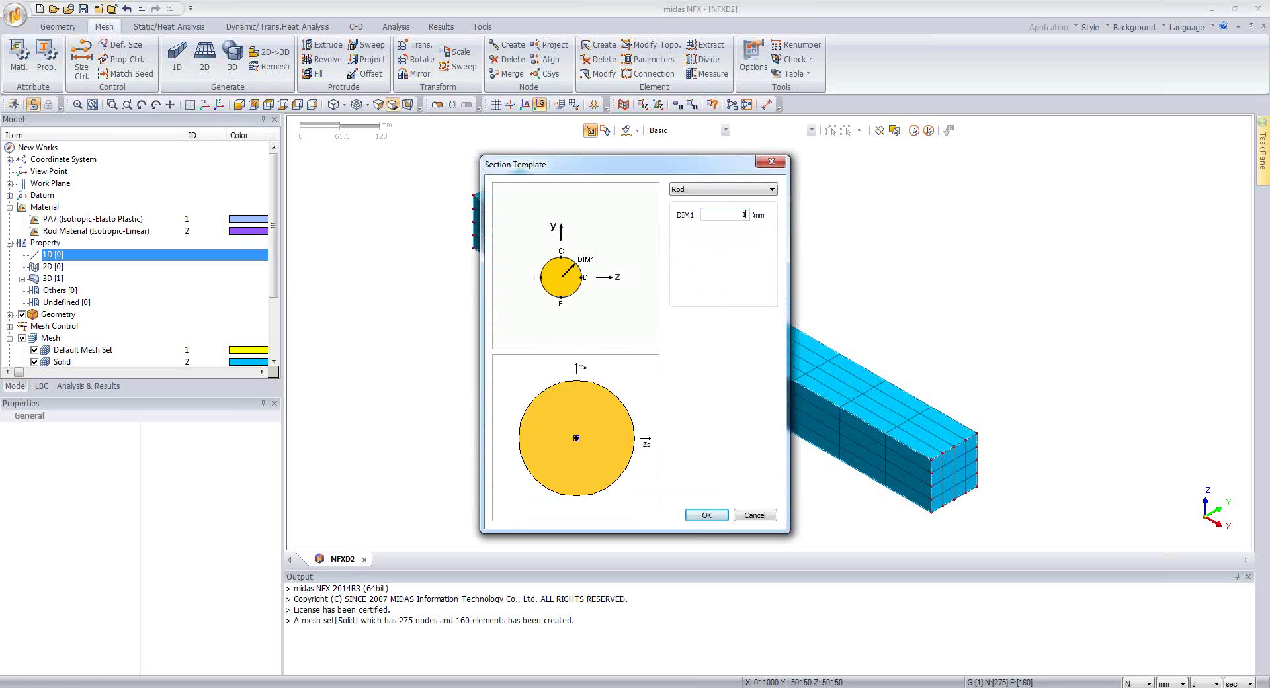
pyautogui.click(704, 514)
# Name the 1D property Rod Property, assign Rod Material to it, and save it.
pyautogui.moveTo(632, 241); pyautogui.dragTo(639, 241)
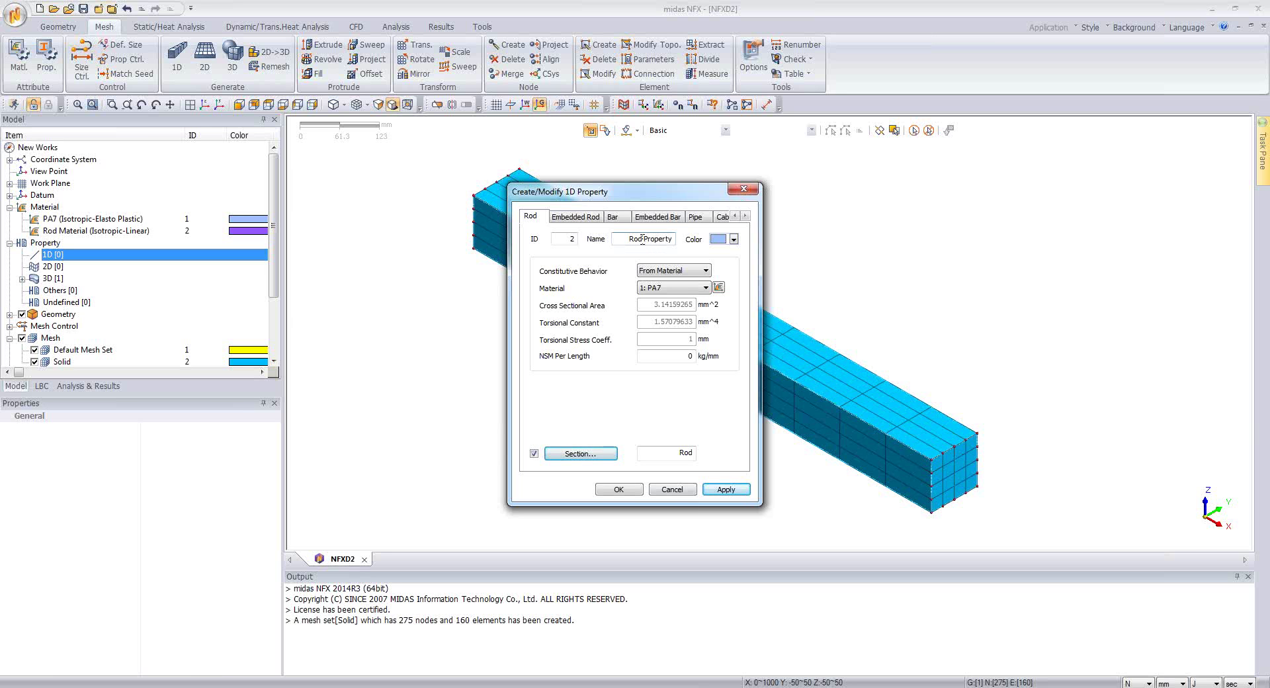
pyautogui.click(651, 289)
pyautogui.click(652, 309)
pyautogui.click(619, 489)
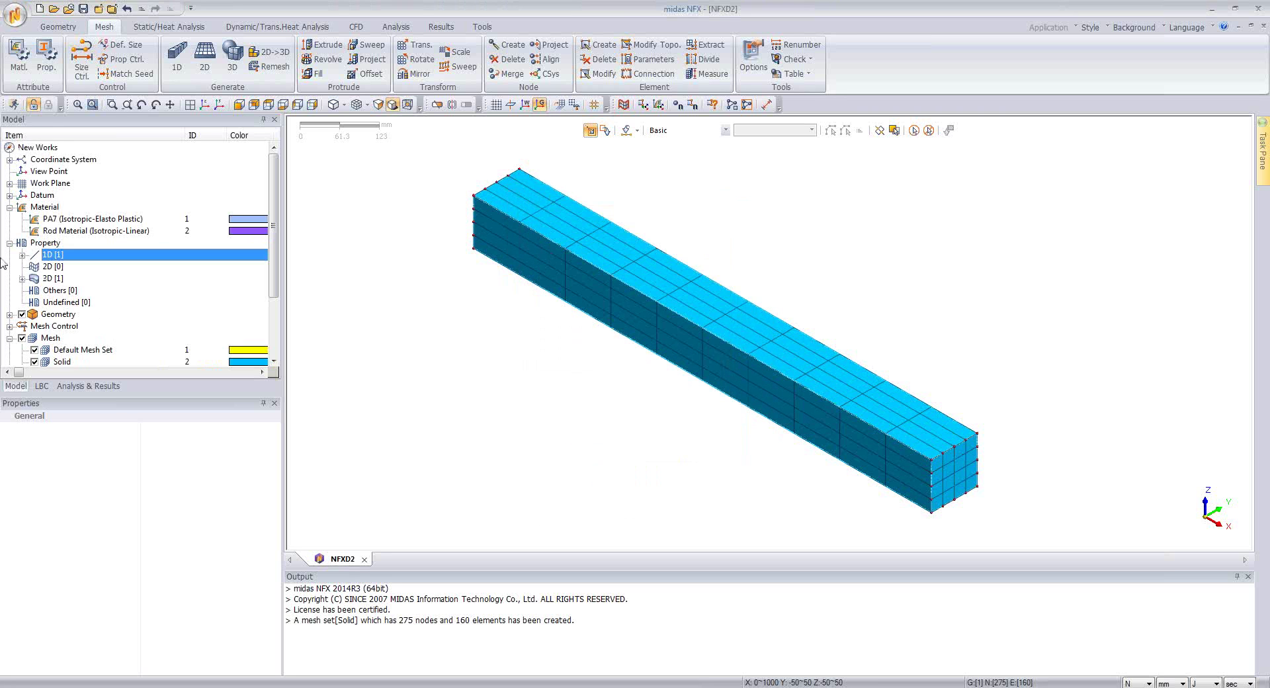
pyautogui.click(22, 255)
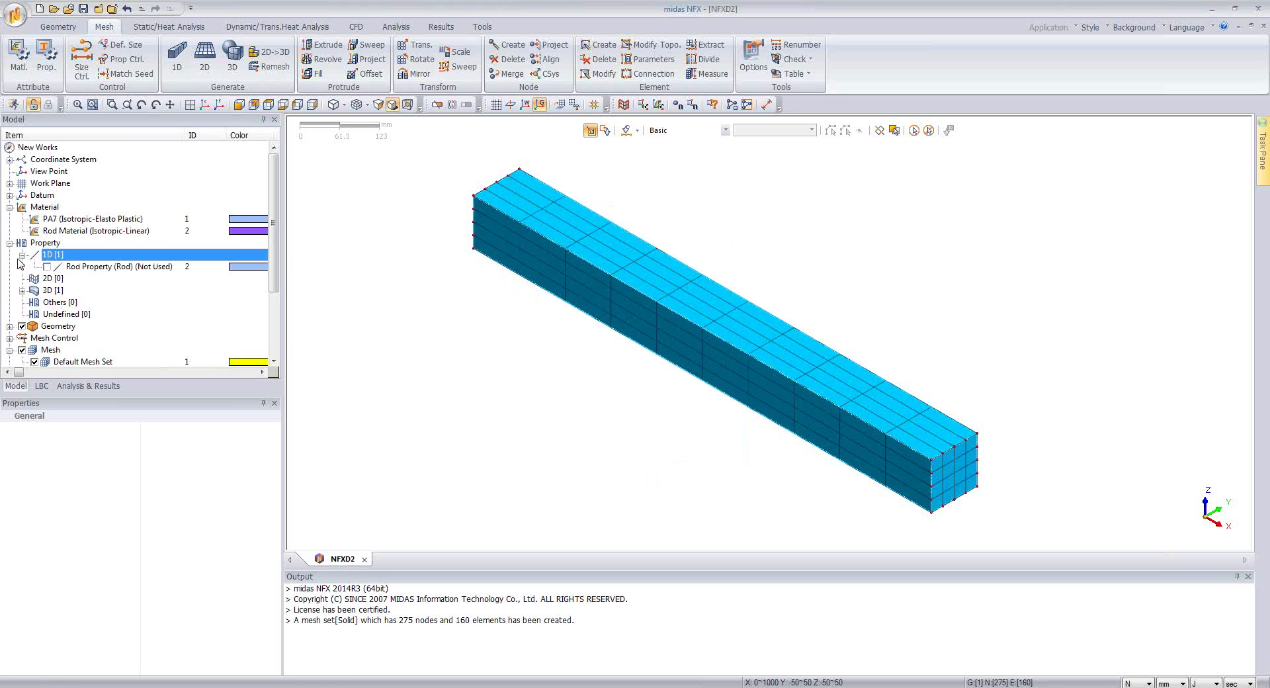
pyautogui.click(22, 255)
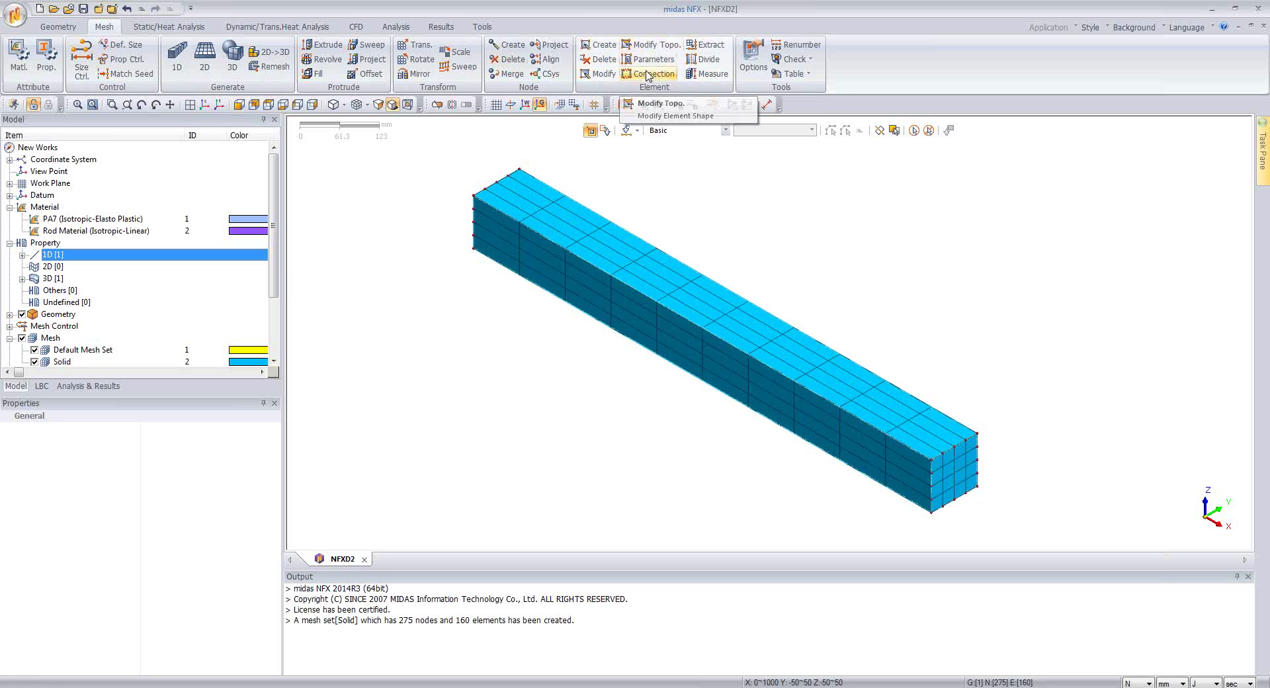
# Define a new 1D element with Rod Property connecting the centre nodes of the beam's two end faces.
pyautogui.click(605, 50)
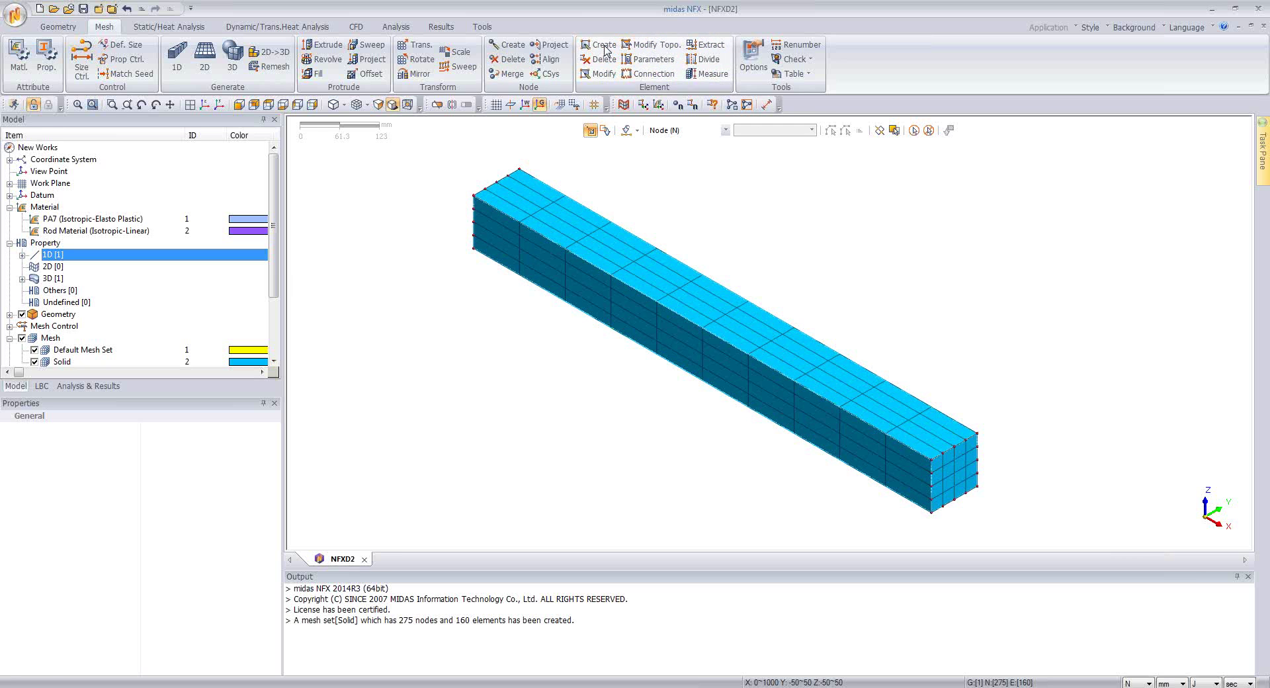
pyautogui.moveTo(142, 123); pyautogui.dragTo(375, 246)
pyautogui.moveTo(718, 324); pyautogui.dragTo(709, 303, button='middle')
pyautogui.scroll(5, 828, 466)
pyautogui.scroll(1, 921, 450)
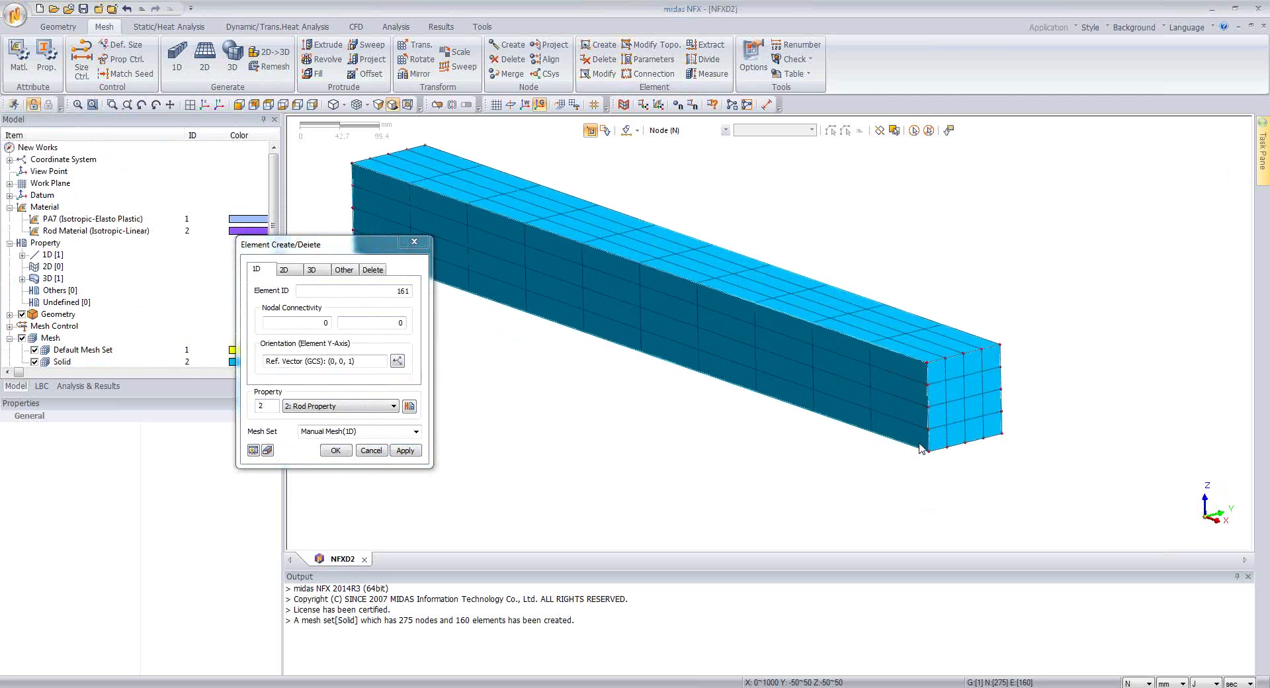
pyautogui.click(965, 399)
pyautogui.moveTo(632, 374); pyautogui.dragTo(584, 391, button='middle')
pyautogui.click(578, 366)
pyautogui.moveTo(682, 397); pyautogui.dragTo(630, 260, button='middle')
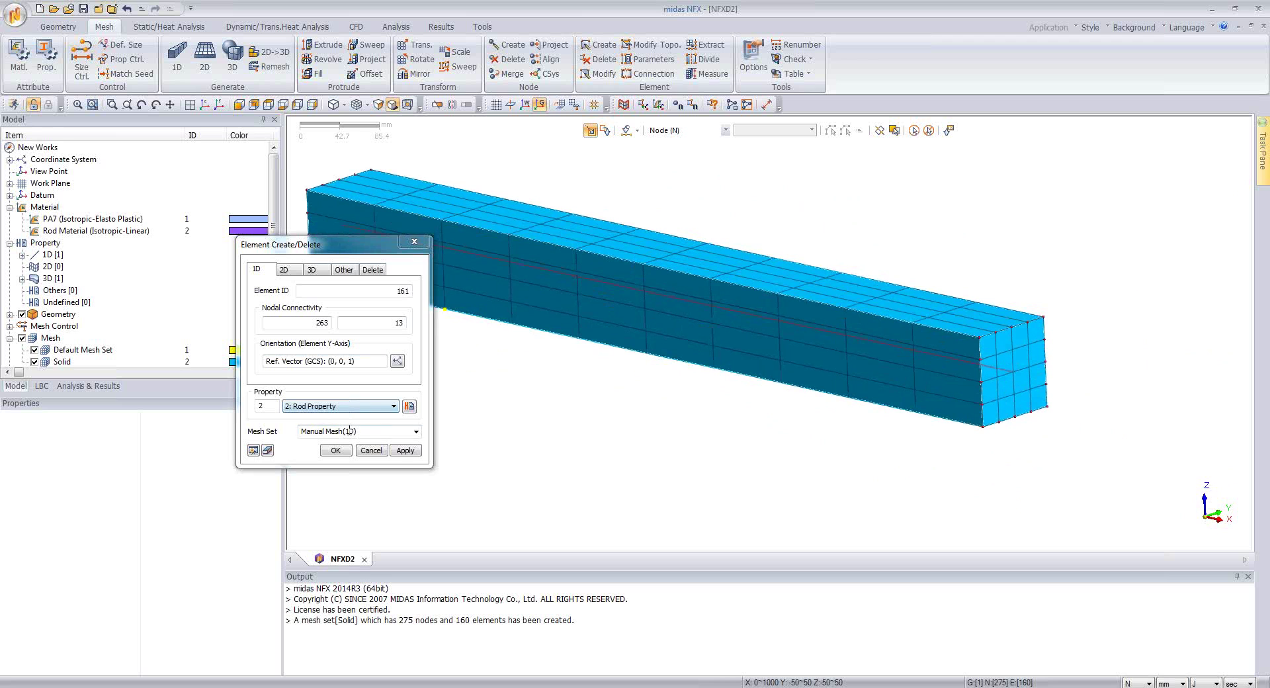
# Create the 1D element in a mesh set named Rod Mesh and hide the Solid mesh set.
pyautogui.click(379, 432)
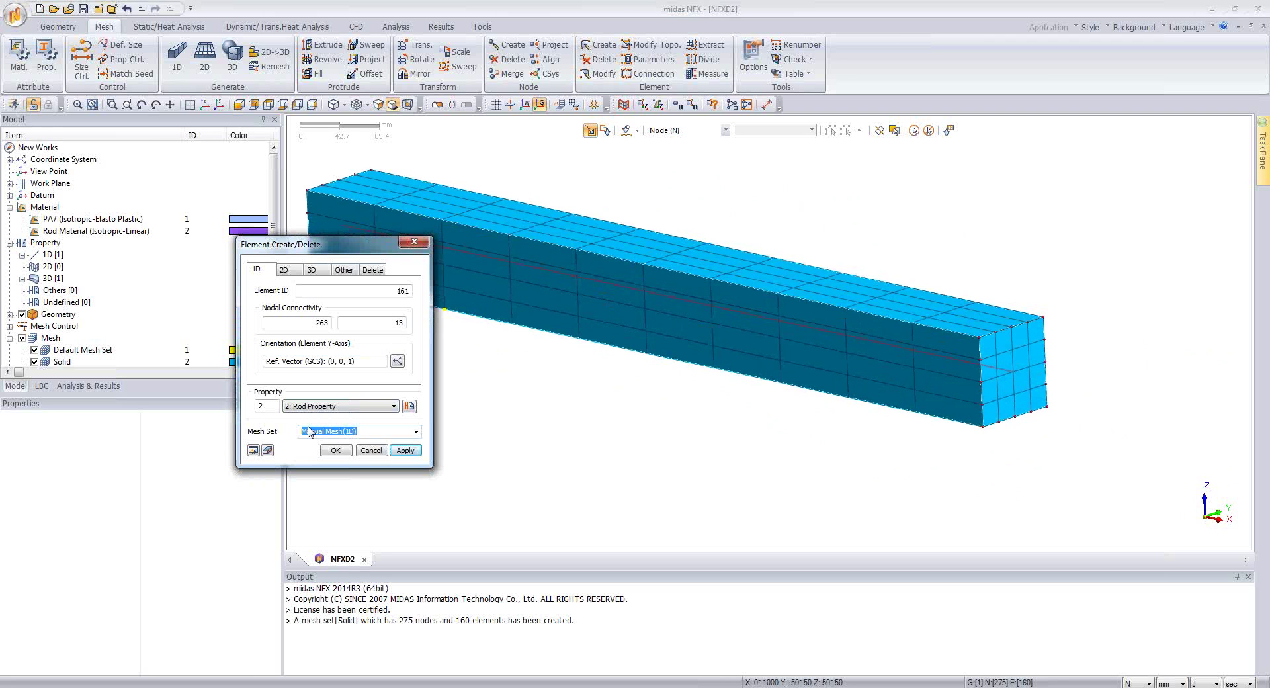
pyautogui.write('Rod Mesh')
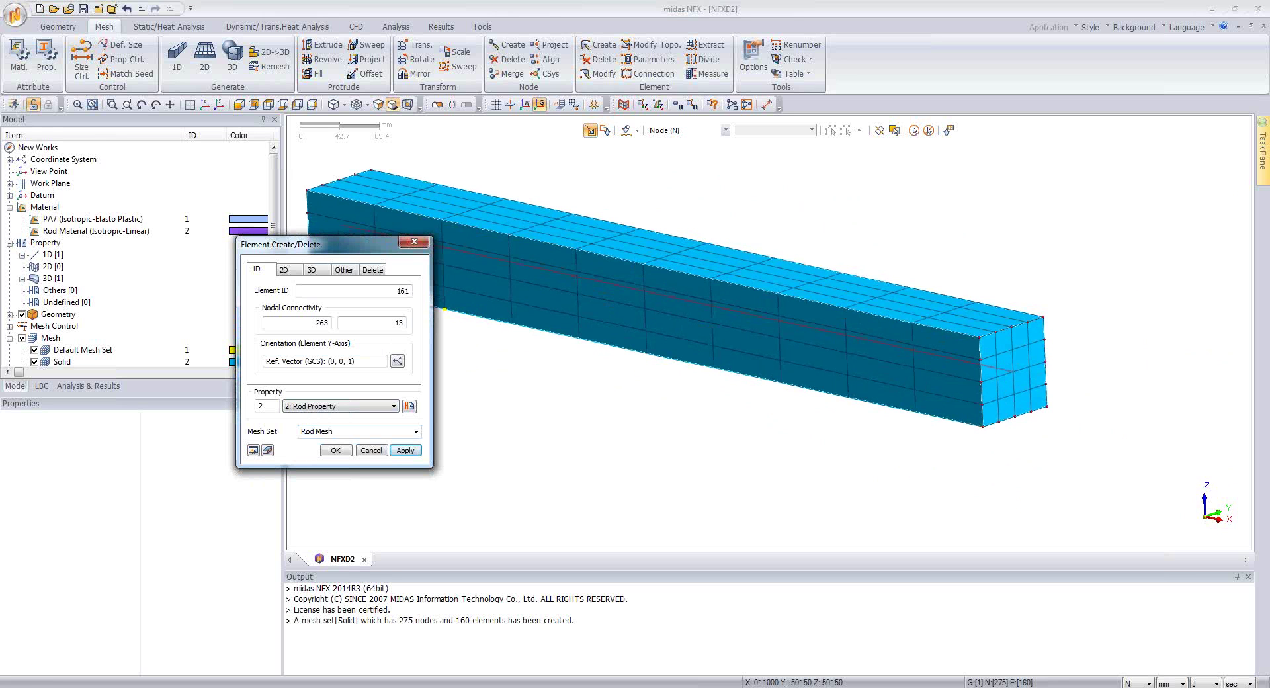
pyautogui.click(336, 451)
pyautogui.click(335, 451)
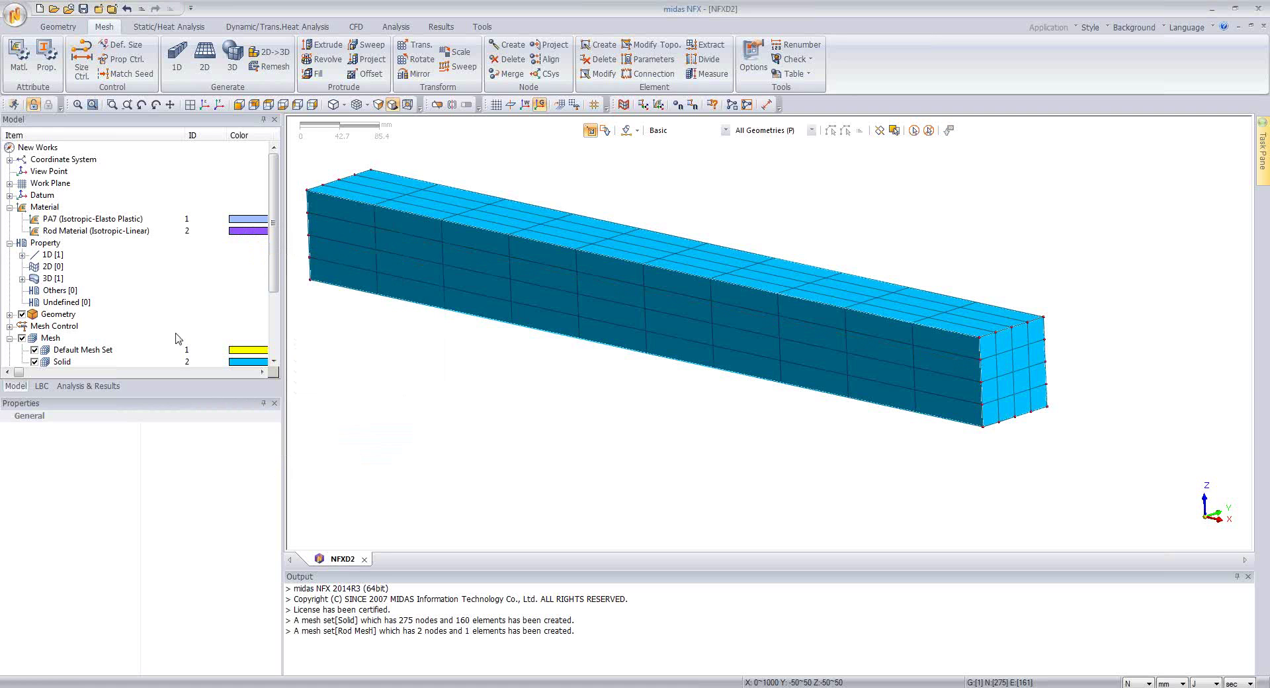
pyautogui.scroll(-2, 271, 272)
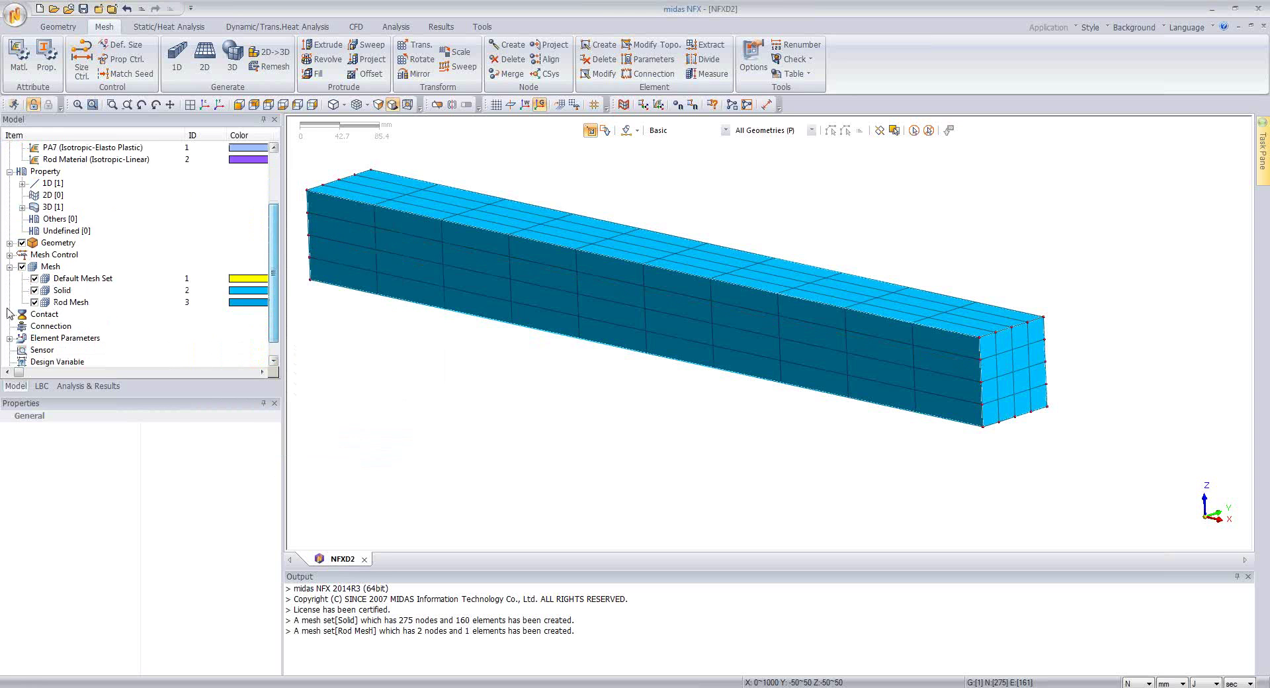
pyautogui.click(35, 290)
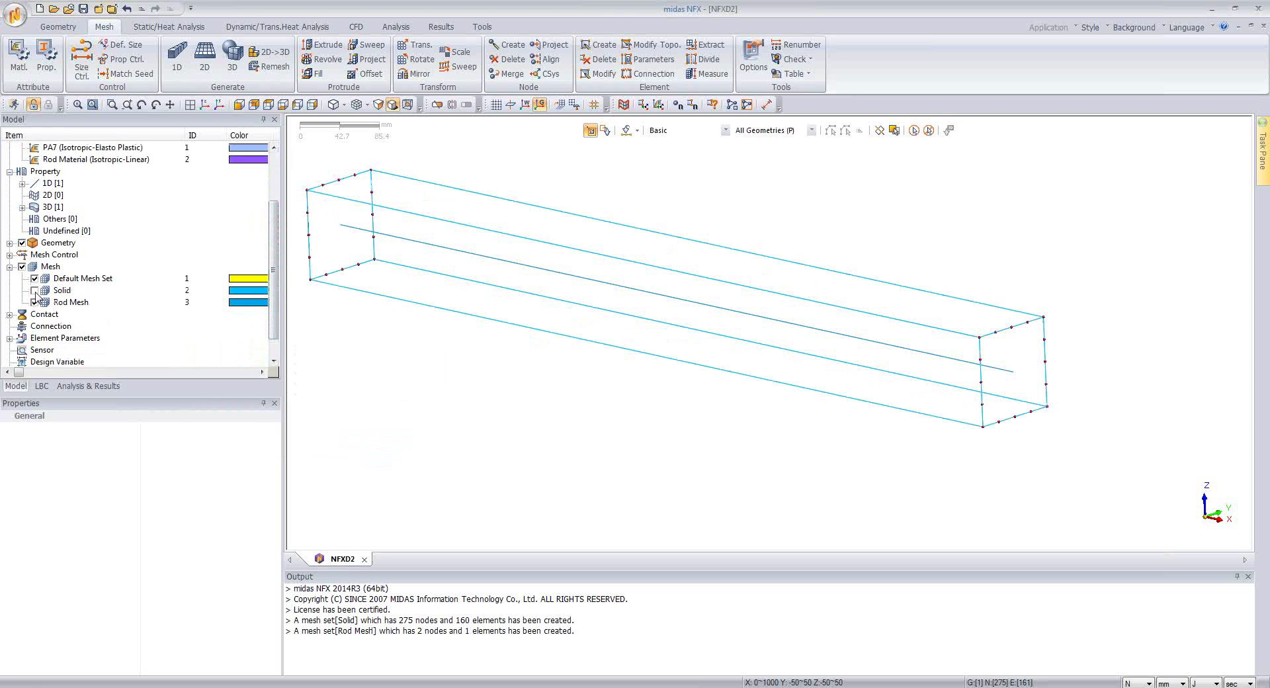
# Show the Solid mesh set again and display the details of Rod Property.
pyautogui.click(34, 290)
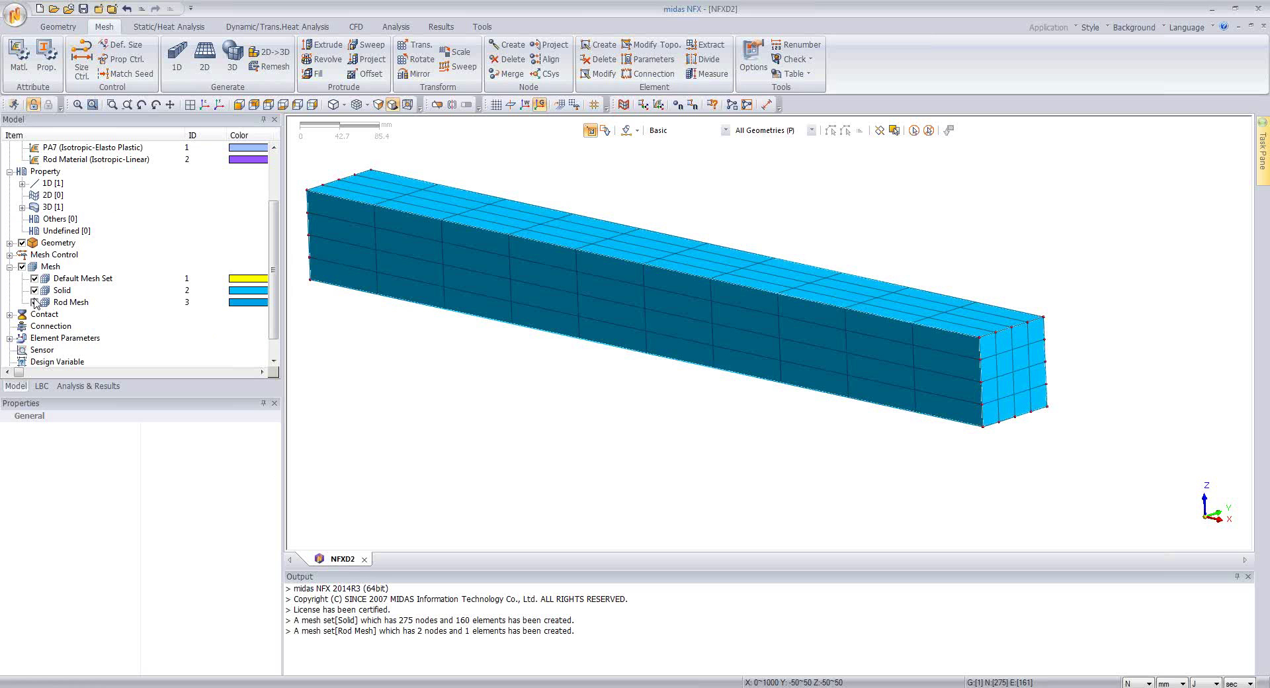
pyautogui.click(22, 183)
pyautogui.click(48, 196)
# Examine the solid mesh and the rod's end node at the centre of the beam's end face.
pyautogui.moveTo(803, 355); pyautogui.dragTo(756, 344, button='middle')
pyautogui.scroll(10, 1034, 345)
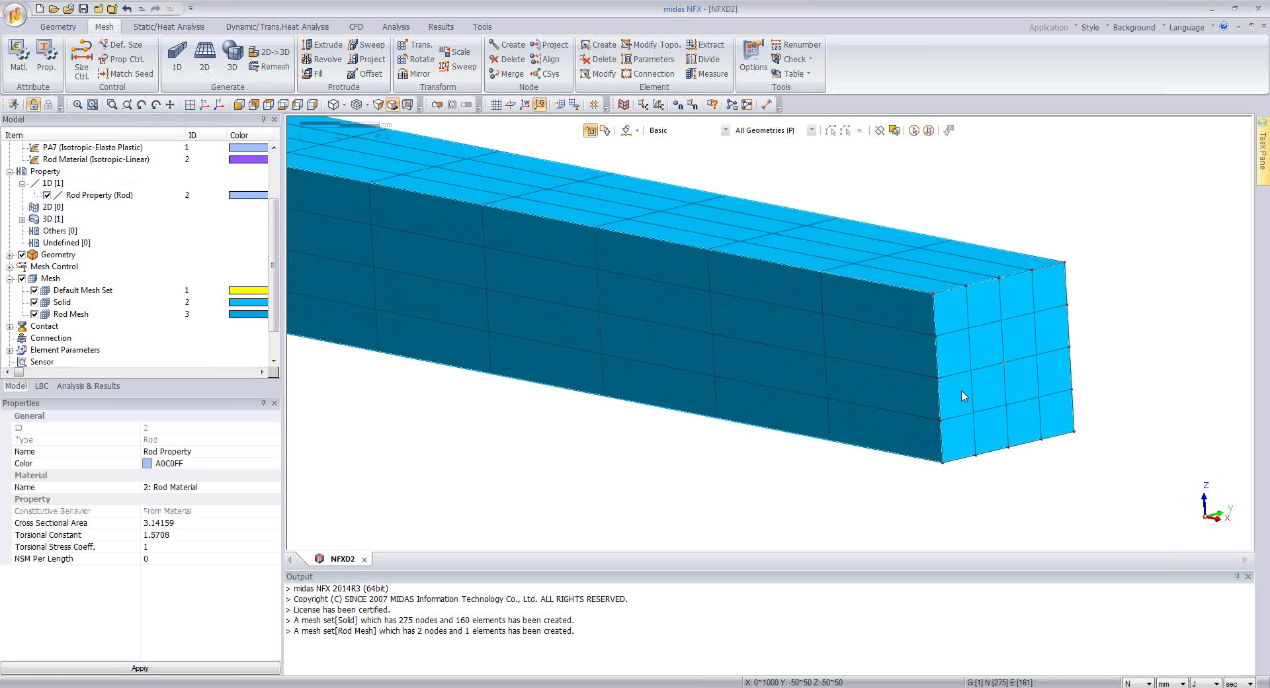
pyautogui.scroll(3, 1087, 375)
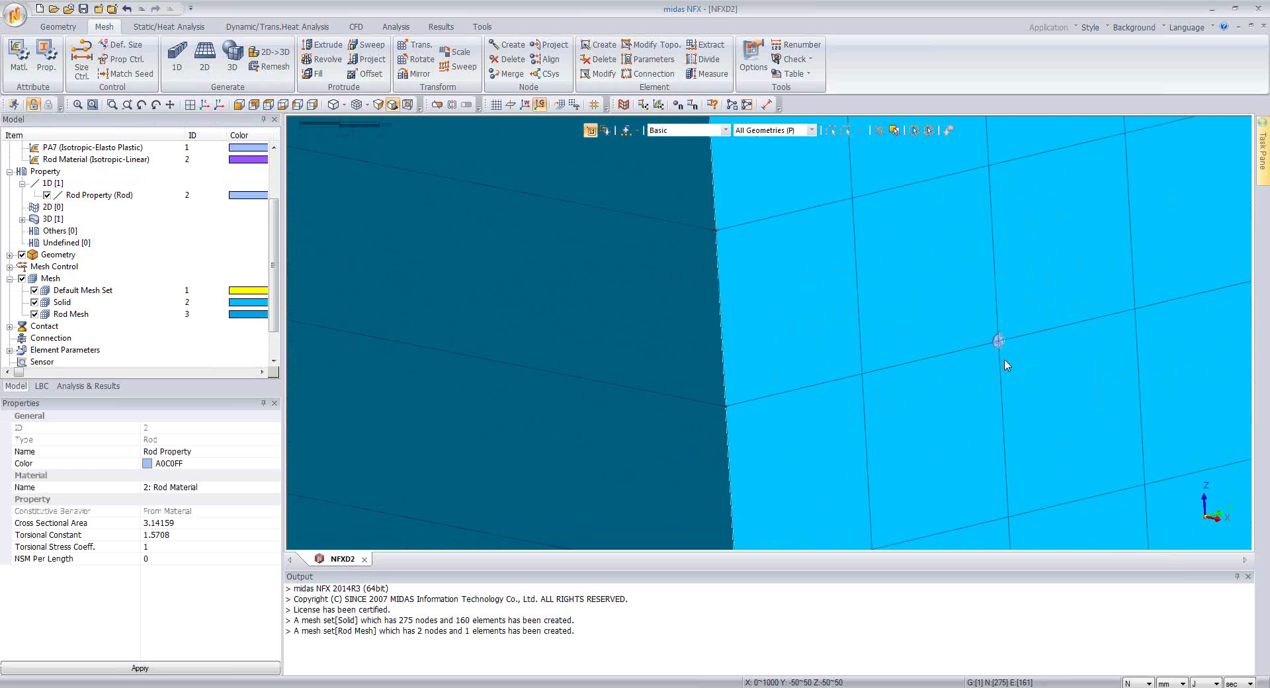
pyautogui.scroll(-3, 992, 348)
pyautogui.scroll(-6, 986, 389)
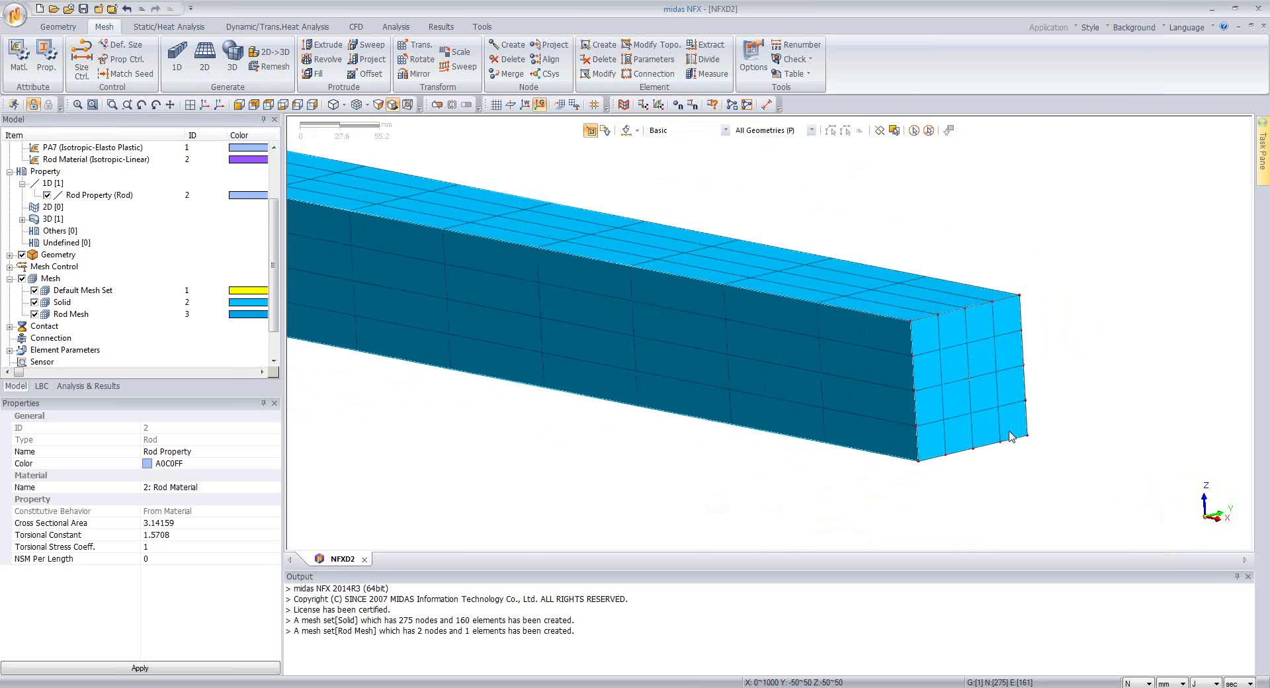
pyautogui.scroll(3, 652, 372)
pyautogui.moveTo(629, 297); pyautogui.dragTo(631, 297, button='middle')
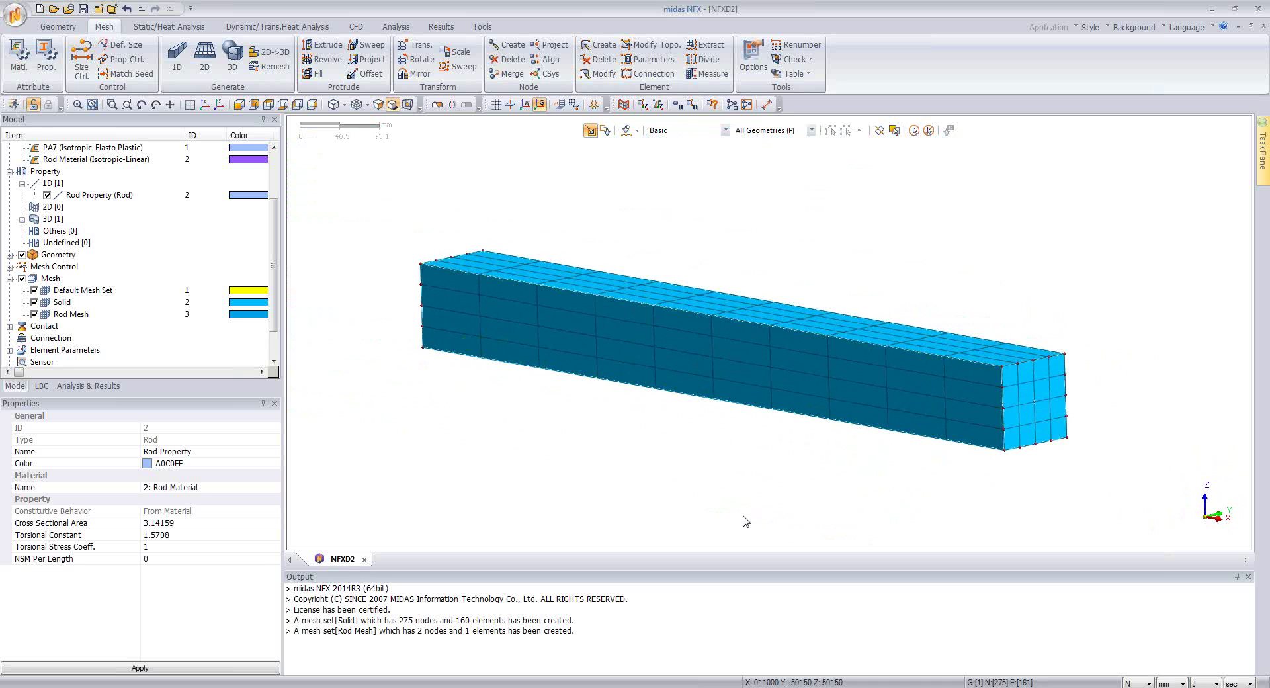
pyautogui.scroll(1, 709, 505)
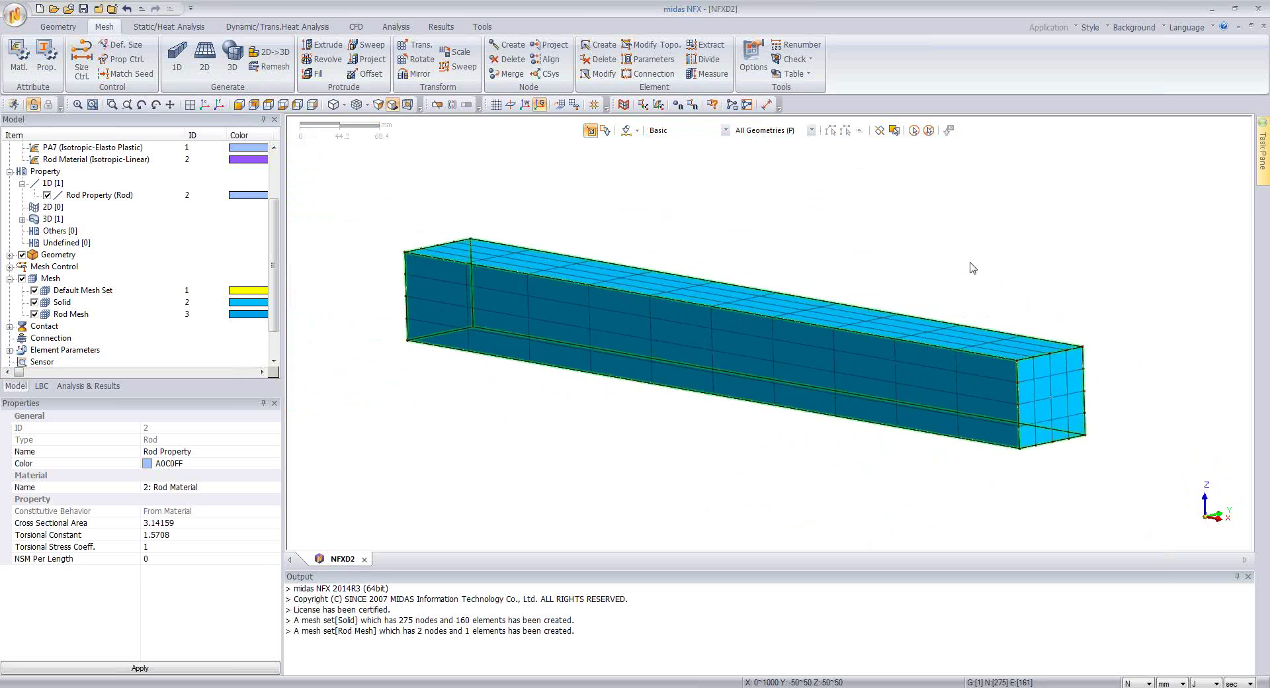
pyautogui.scroll(3, 993, 324)
pyautogui.scroll(-2, 898, 398)
pyautogui.scroll(2, 642, 380)
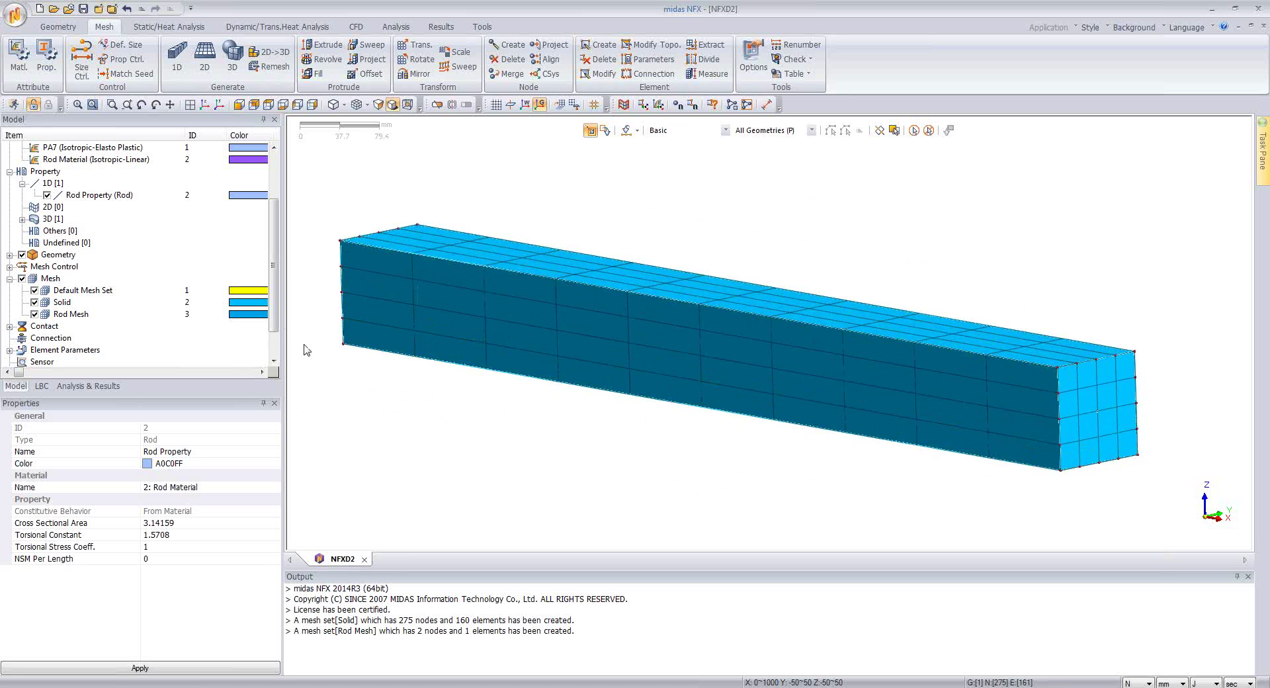
# Start a user-defined constraint and select all nodes on the beam's end face at X = 0, using the front view.
pyautogui.click(41, 386)
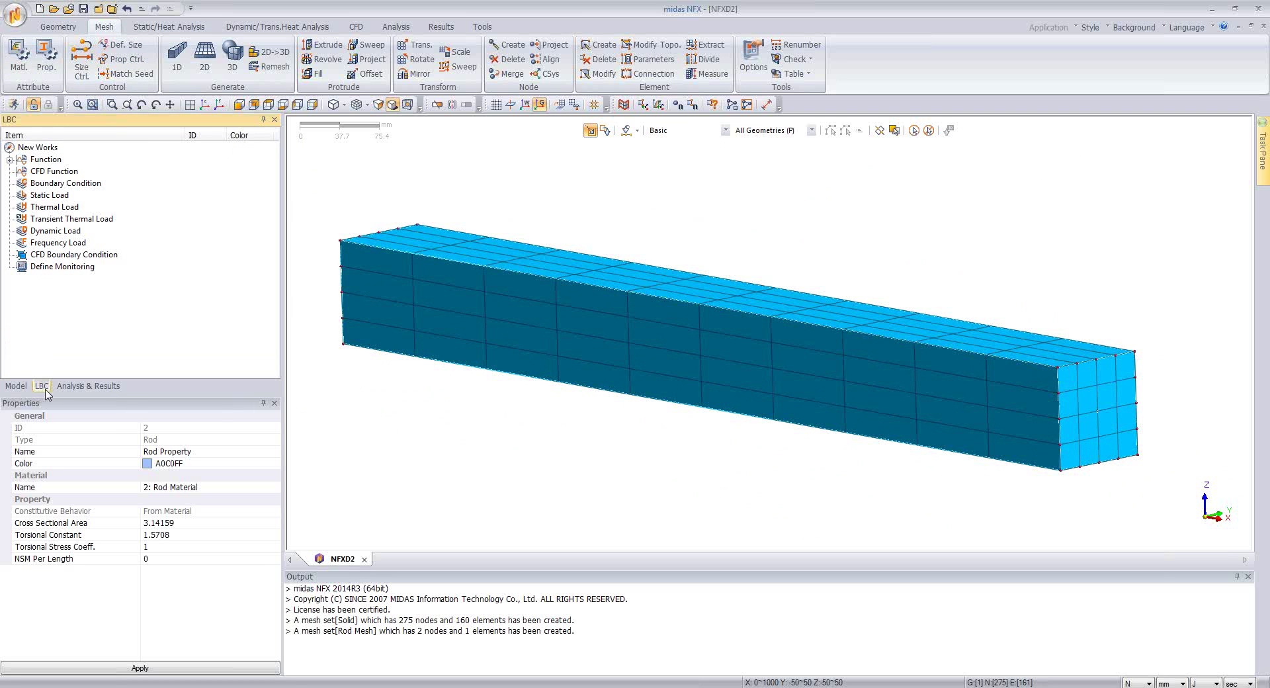
pyautogui.rightClick(58, 185)
pyautogui.moveTo(83, 196)
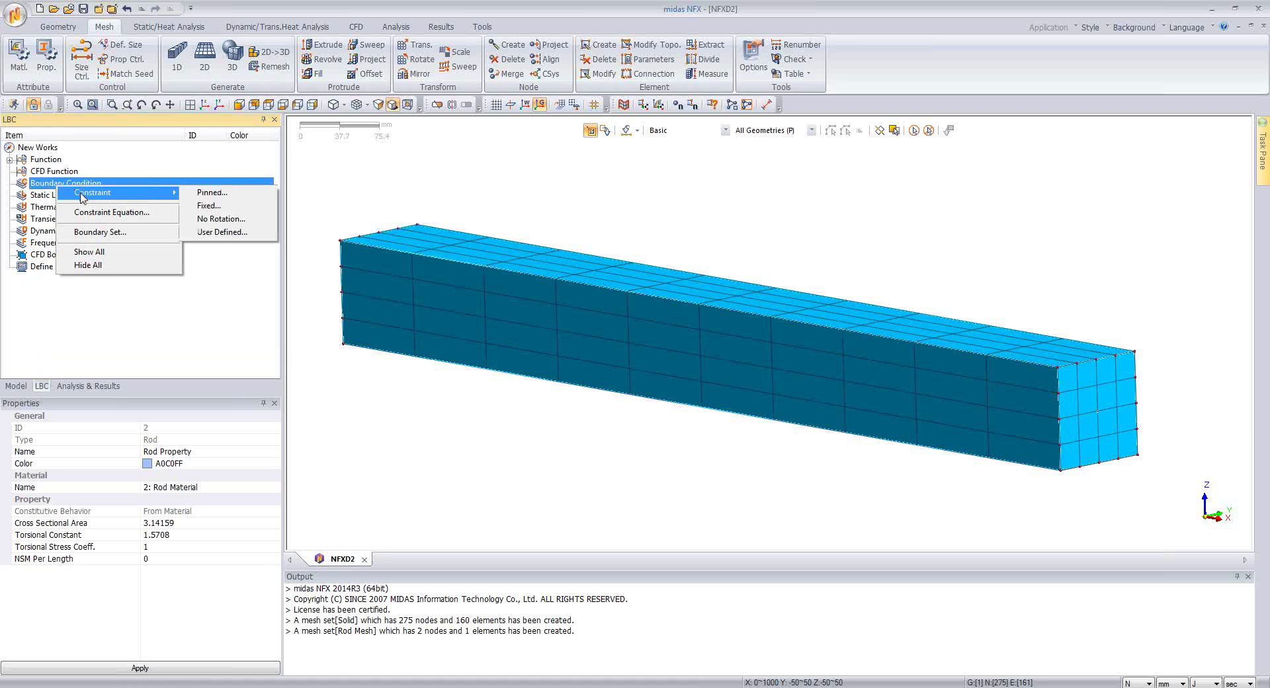
pyautogui.click(207, 233)
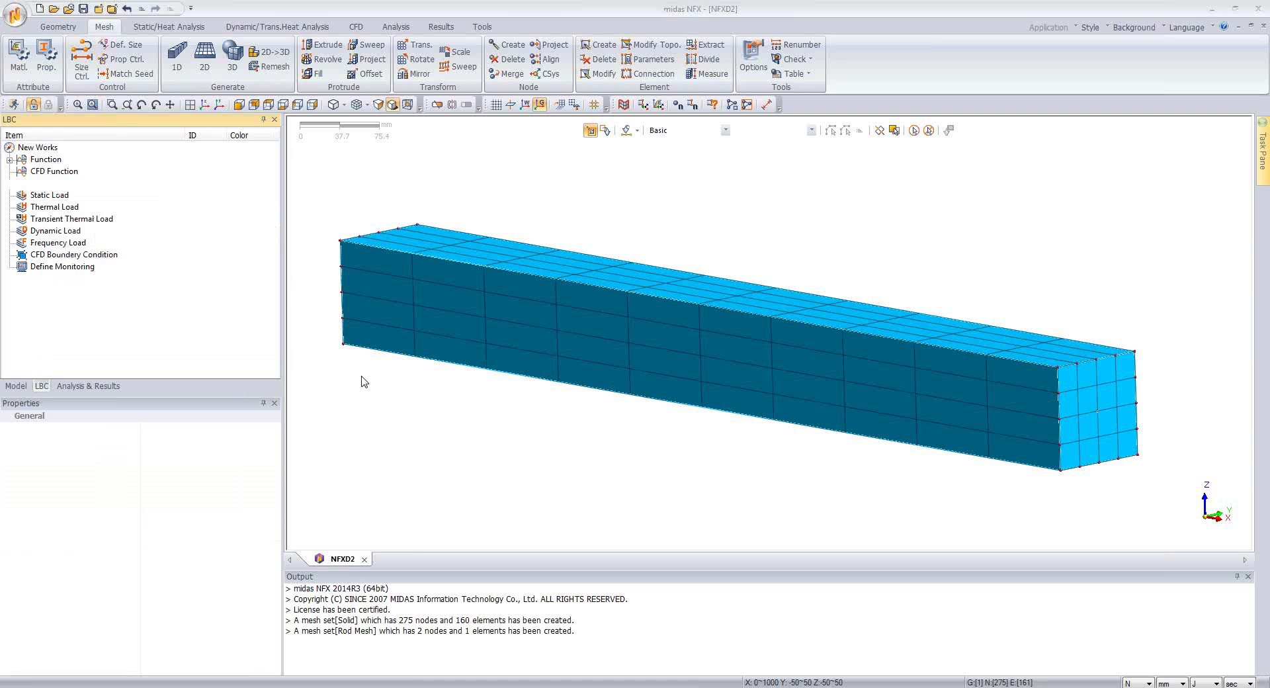
pyautogui.click(238, 105)
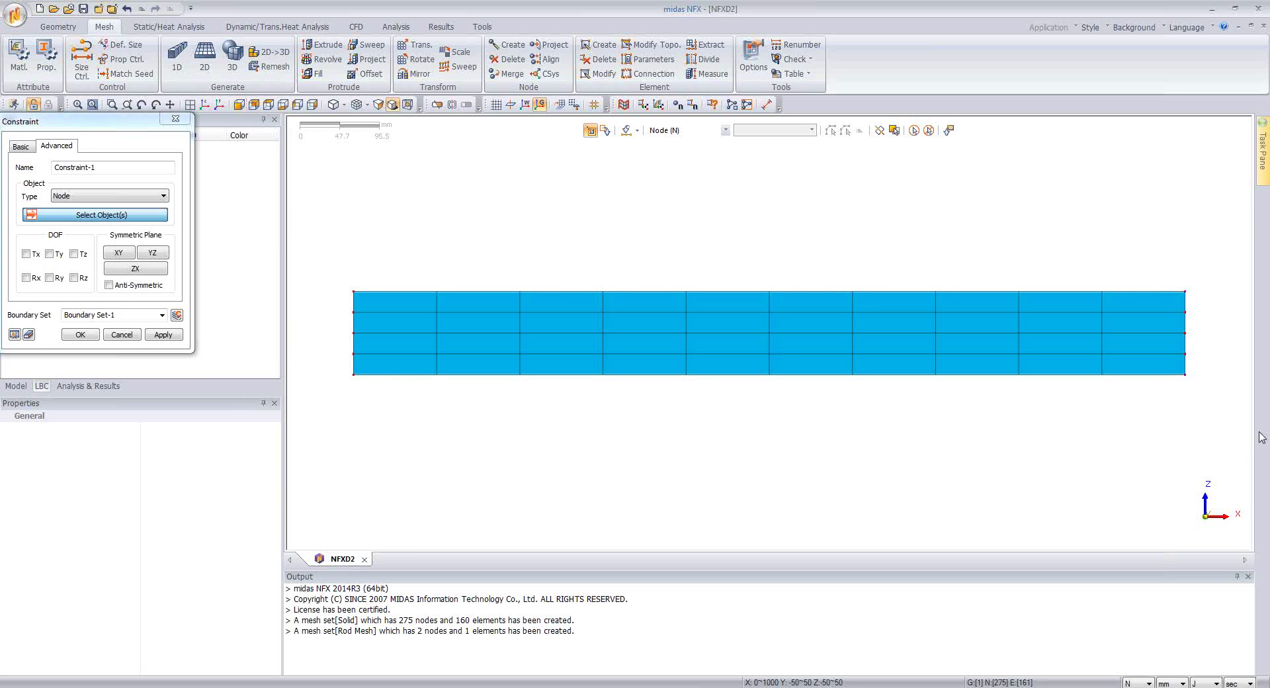
pyautogui.moveTo(1201, 402); pyautogui.dragTo(1022, 432)
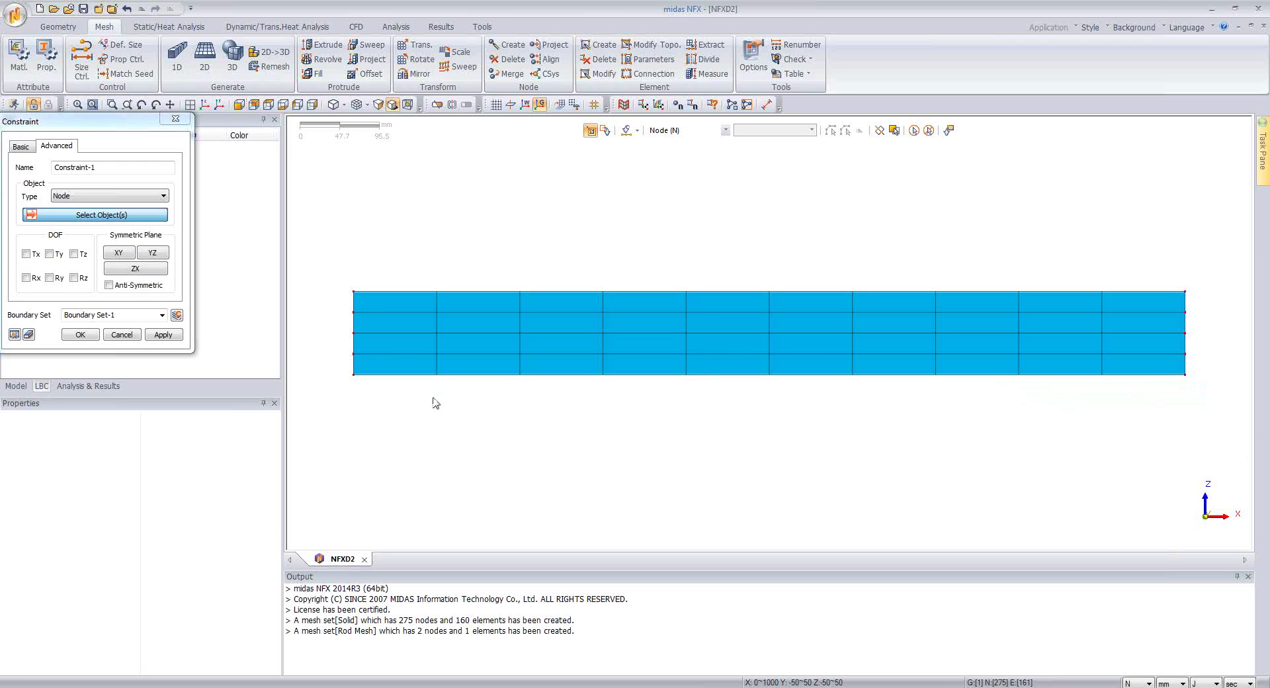
pyautogui.moveTo(326, 247); pyautogui.dragTo(360, 425)
# Restrain Tx on the selected end-face nodes and apply the constraint in a boundary set named X Fix.
pyautogui.click(26, 255)
pyautogui.click(123, 316)
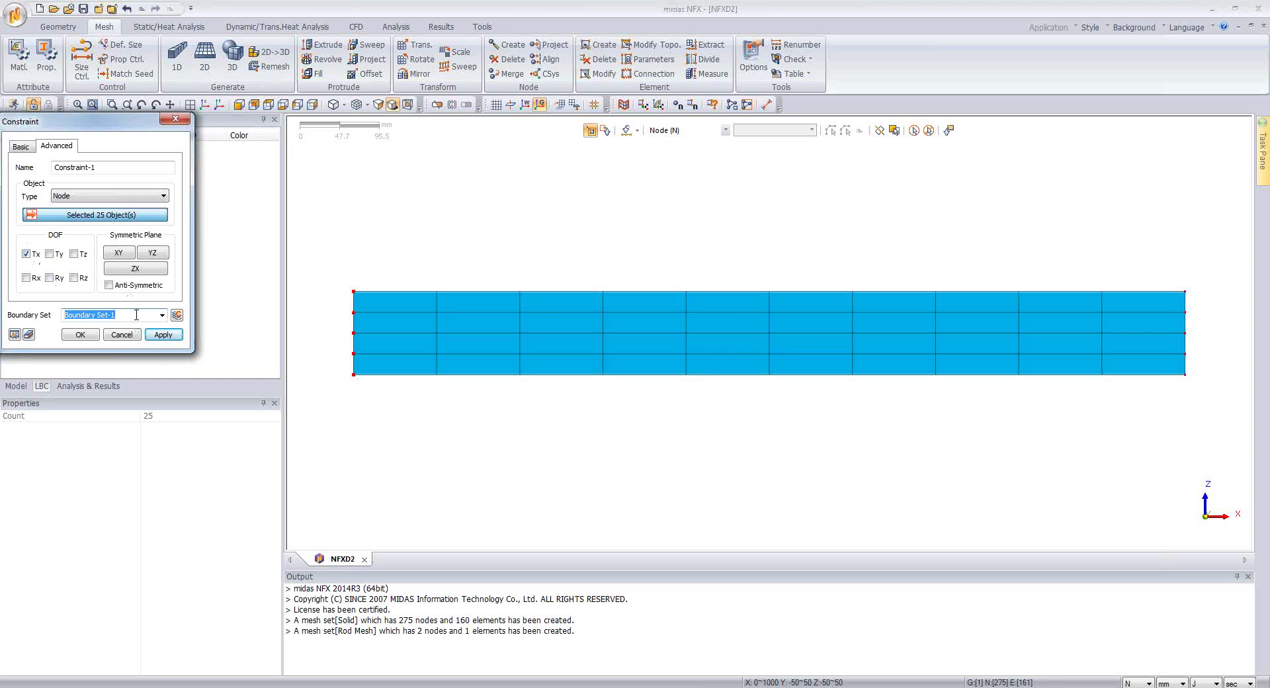
pyautogui.write('X Fix')
pyautogui.click(156, 335)
# Clear Tx for the next constraint and select the nodes on the beam's vertical mid-plane in the end view.
pyautogui.click(311, 104)
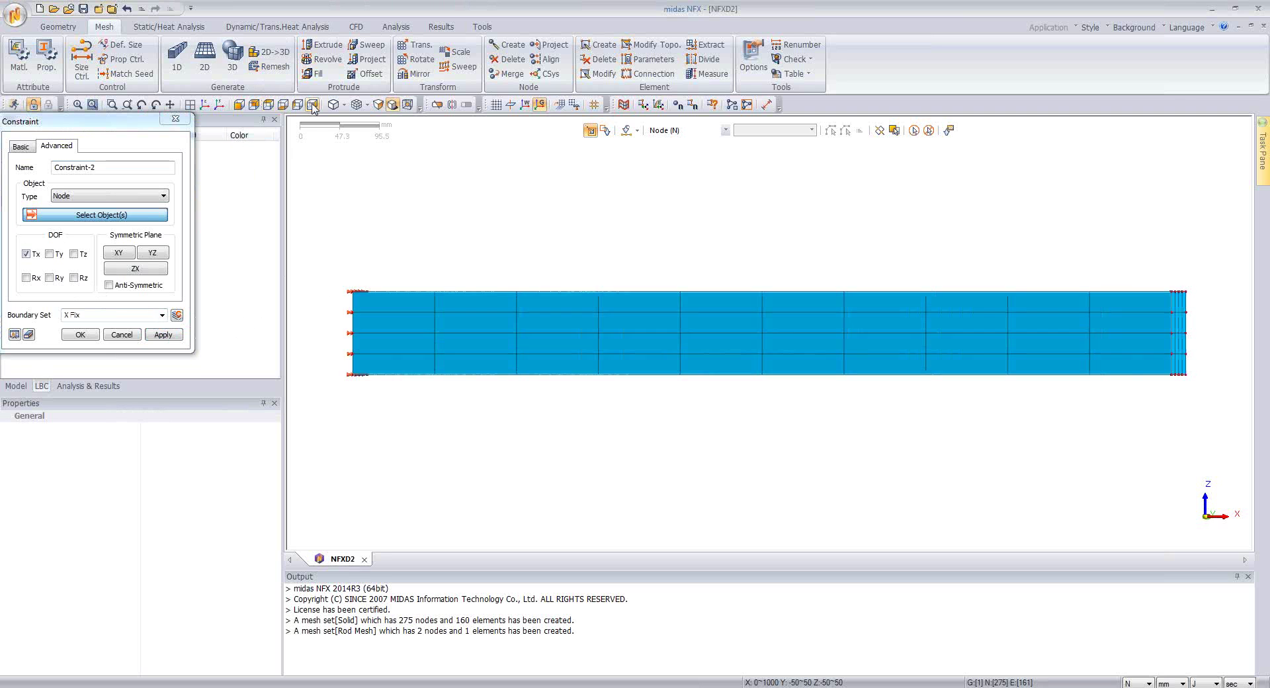
pyautogui.scroll(-2, 483, 351)
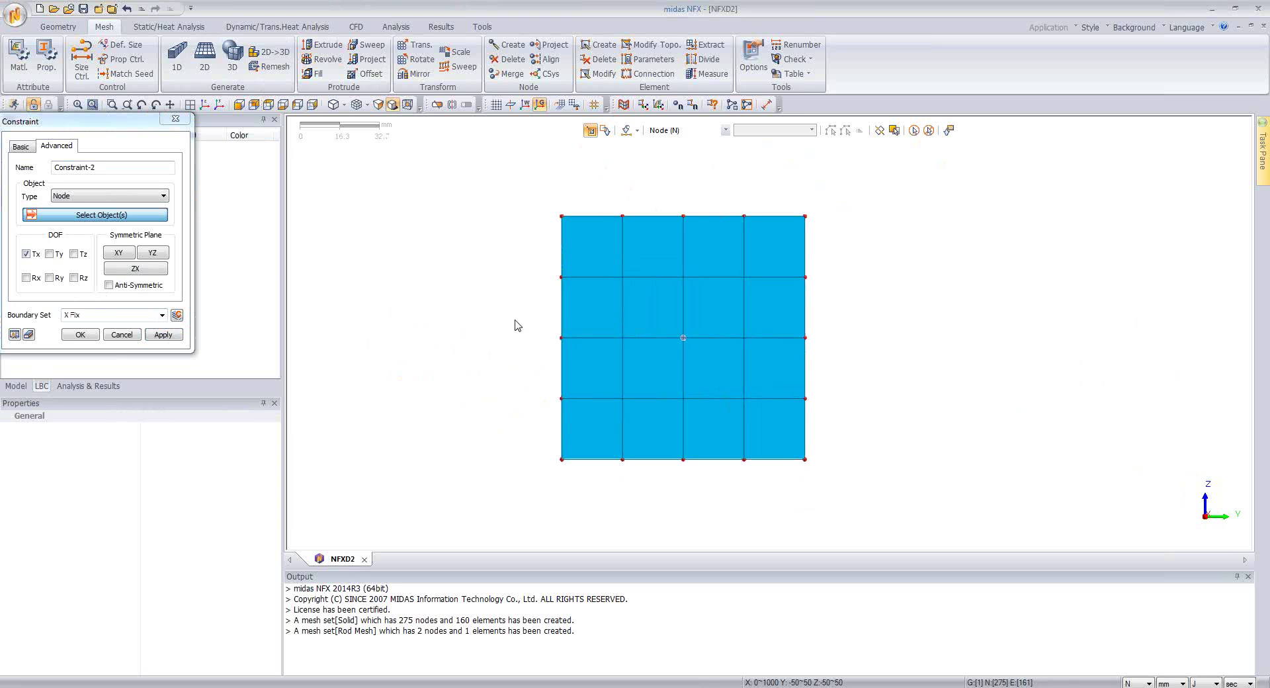
pyautogui.moveTo(119, 122); pyautogui.dragTo(375, 169)
pyautogui.click(270, 301)
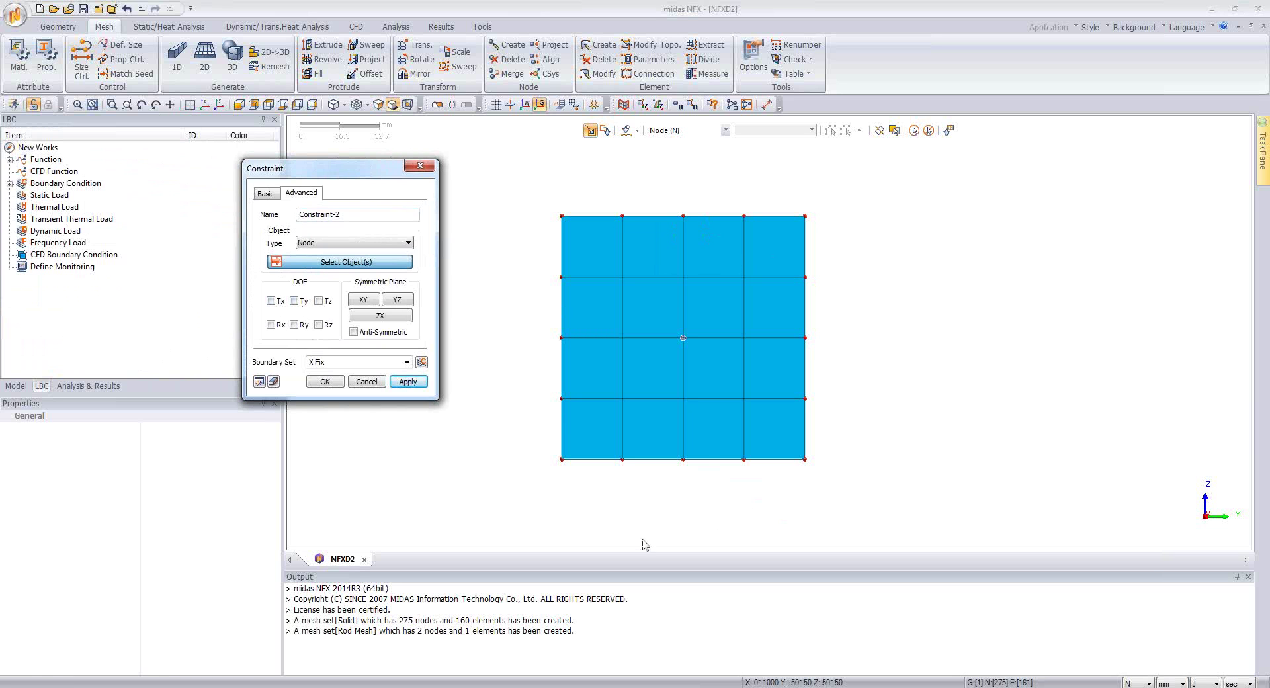
pyautogui.moveTo(671, 194); pyautogui.dragTo(695, 501)
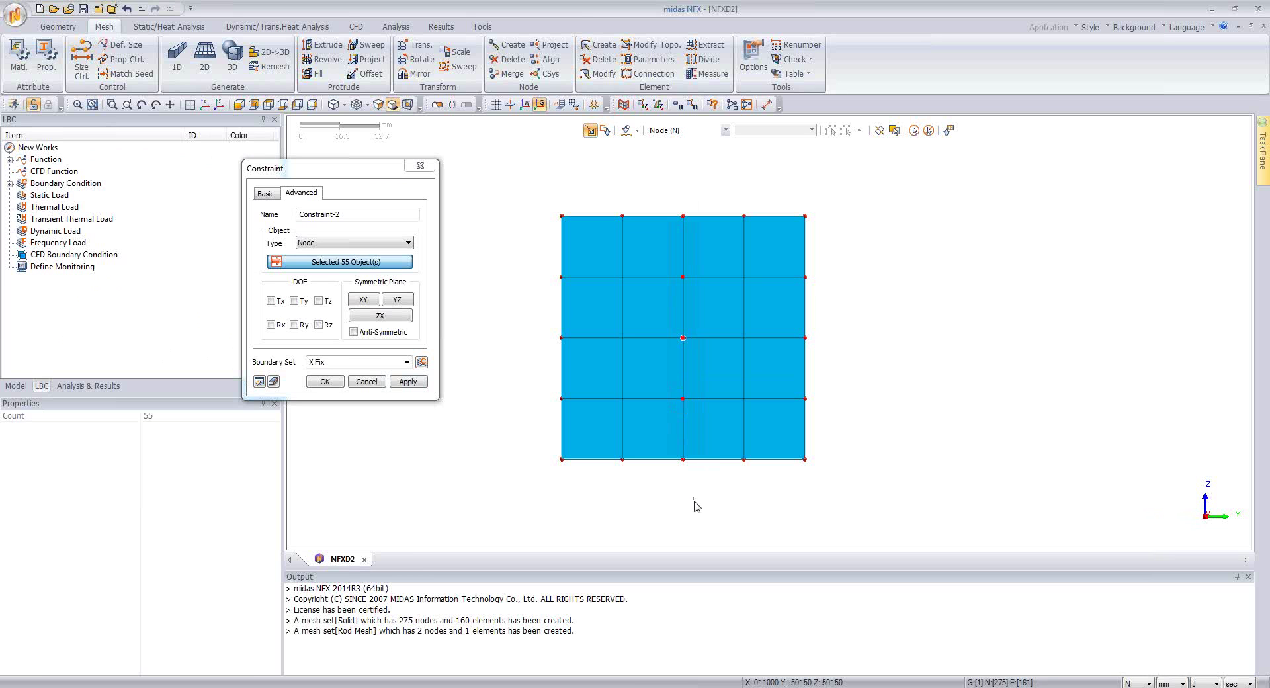
# Restrain Ty on the vertical mid-plane nodes and apply the constraint in a boundary set named Y Constraint.
pyautogui.click(295, 301)
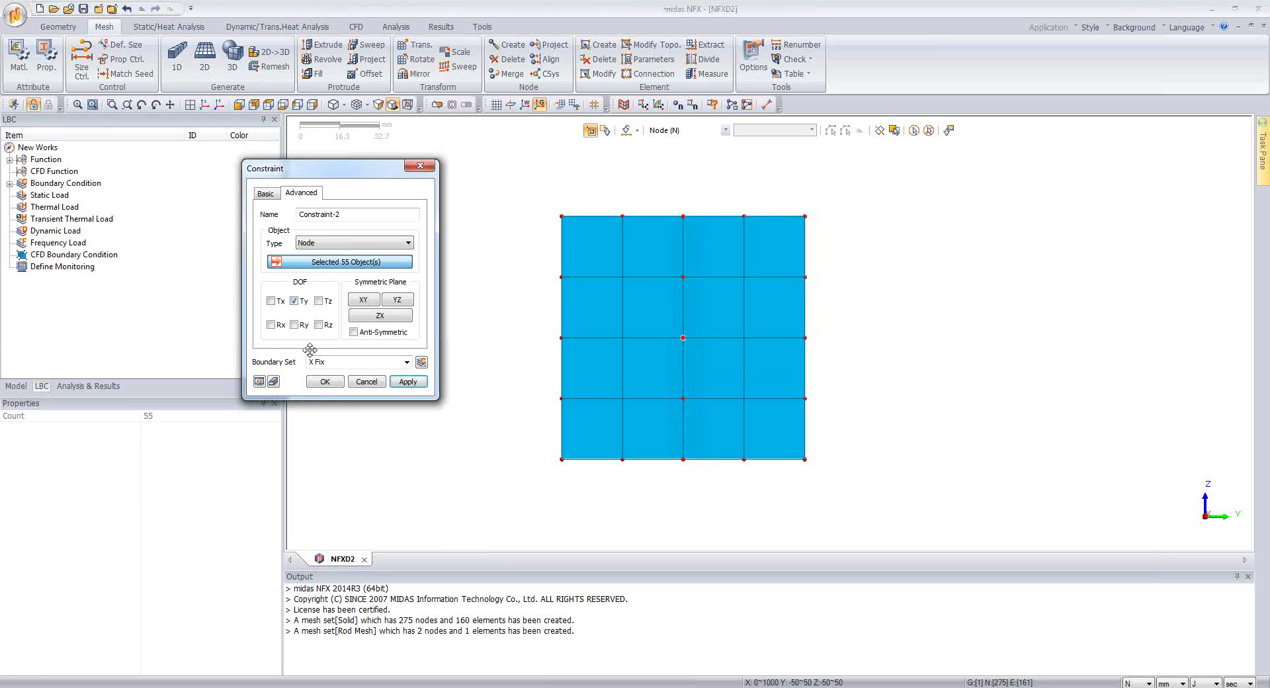
pyautogui.click(318, 362)
pyautogui.write('Y ')
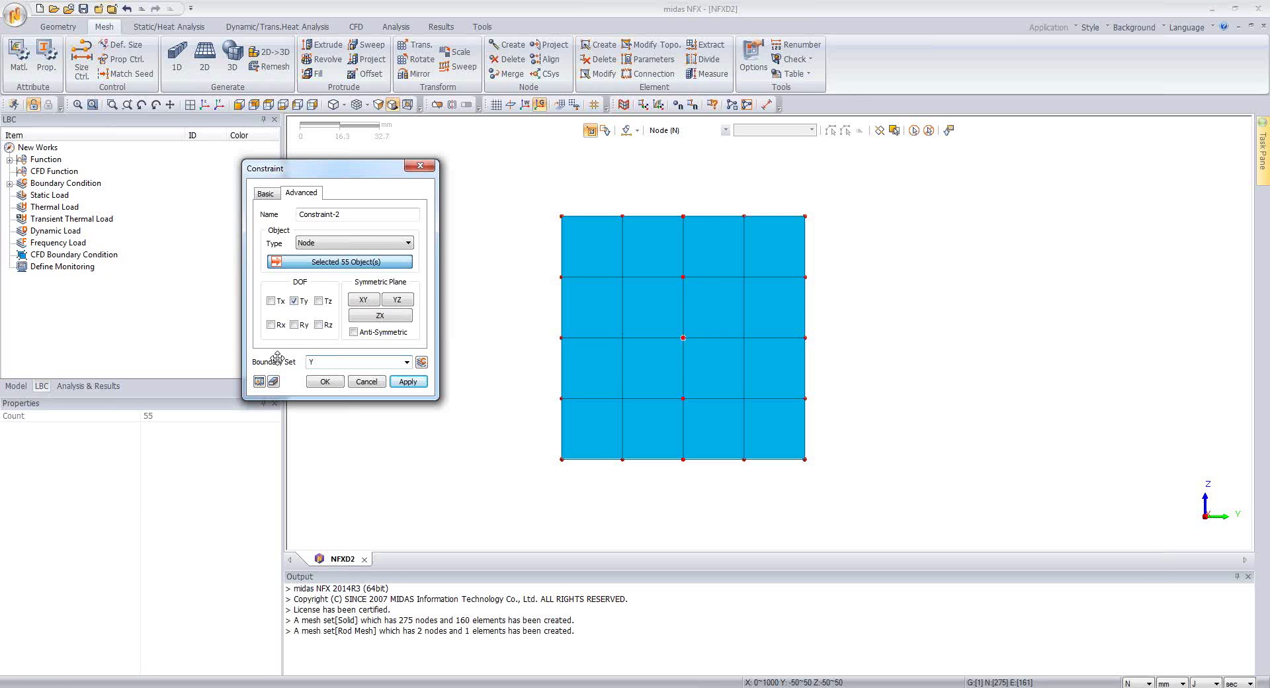
pyautogui.write('S=')
pyautogui.write('Con')
pyautogui.click(425, 384)
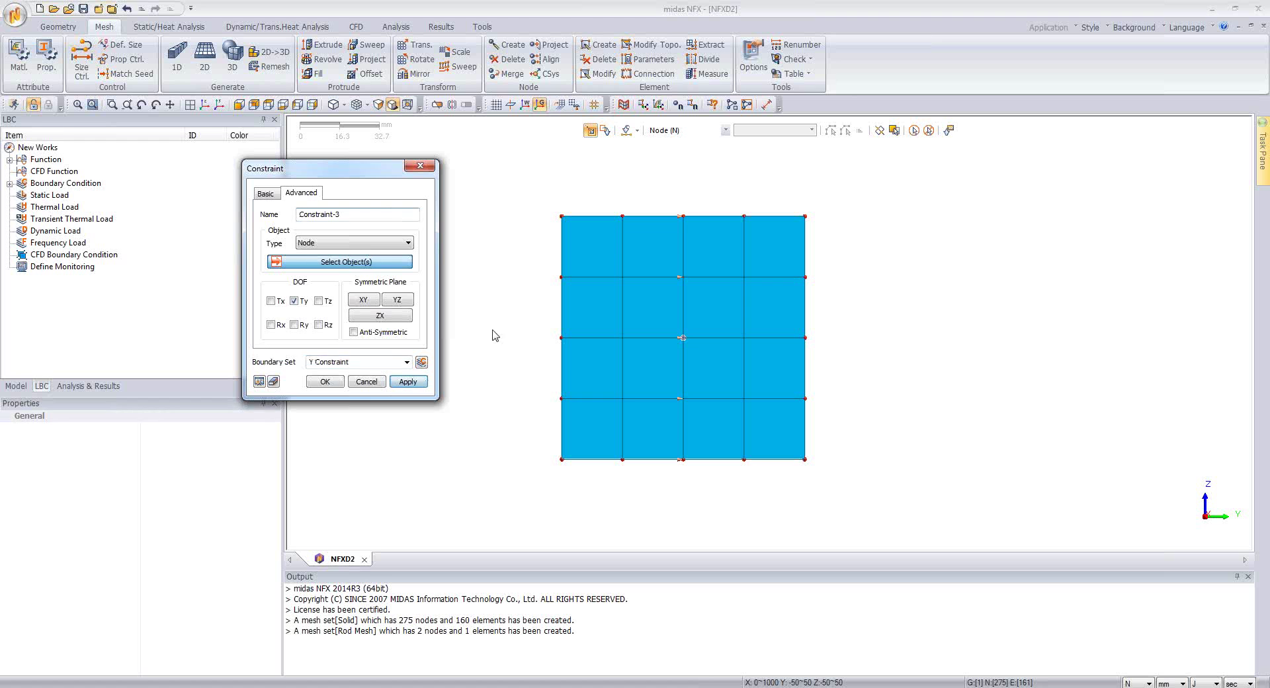
# Restrain only Tz on the nodes of the beam's horizontal mid-plane and apply it in a boundary set named Z Constraint.
pyautogui.click(295, 301)
pyautogui.click(318, 301)
pyautogui.click(314, 358)
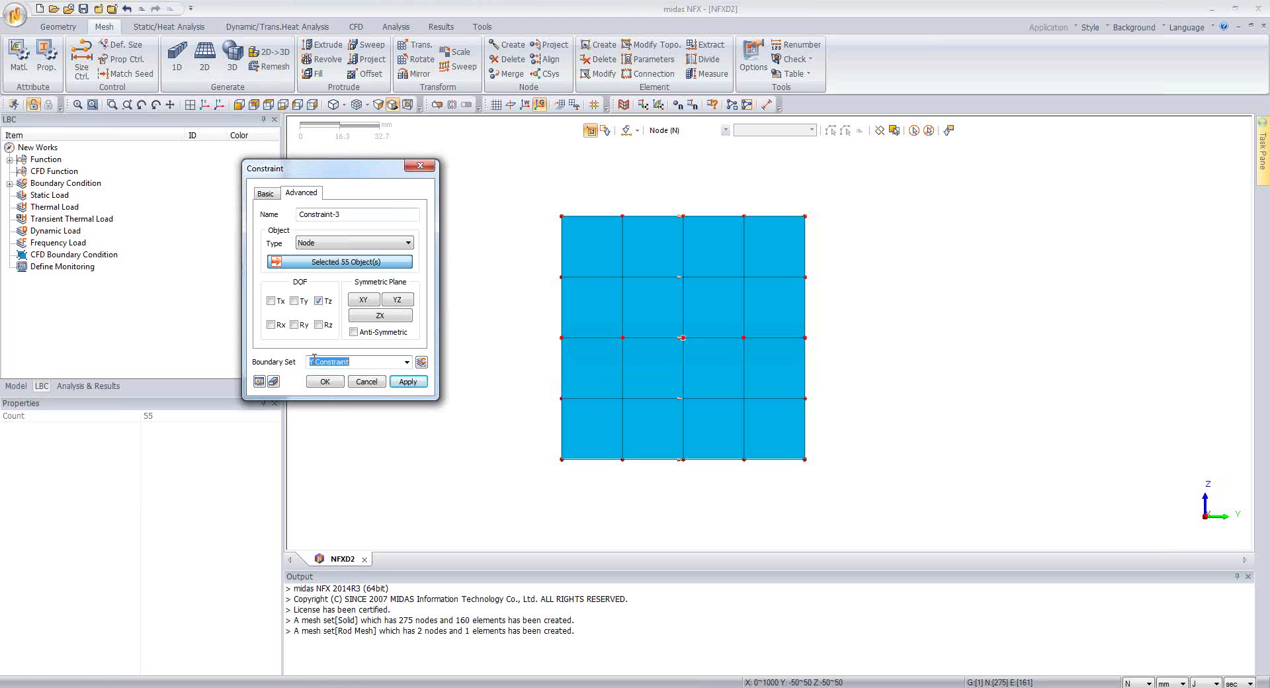
pyautogui.click(311, 362)
pyautogui.click(408, 382)
# Turn to the beam's constrained end face and name the next constraint Rod.
pyautogui.moveTo(664, 348); pyautogui.dragTo(716, 356, button='middle')
pyautogui.scroll(-5, 716, 355)
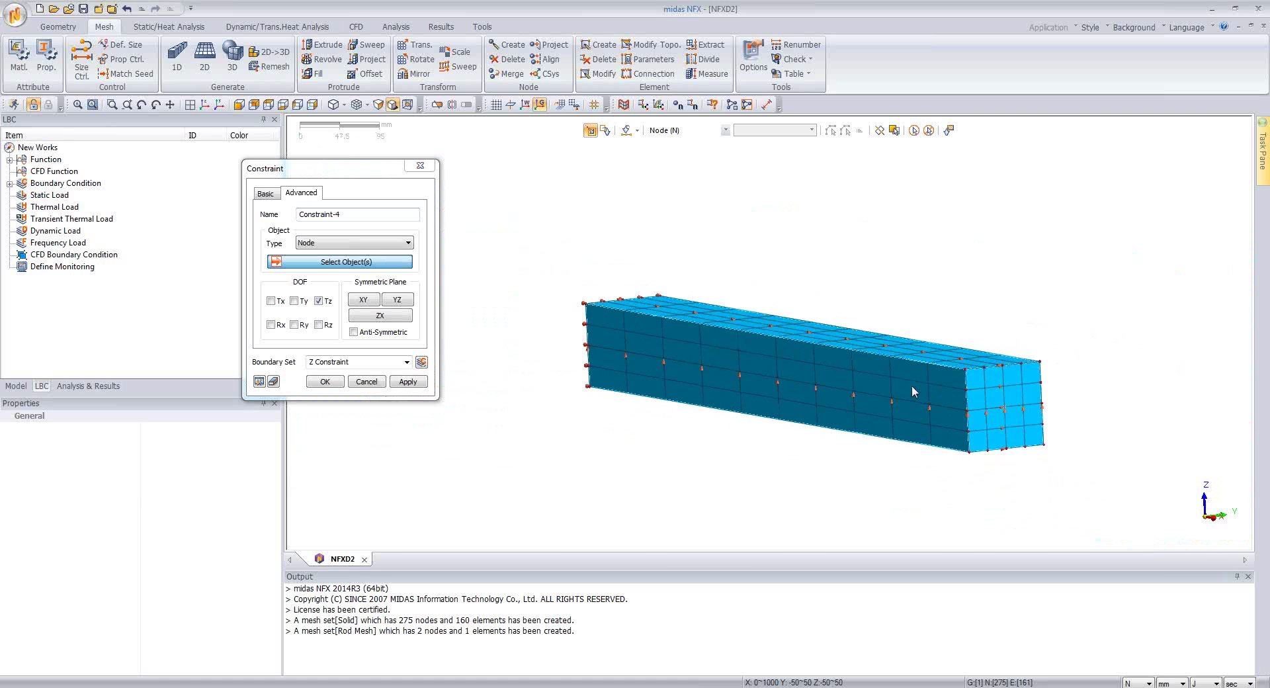
pyautogui.moveTo(981, 389); pyautogui.dragTo(834, 341, button='middle')
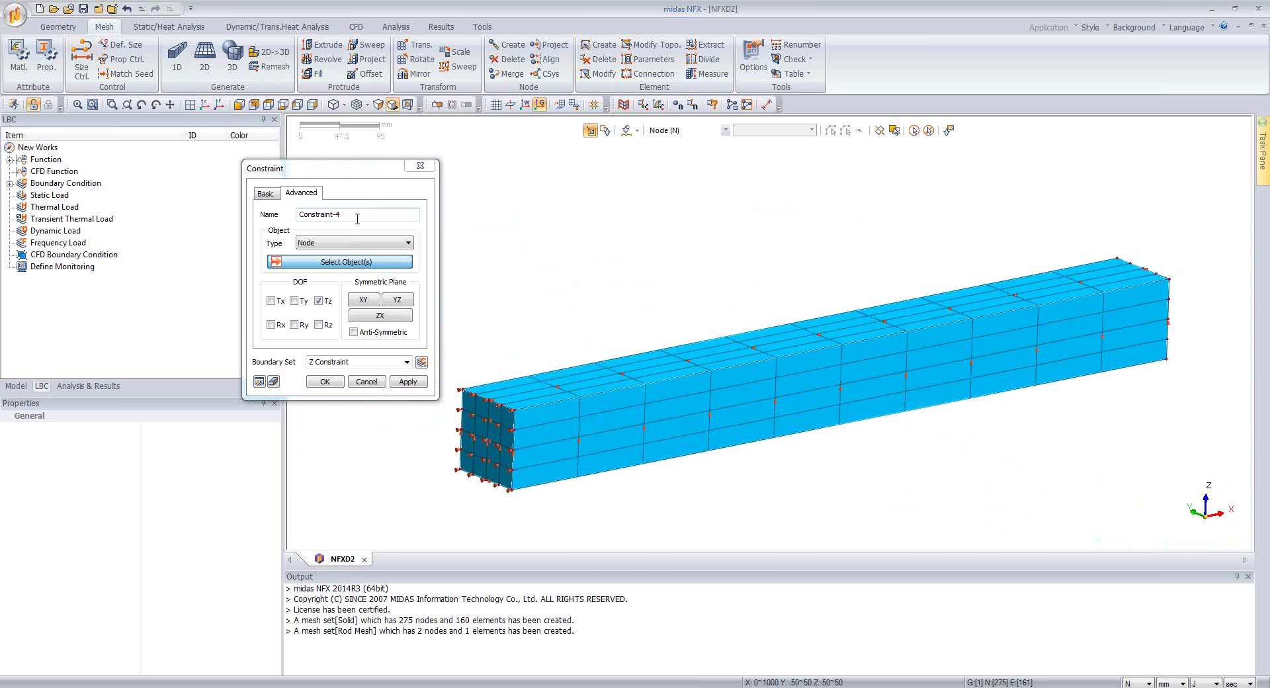
pyautogui.moveTo(350, 220); pyautogui.dragTo(297, 215)
pyautogui.moveTo(358, 169); pyautogui.dragTo(312, 164)
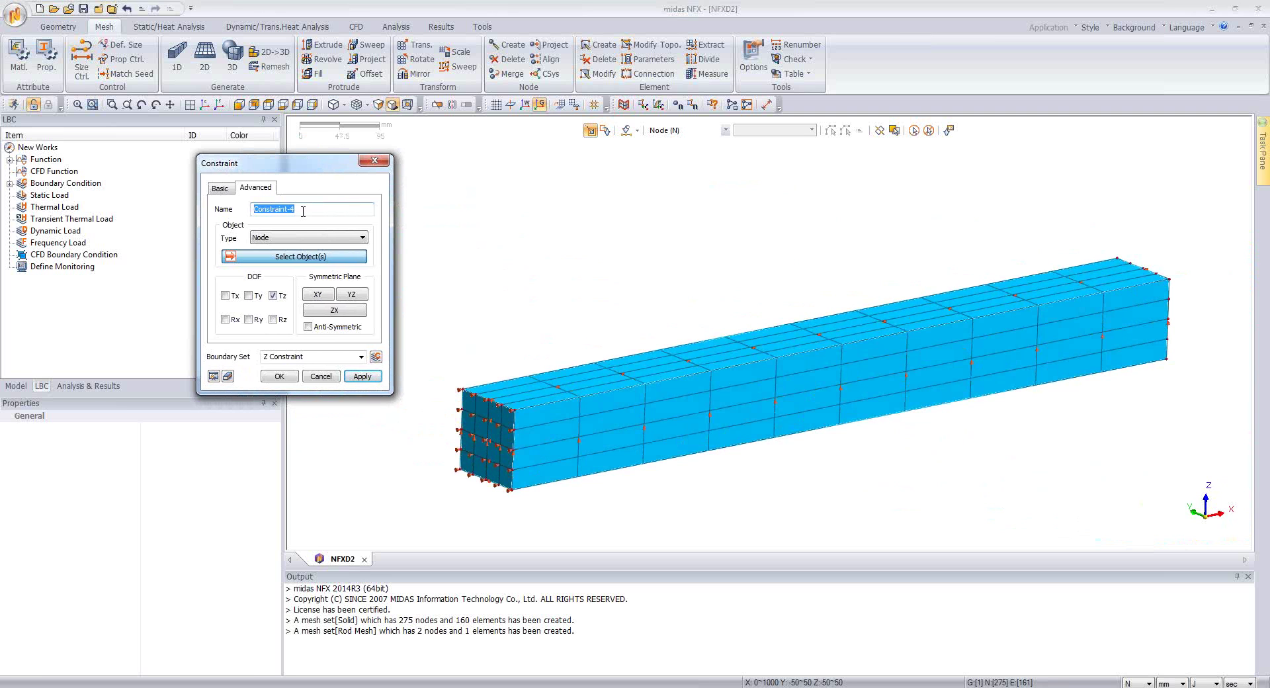
pyautogui.write('Rod')
pyautogui.moveTo(291, 163); pyautogui.dragTo(288, 212)
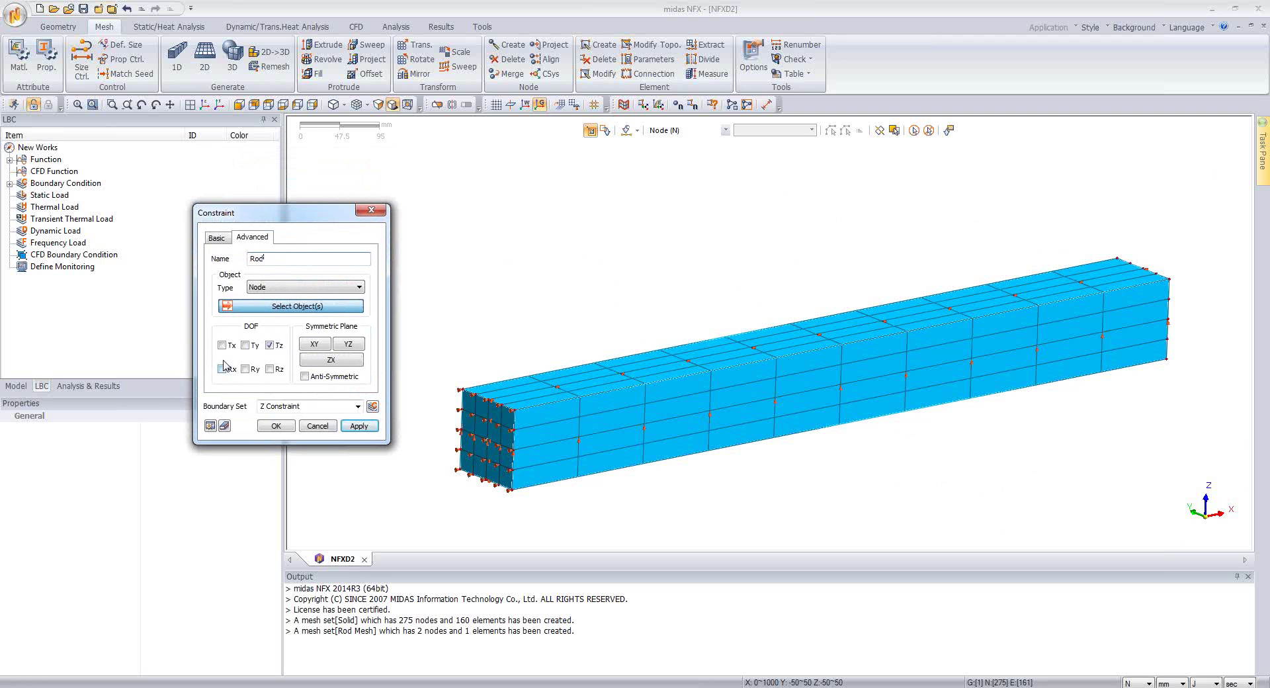
# Restrain all six degrees of freedom and select the rod's node at the centre of the X = 0 end face.
pyautogui.click(222, 346)
pyautogui.click(246, 346)
pyautogui.click(270, 369)
pyautogui.click(245, 369)
pyautogui.click(223, 369)
pyautogui.moveTo(299, 215); pyautogui.dragTo(291, 219)
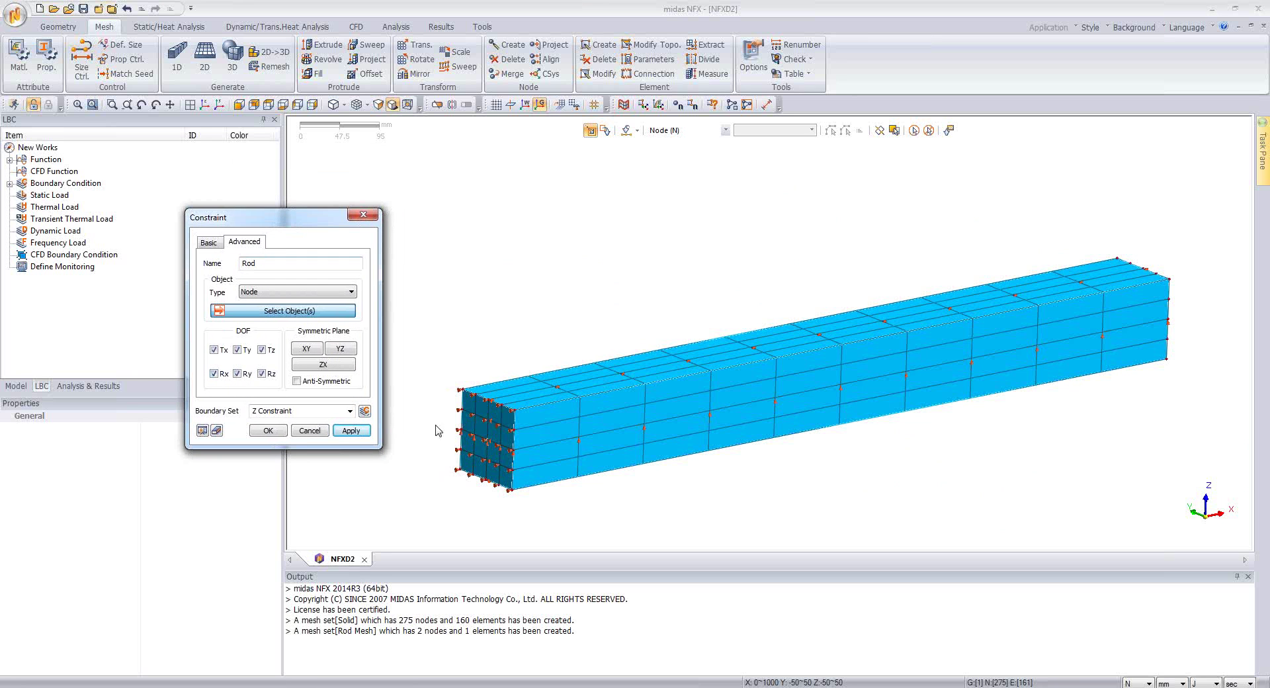
pyautogui.click(486, 442)
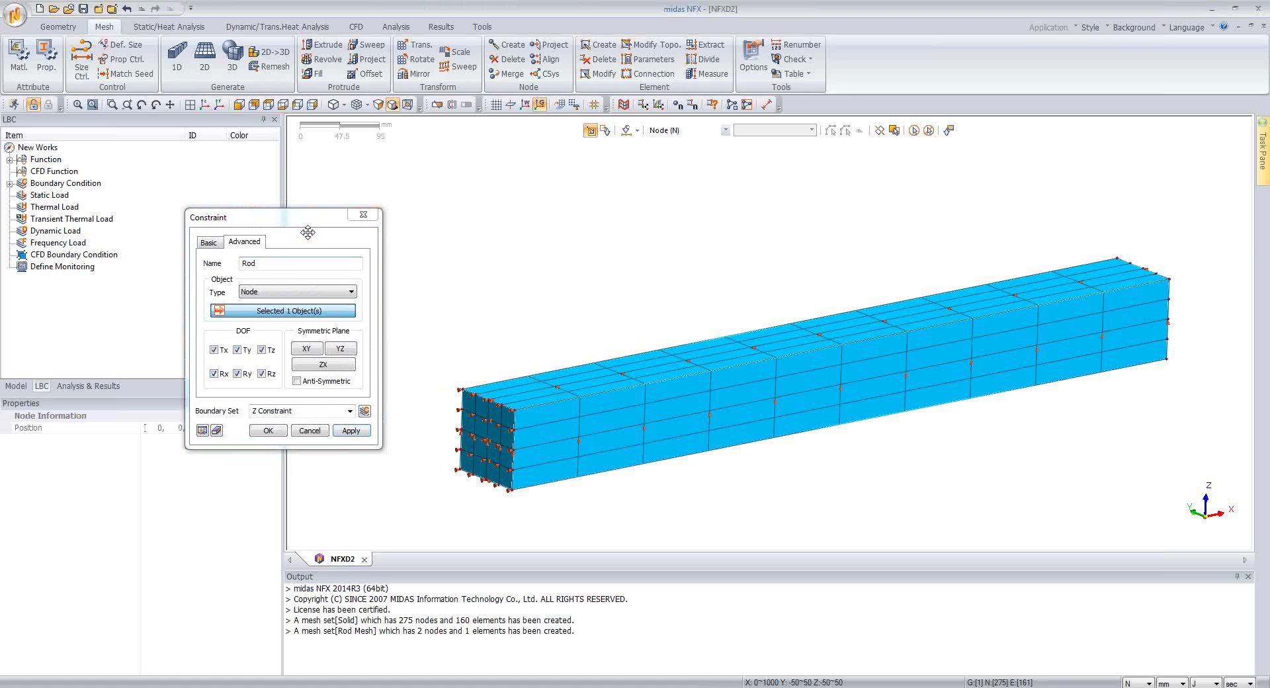
# Assign the rod node constraint to a boundary set named Rod and create it.
pyautogui.moveTo(303, 222); pyautogui.dragTo(316, 164)
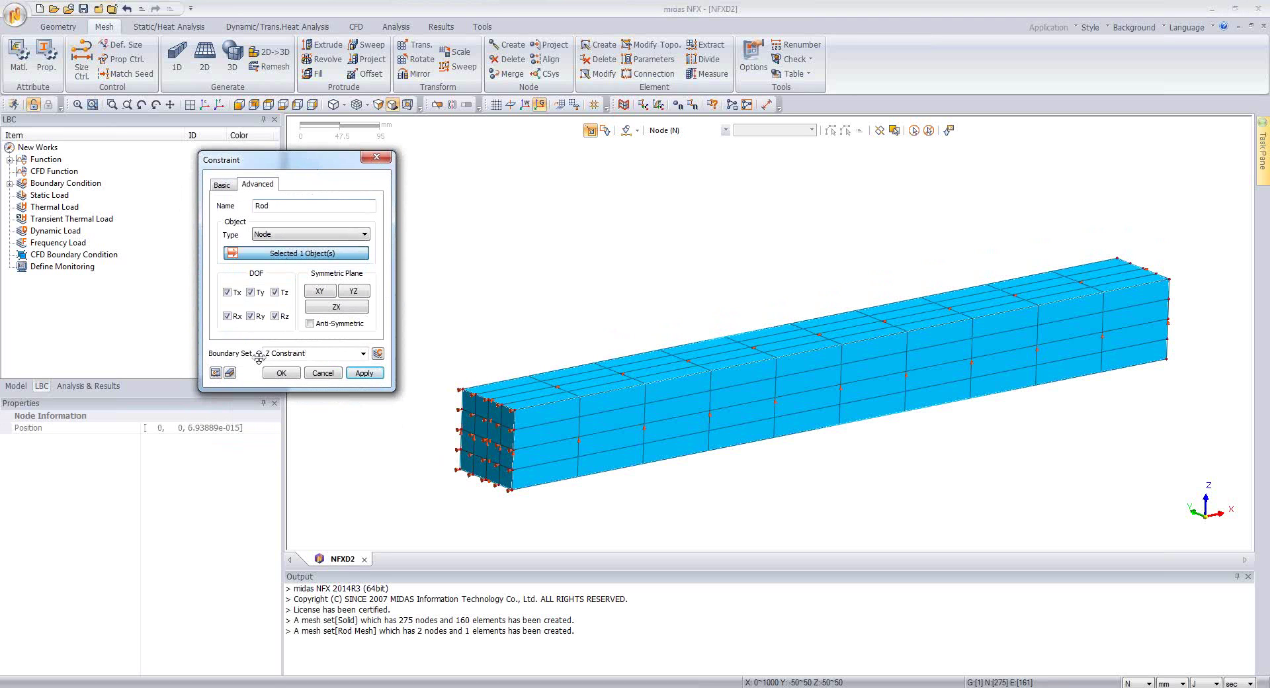
pyautogui.moveTo(310, 354); pyautogui.dragTo(229, 357)
pyautogui.doubleClick(269, 354)
pyautogui.write('Rod')
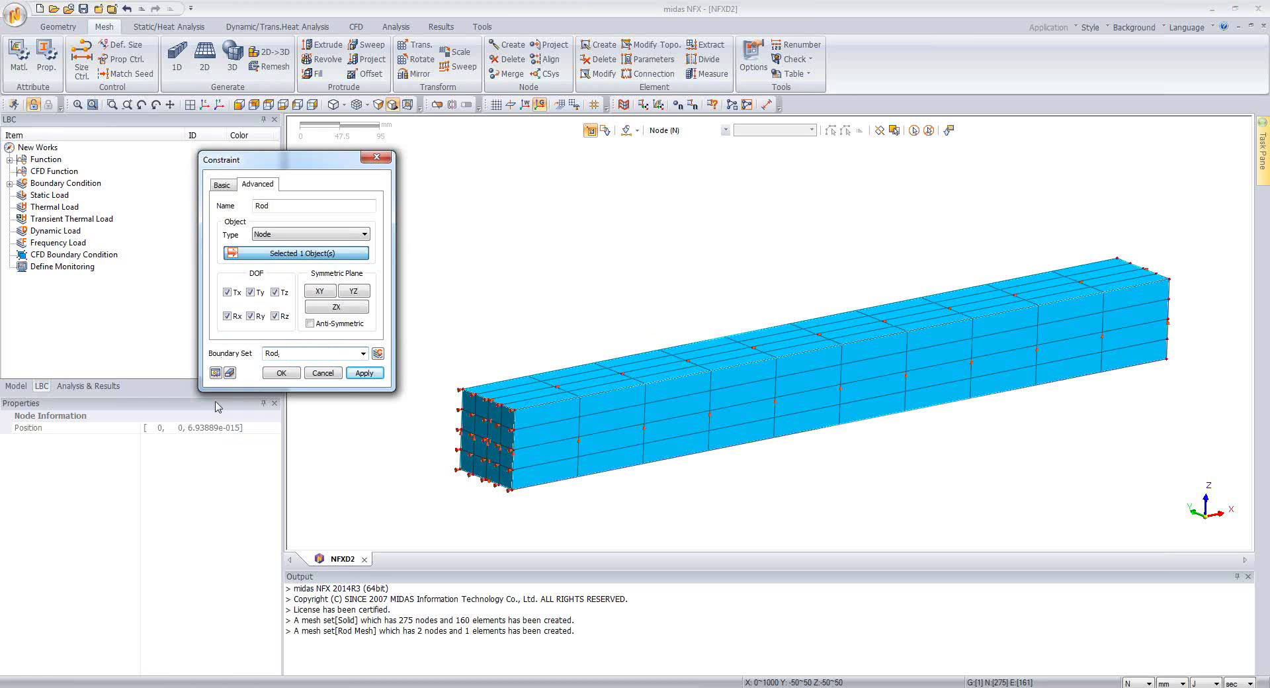
pyautogui.click(282, 374)
# Begin defining a new time function among the analysis functions.
pyautogui.scroll(-1, 536, 458)
pyautogui.moveTo(899, 438); pyautogui.dragTo(664, 326, button='middle')
pyautogui.moveTo(912, 405)
pyautogui.mouseDown(button='middle')
pyautogui.moveTo(860, 405)
pyautogui.moveTo(923, 414)
pyautogui.mouseUp(button='middle')
pyautogui.moveTo(681, 309); pyautogui.dragTo(652, 304, button='middle')
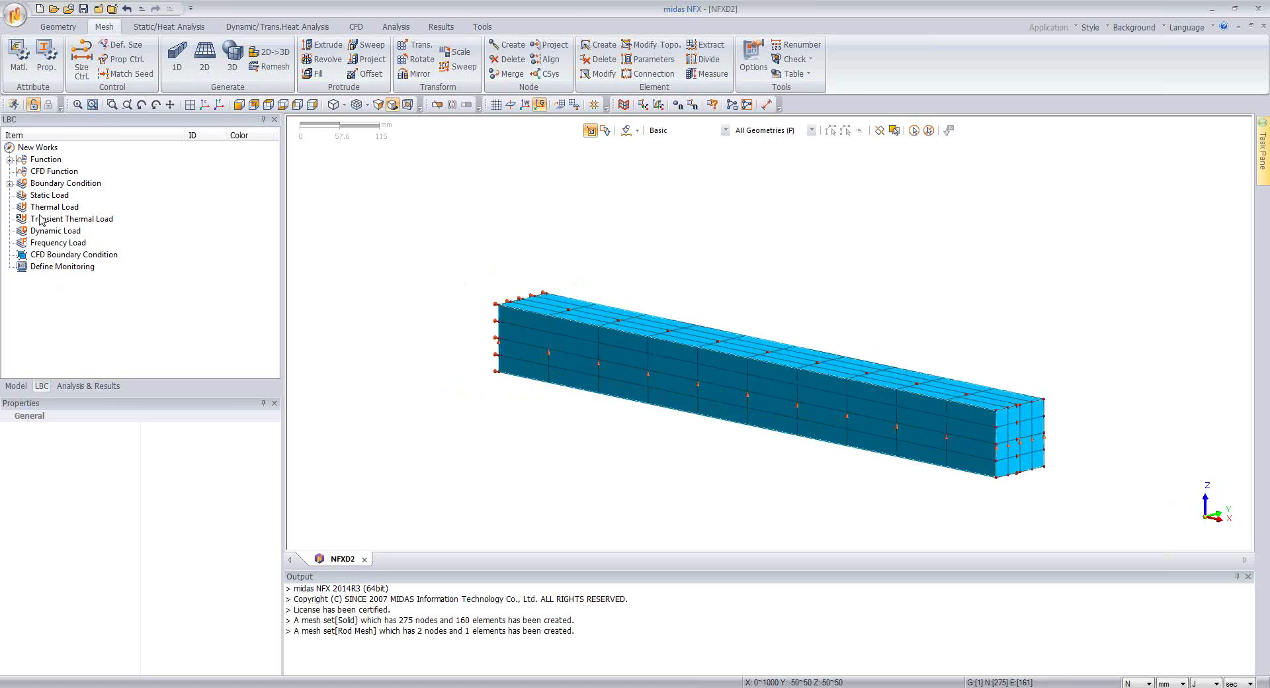
pyautogui.click(9, 160)
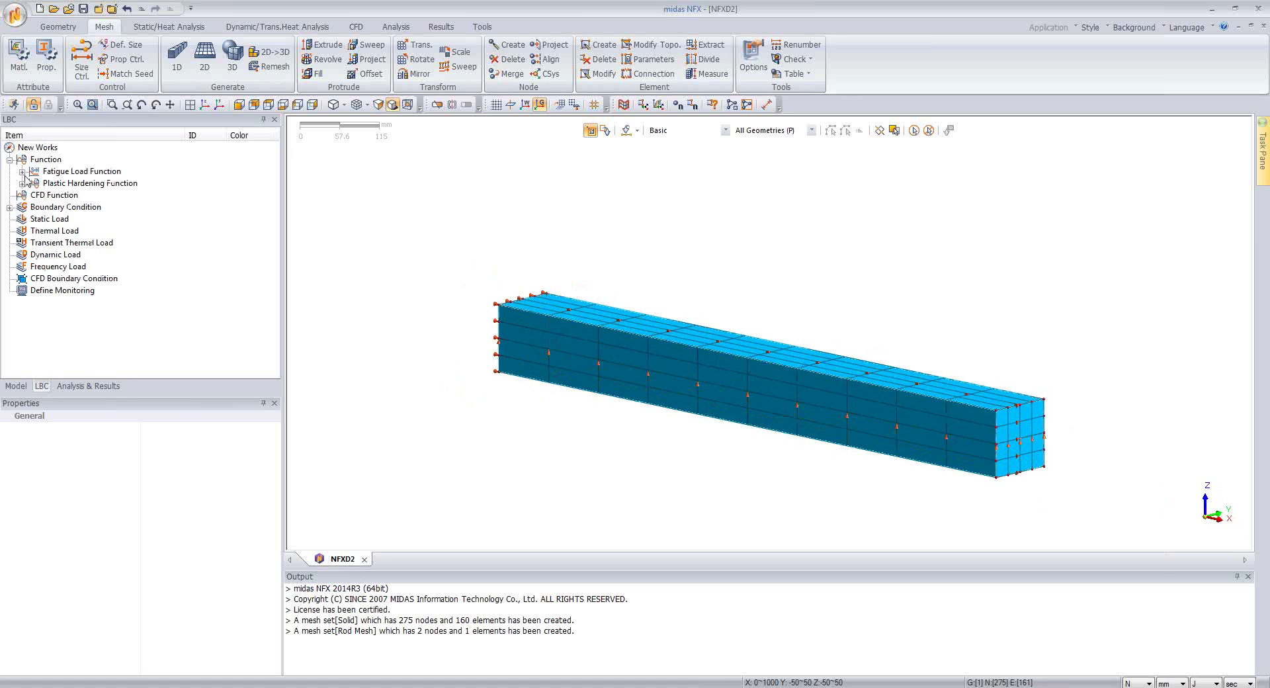
pyautogui.click(22, 183)
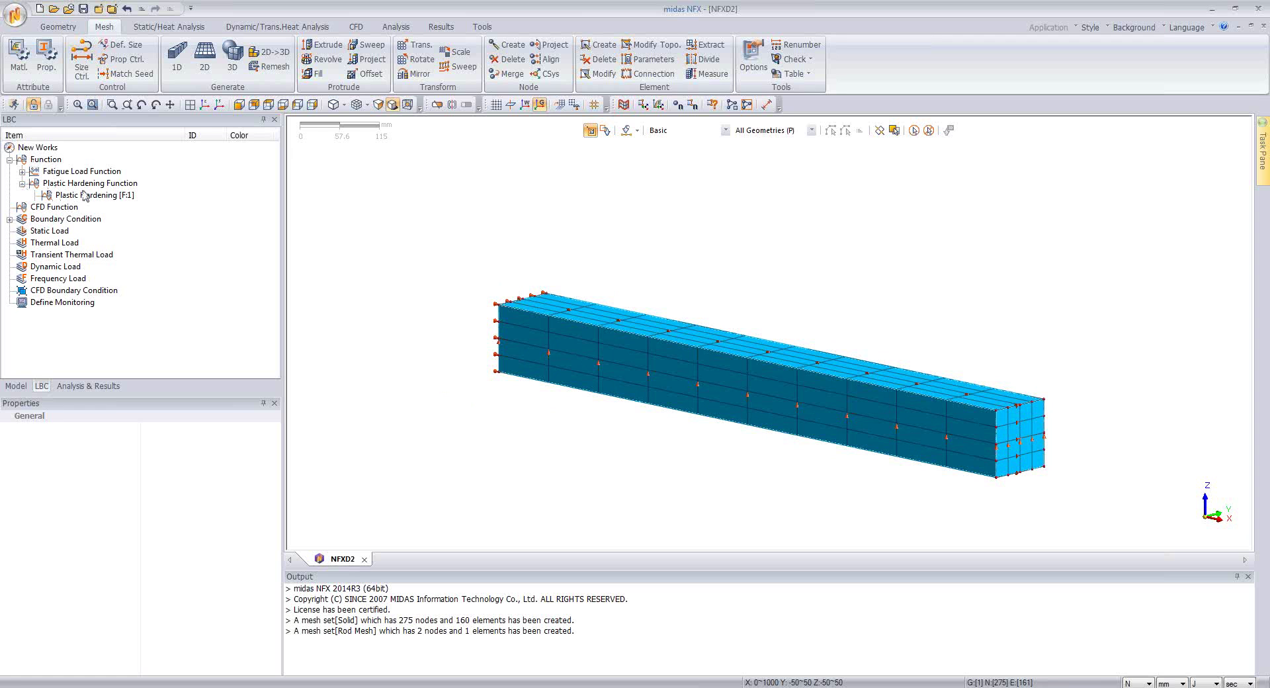
pyautogui.rightClick(55, 160)
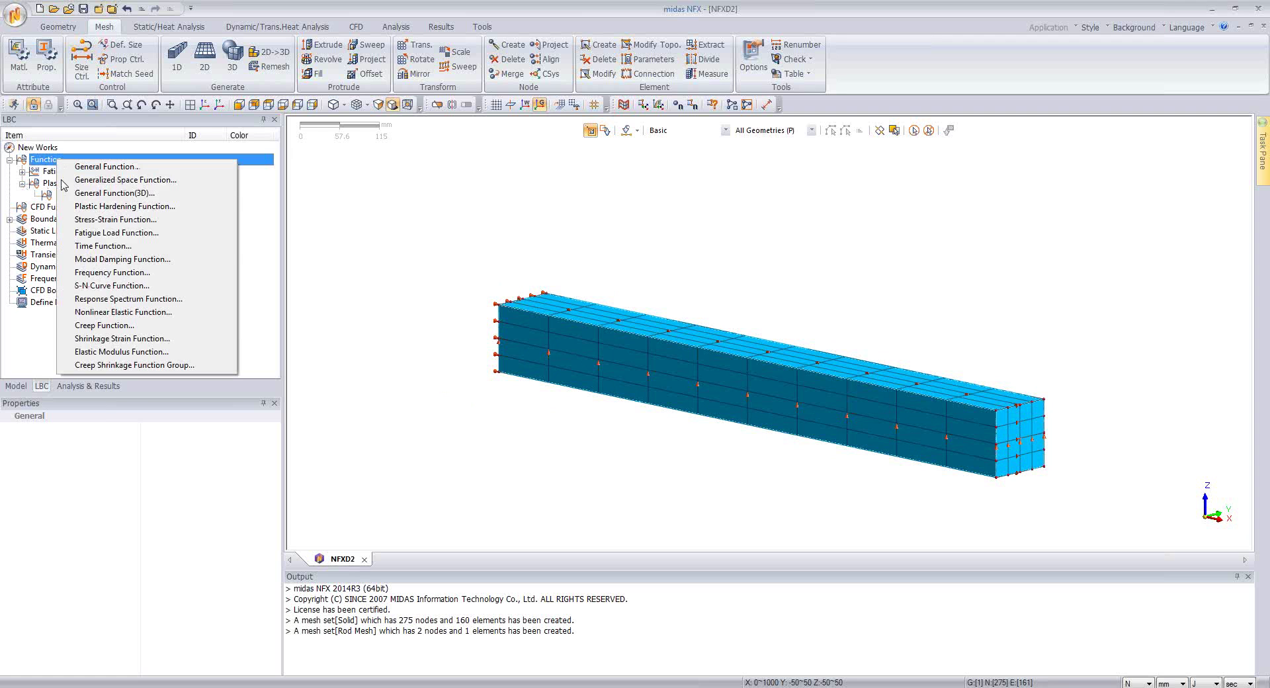
pyautogui.click(104, 246)
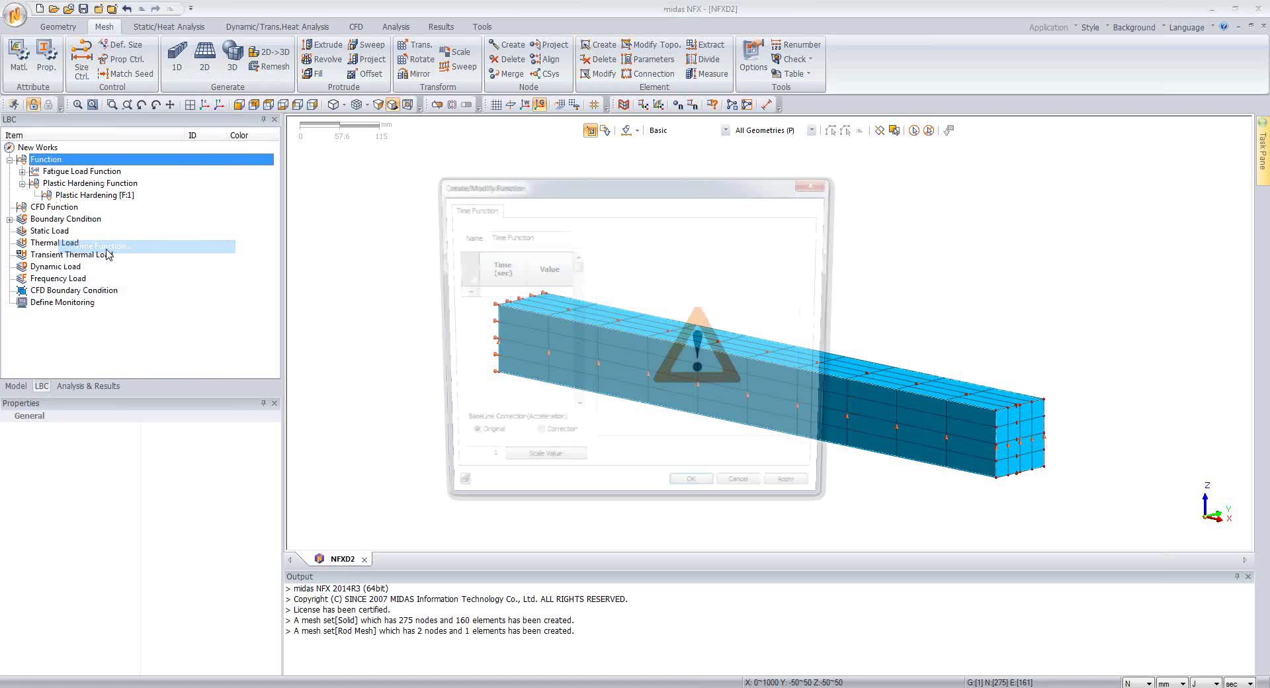
pyautogui.moveTo(252, 229); pyautogui.dragTo(237, 181)
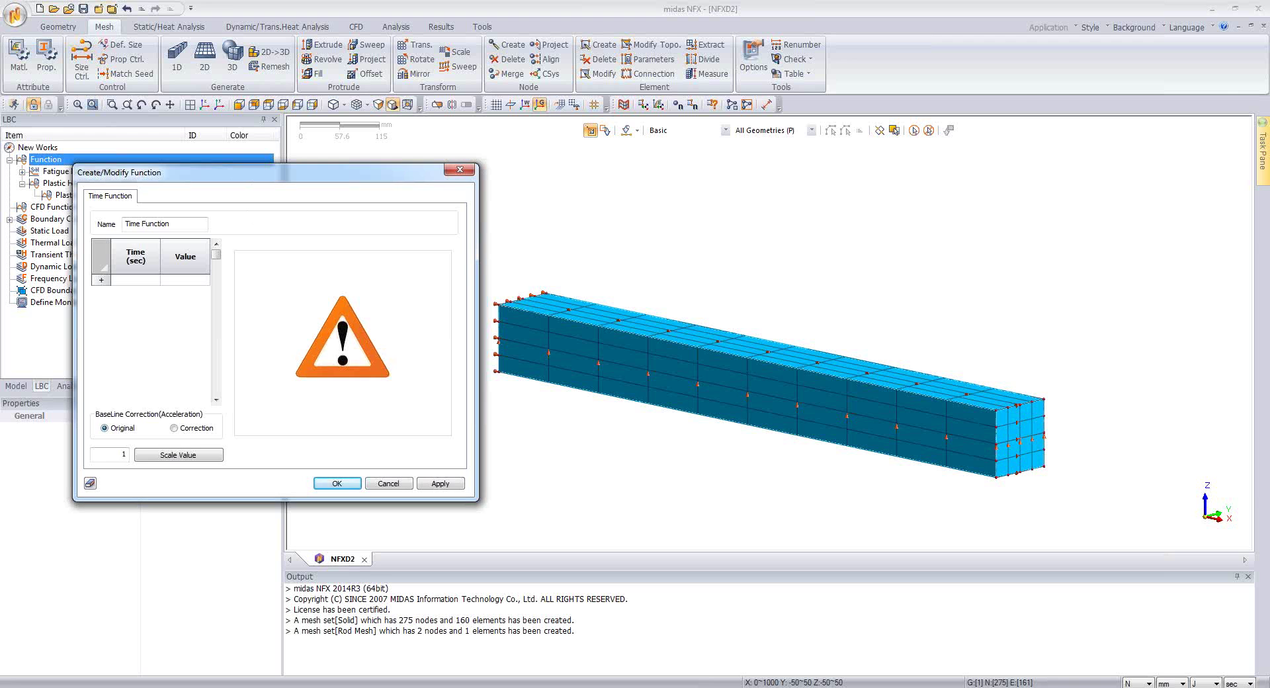
# Switch to Excel and copy the time and amplitude data in J1:K1501 of the Constant Amplitude sheet.
pyautogui.hotkey('alt', 'Tab')
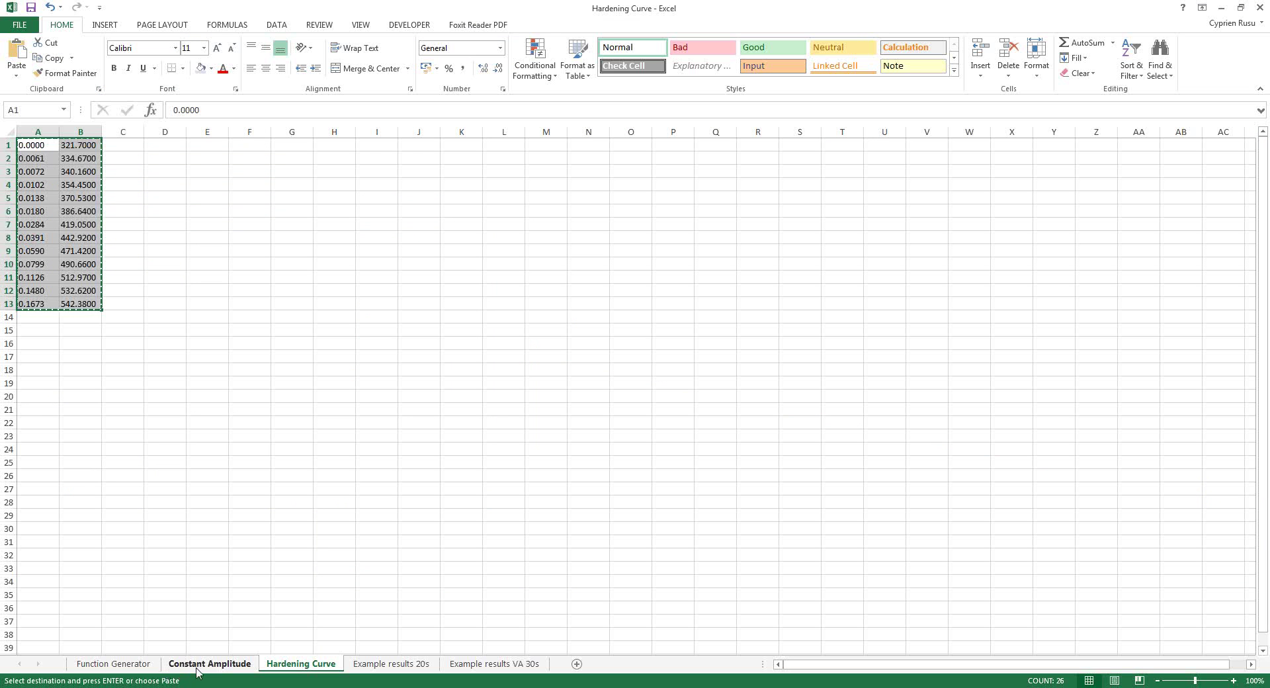
pyautogui.click(209, 664)
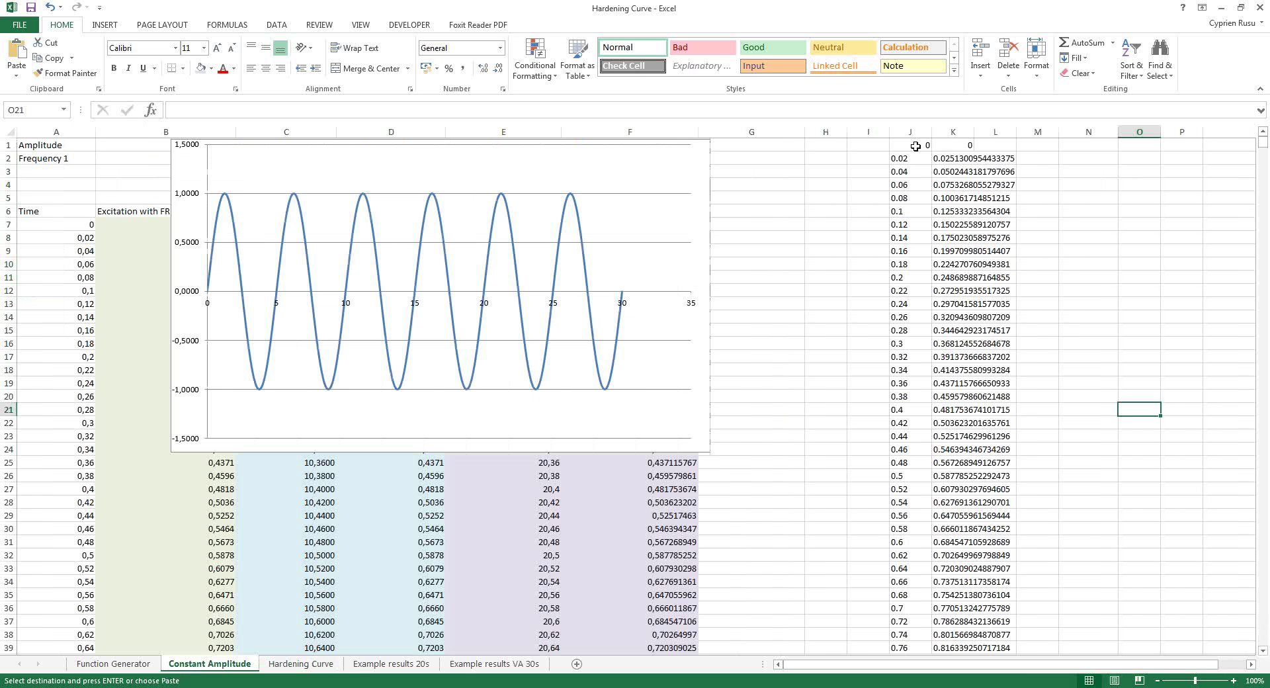
pyautogui.moveTo(915, 146); pyautogui.dragTo(949, 452)
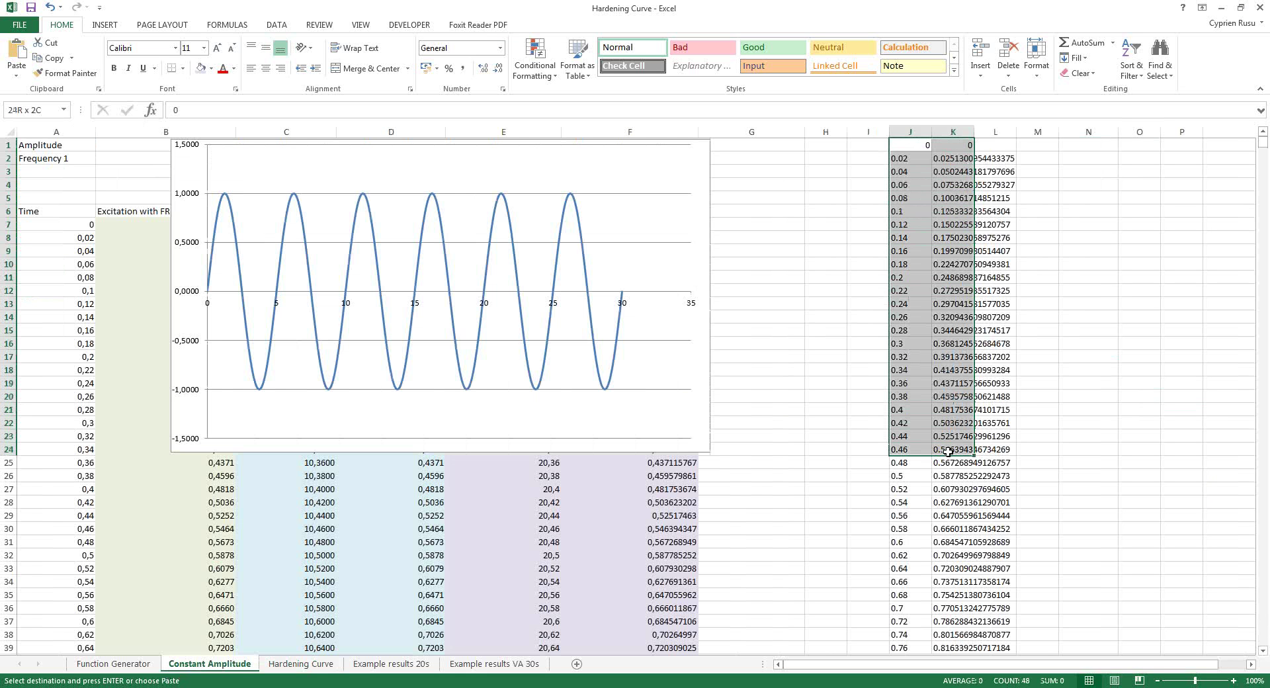
pyautogui.moveTo(949, 452); pyautogui.dragTo(964, 625)
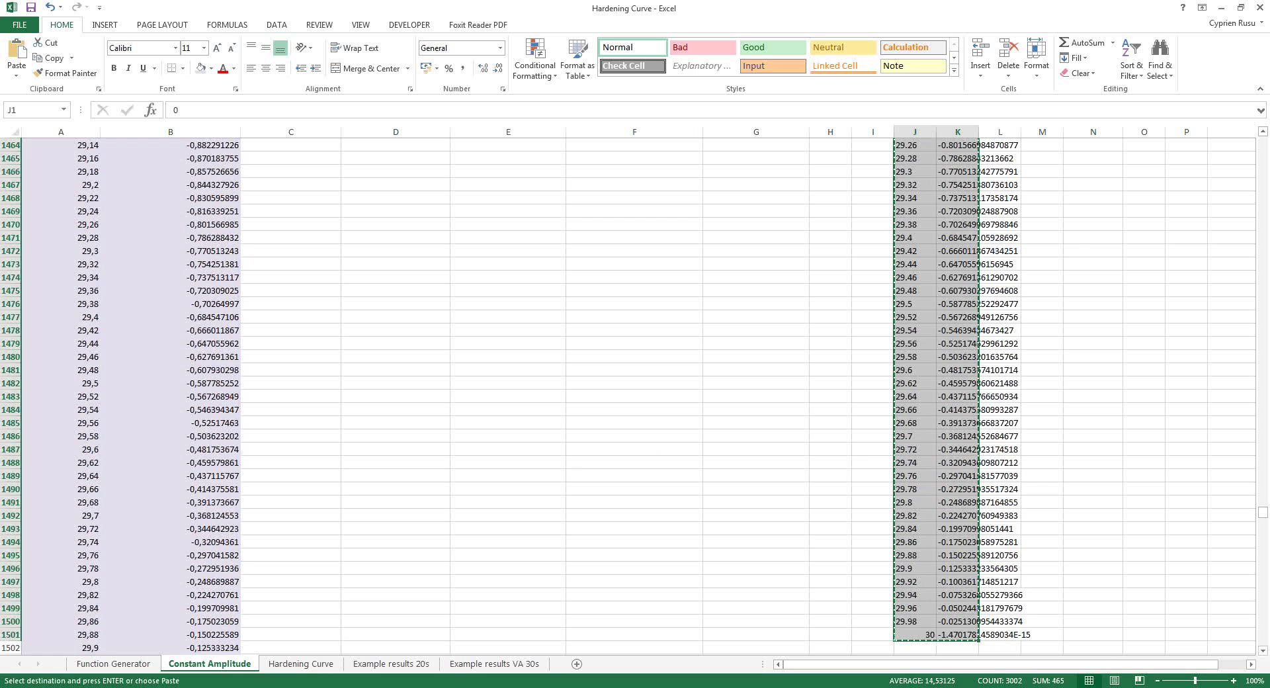
# Return to midas NFX, paste the copied data into the time function, and create it as Time Function 20s.
pyautogui.click(371, 687)
pyautogui.hotkey('ctrl', 'v')
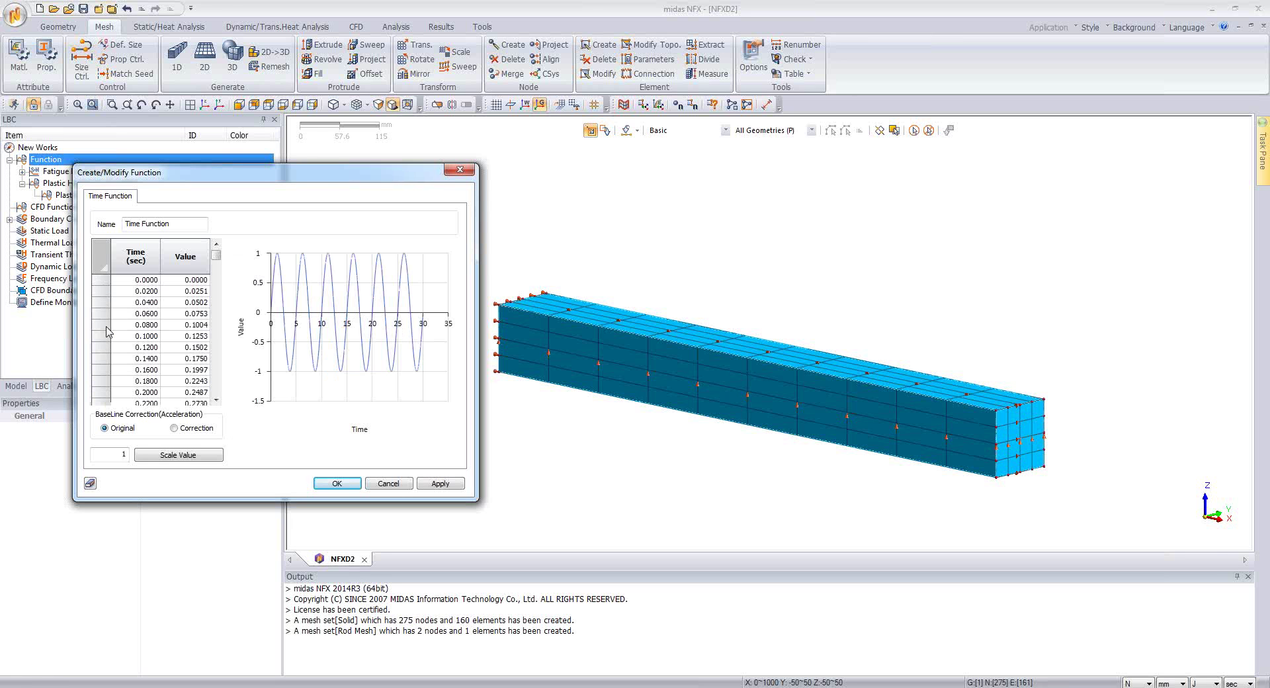
pyautogui.moveTo(169, 226); pyautogui.dragTo(171, 228)
pyautogui.click(351, 485)
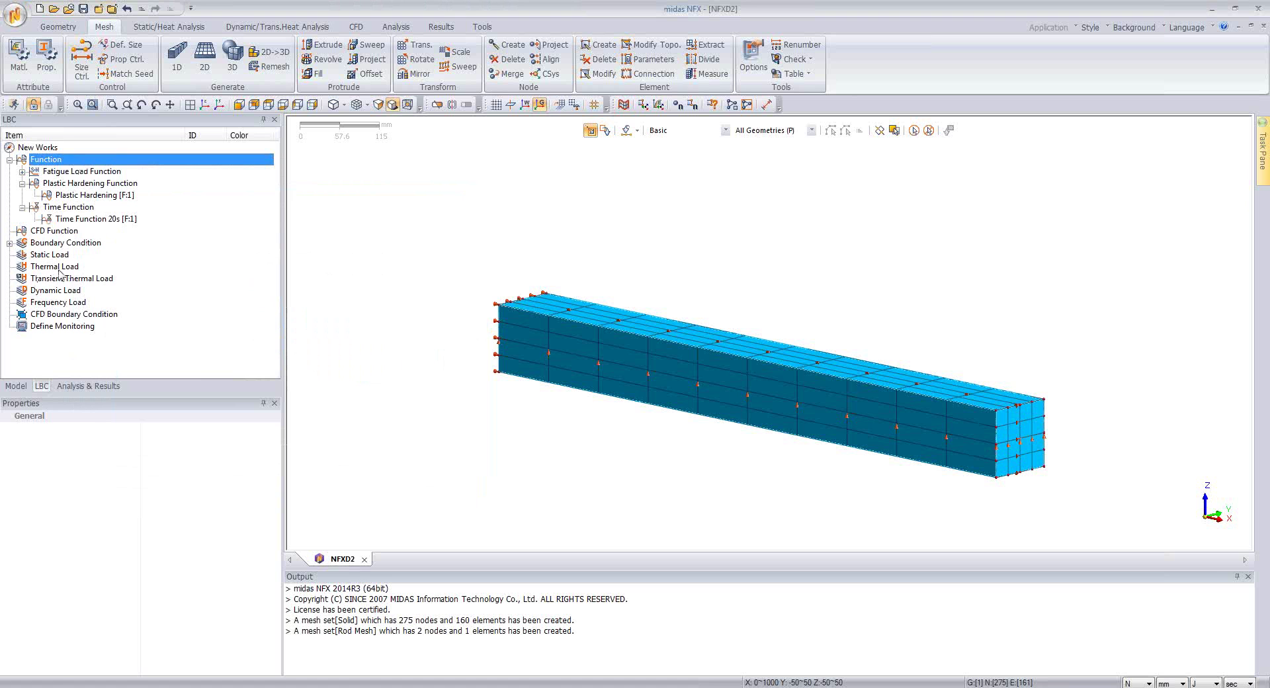
# Start a static nodal temperature load, hide the Solid mesh set, and select both end nodes of the rod.
pyautogui.rightClick(39, 256)
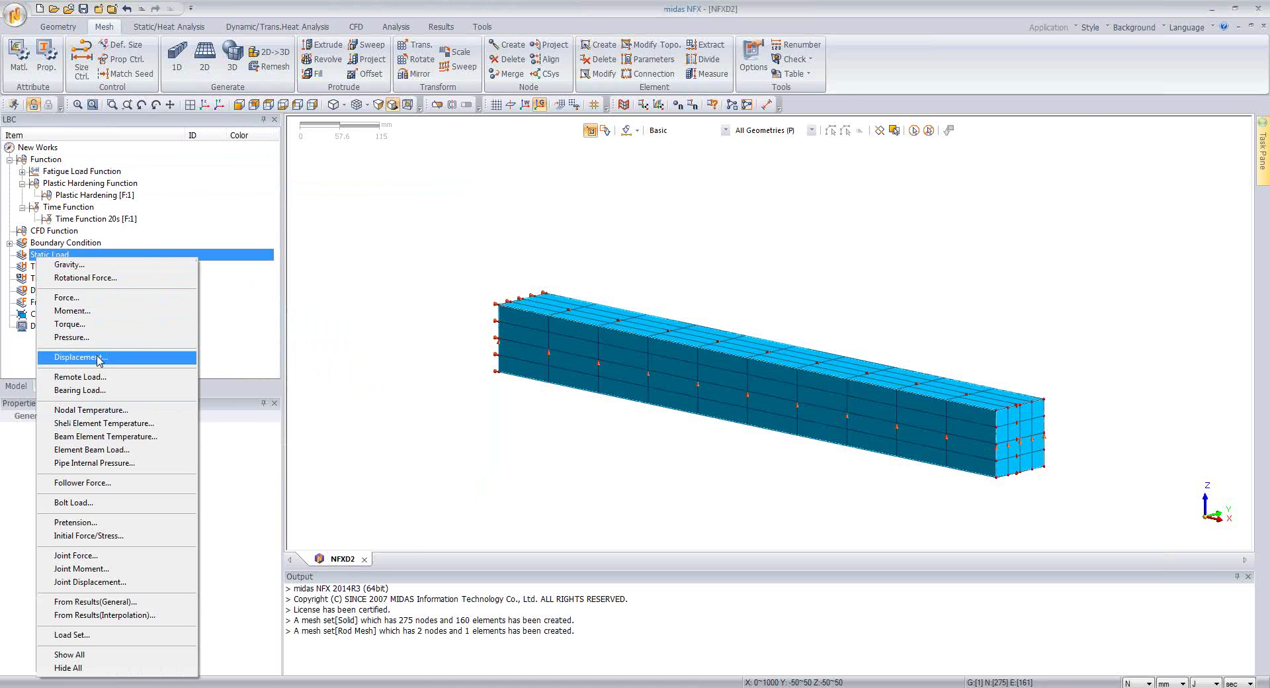
pyautogui.click(111, 411)
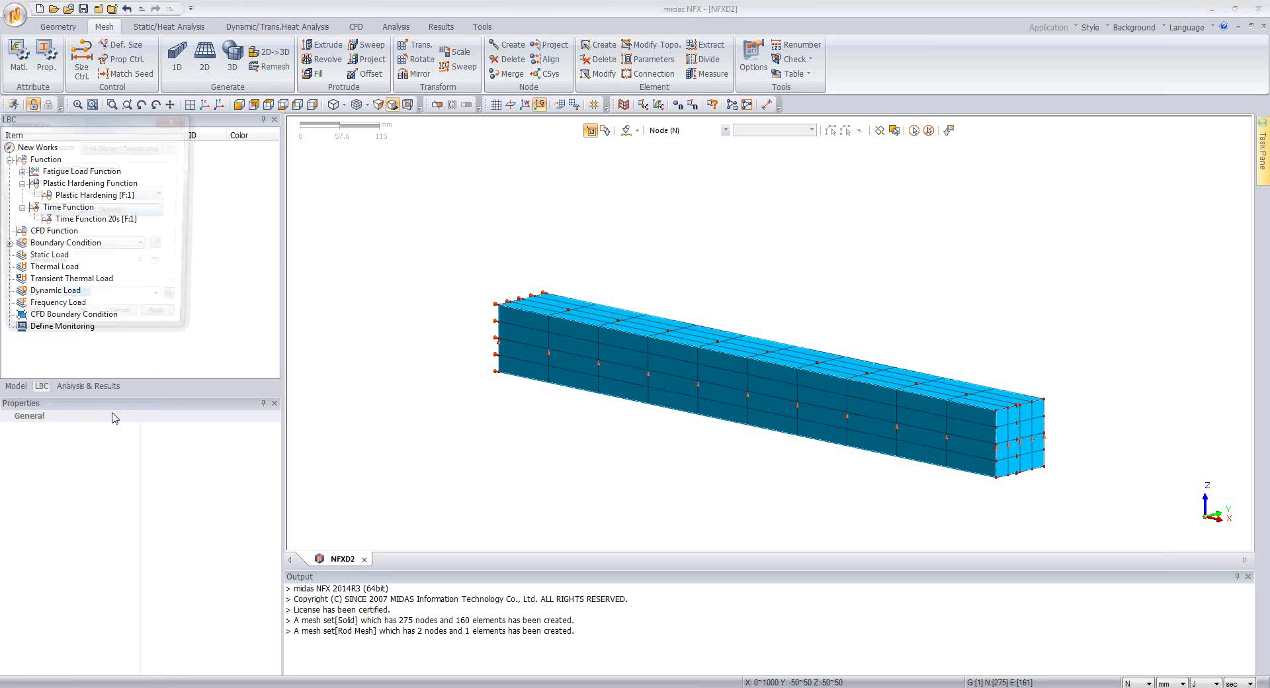
pyautogui.moveTo(84, 124); pyautogui.dragTo(323, 141)
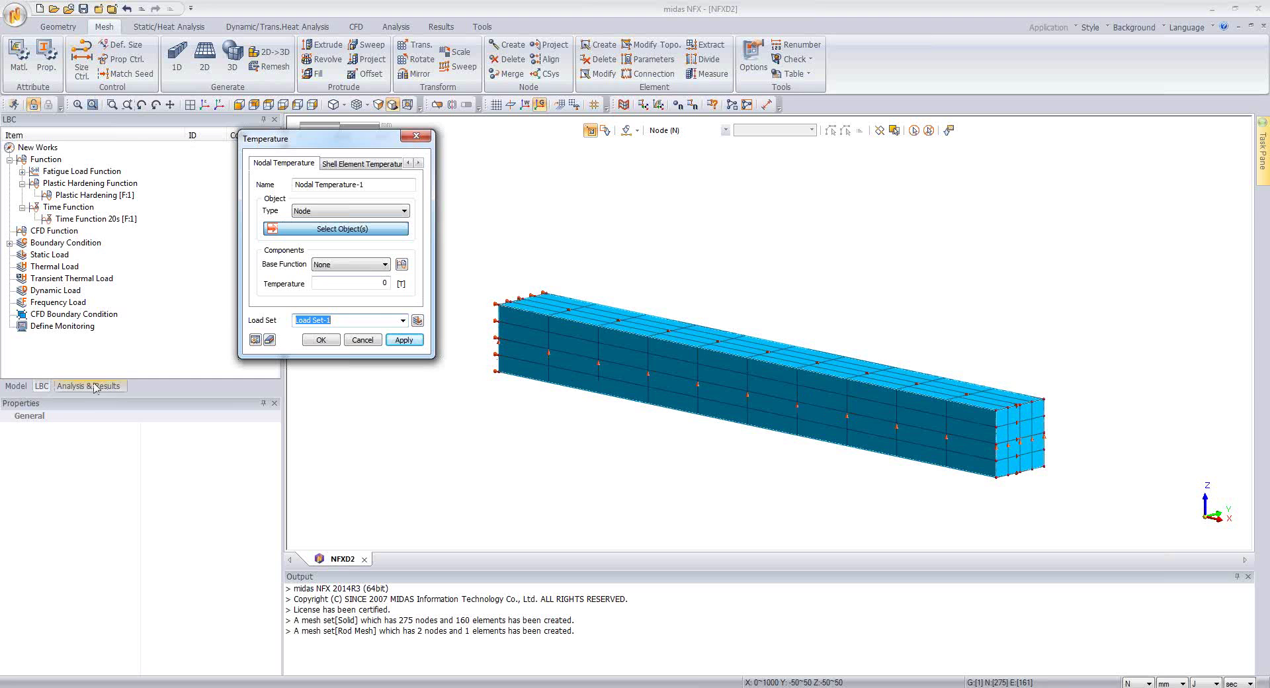
pyautogui.click(16, 385)
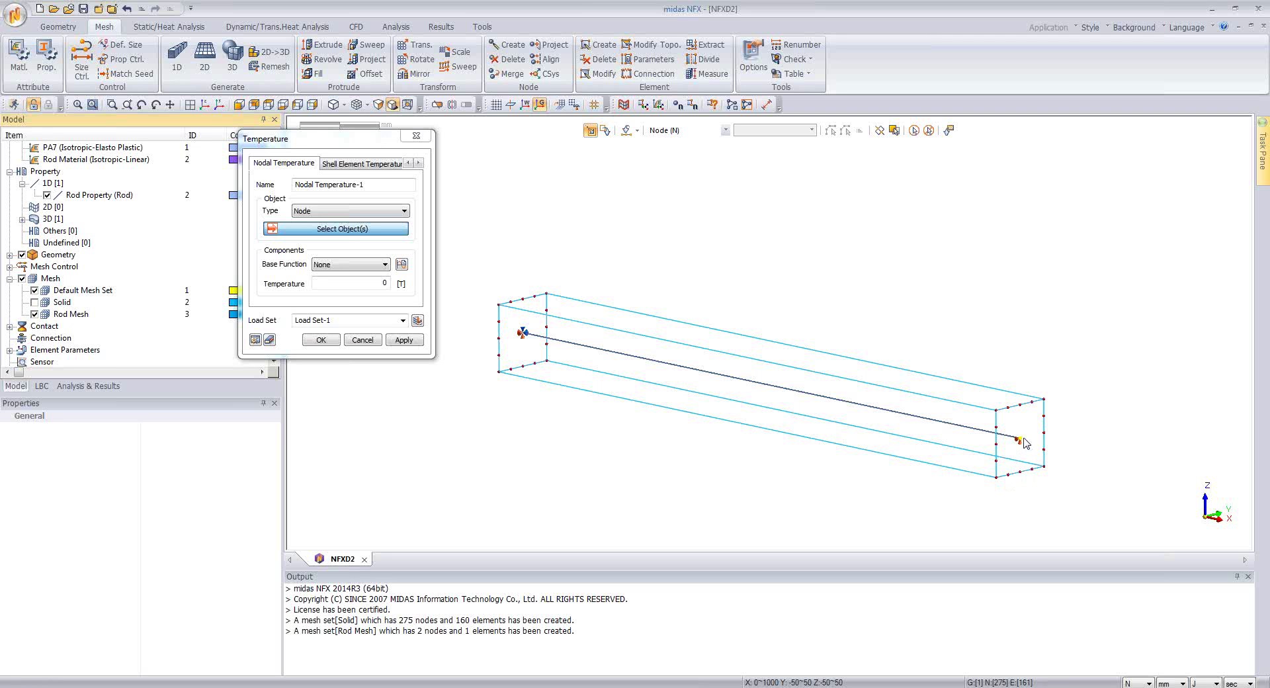
pyautogui.click(1022, 440)
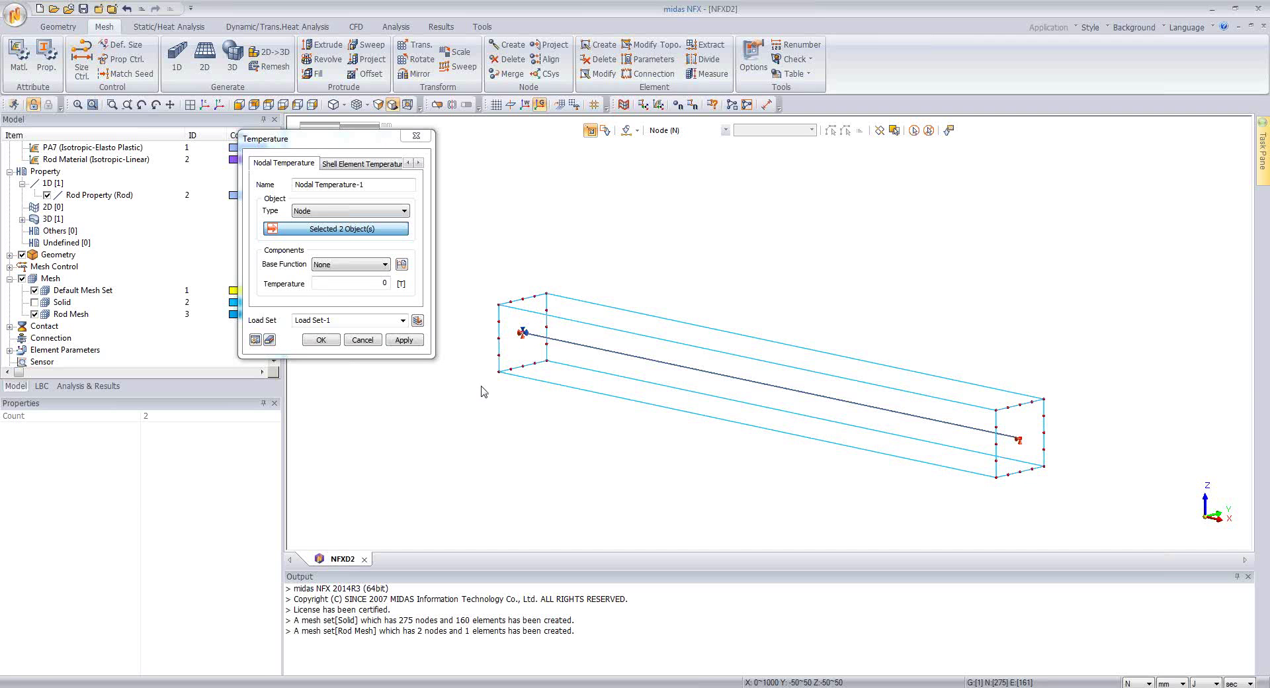
# Set the nodal temperature to 0.01 and create the load in a load set named Temperature1.
pyautogui.click(392, 283)
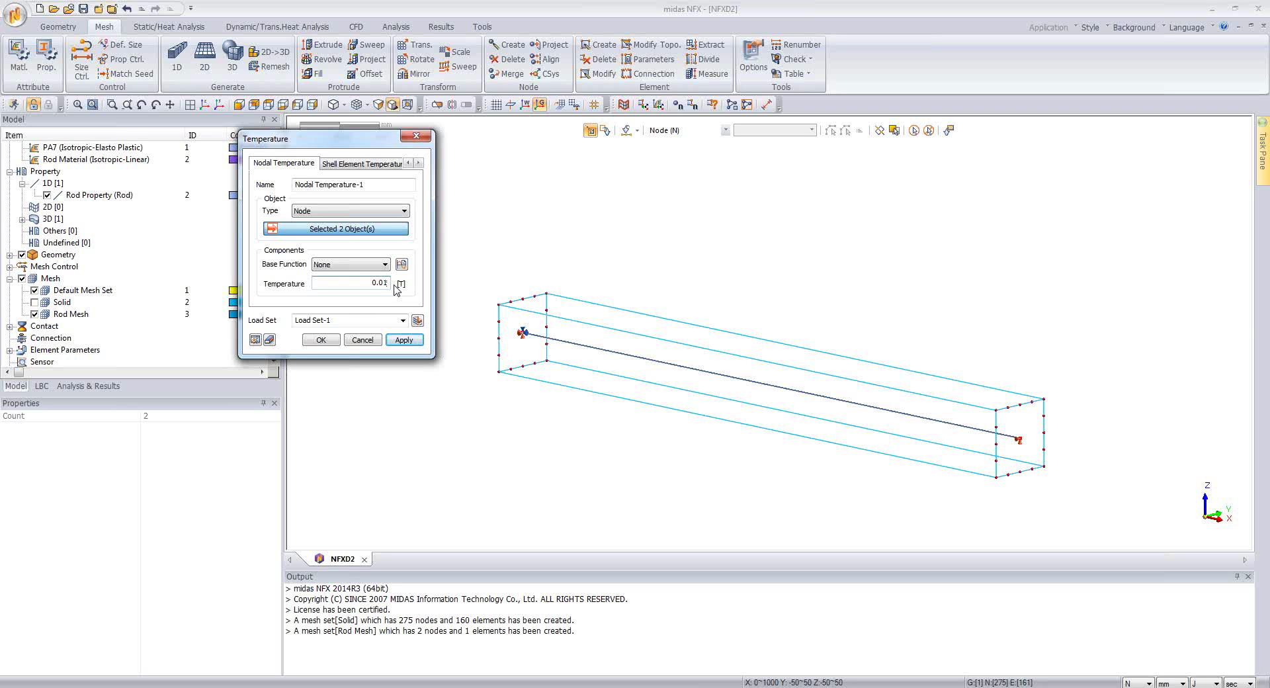
pyautogui.click(341, 322)
pyautogui.write('Temperature1')
pyautogui.click(320, 340)
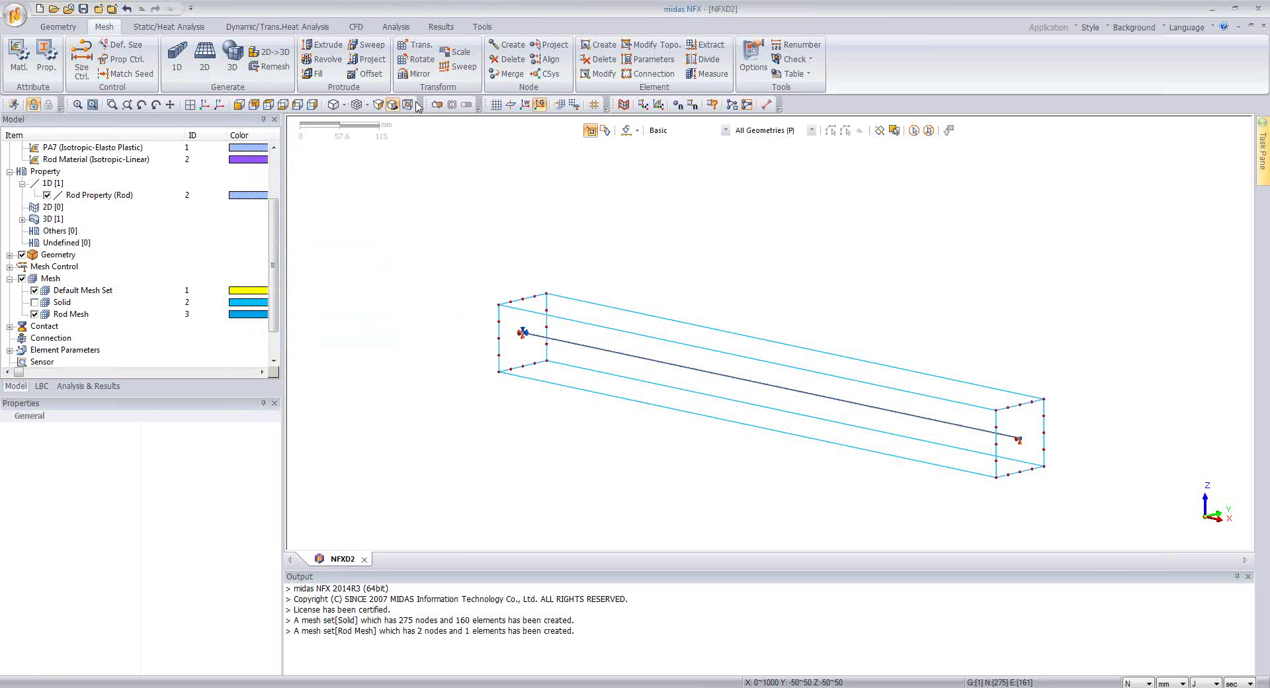
# Show the Solid mesh set again around the rod.
pyautogui.moveTo(721, 390); pyautogui.dragTo(697, 391, button='middle')
pyautogui.moveTo(740, 472); pyautogui.dragTo(743, 453, button='middle')
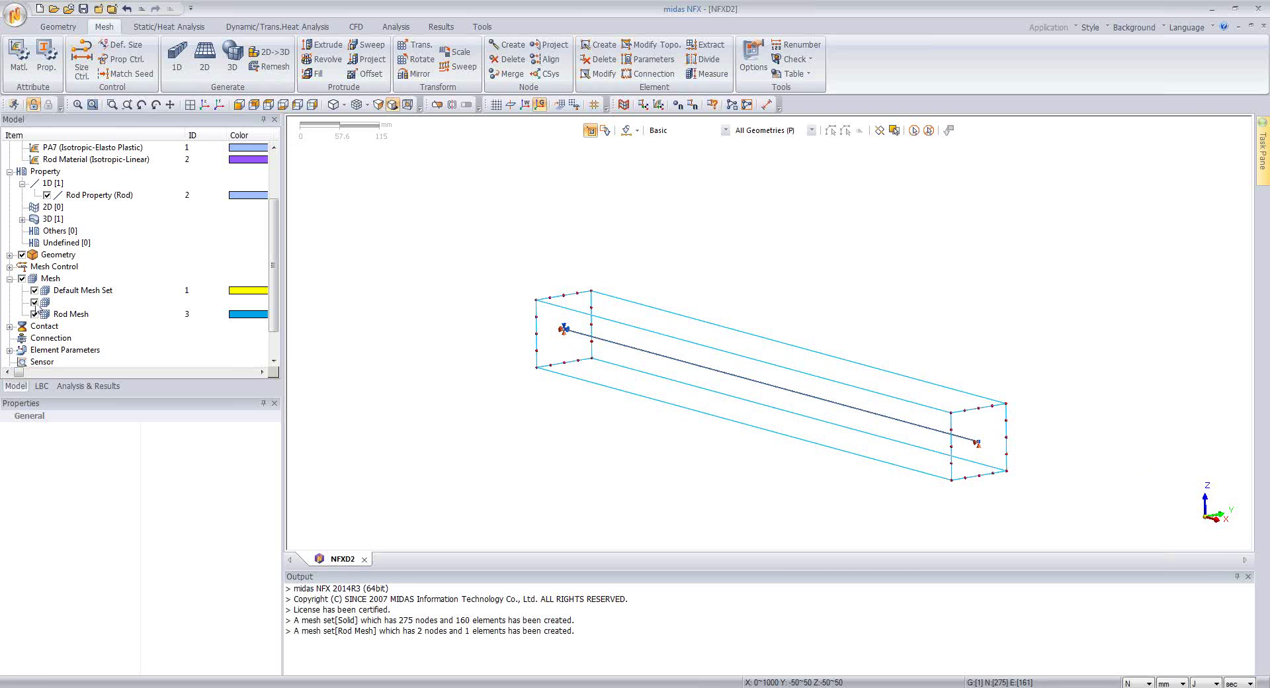
pyautogui.click(34, 303)
pyautogui.moveTo(626, 482); pyautogui.dragTo(759, 491, button='middle')
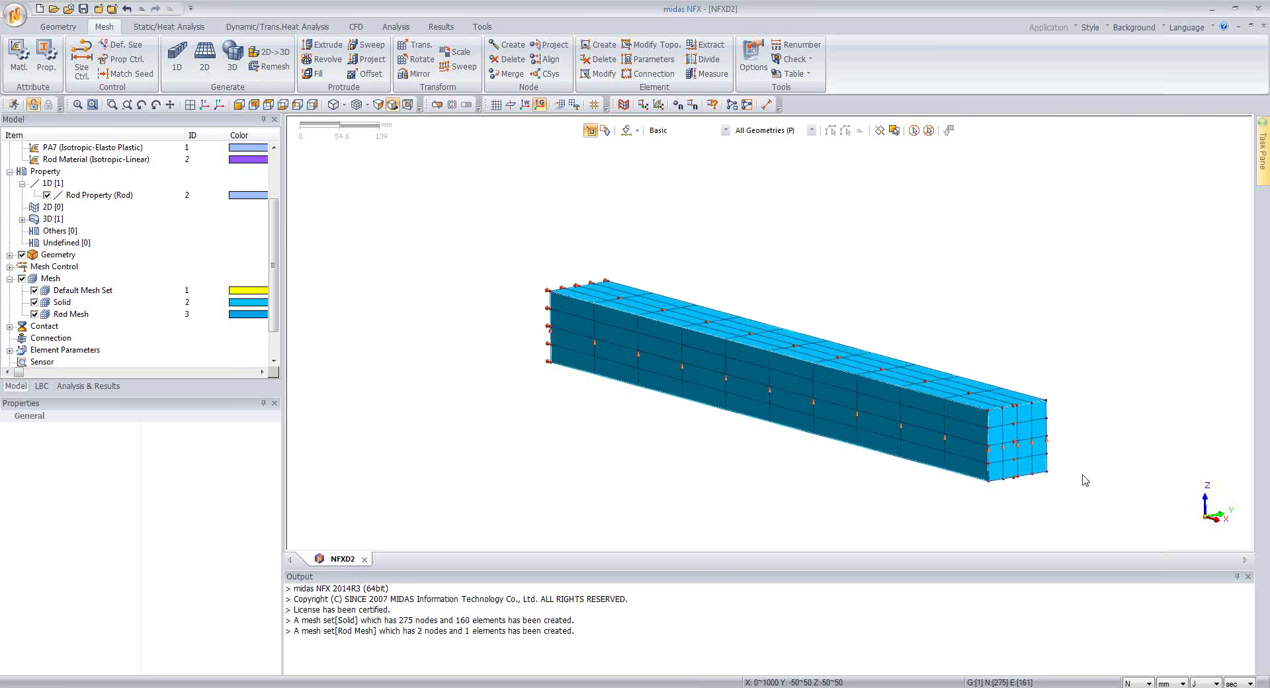
# Start a Rigid Body element with the node at the centre of the beam's X = 1000 end face as master node.
pyautogui.scroll(3, 1081, 476)
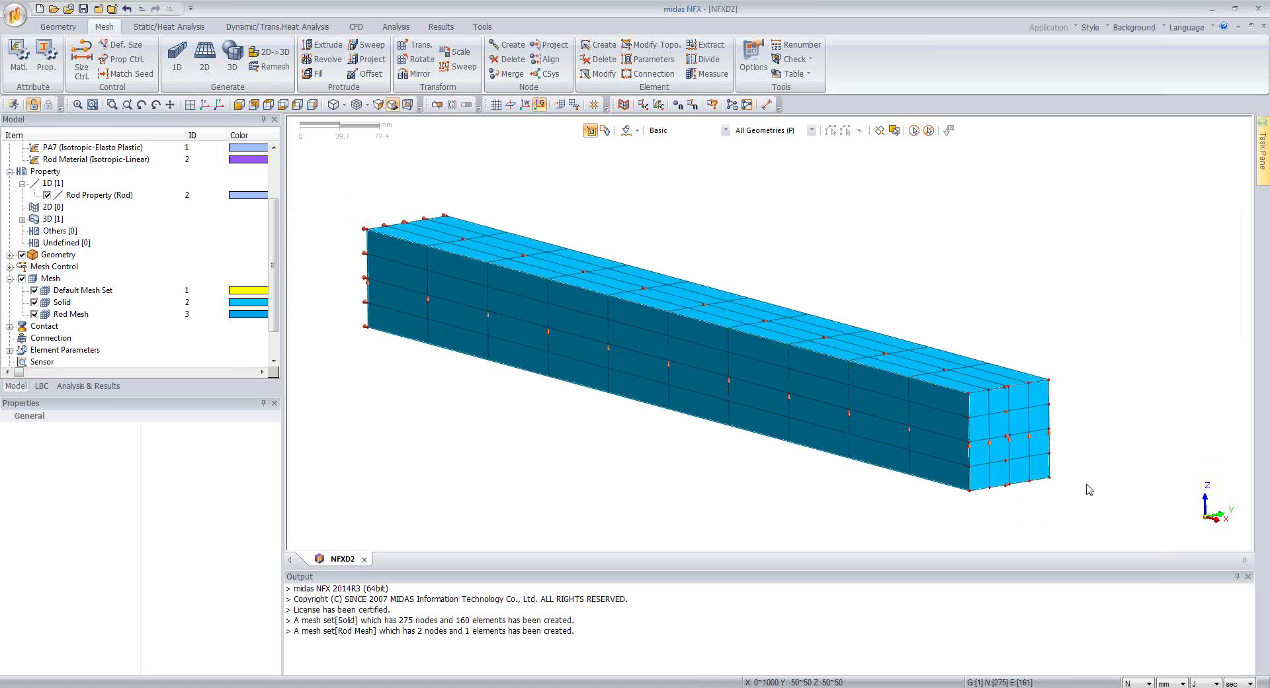
pyautogui.scroll(1, 1085, 490)
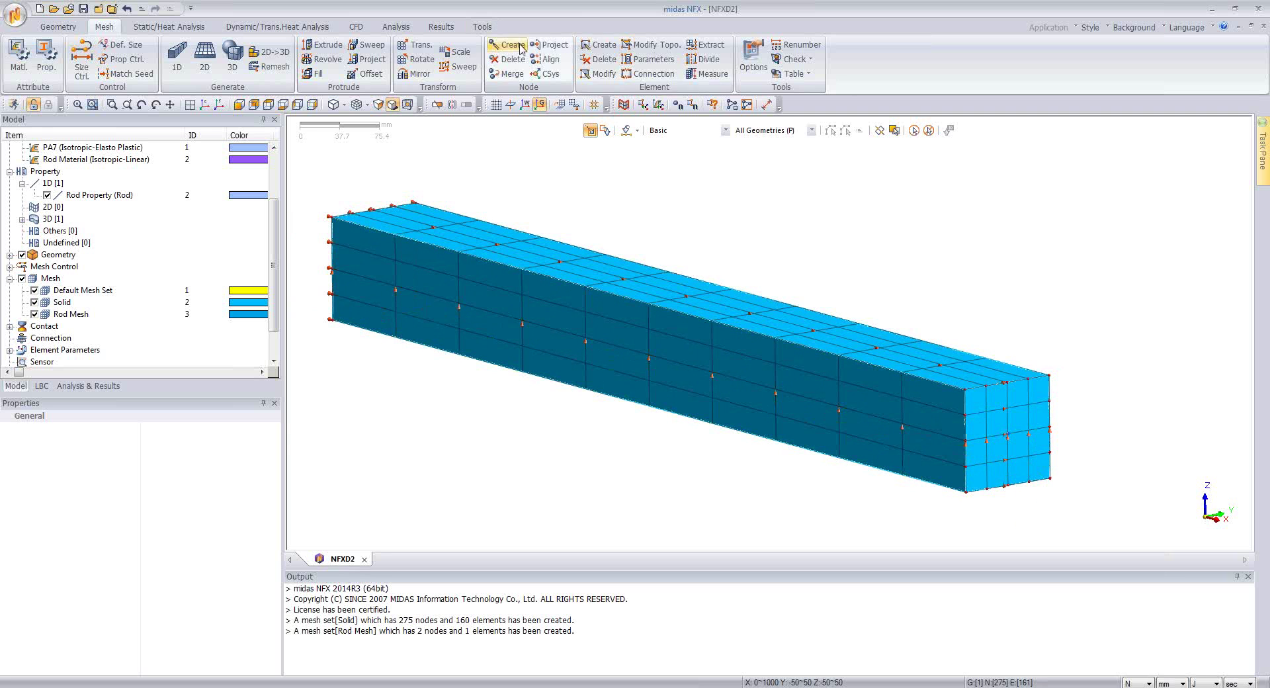
pyautogui.click(595, 45)
pyautogui.moveTo(65, 121); pyautogui.dragTo(246, 252)
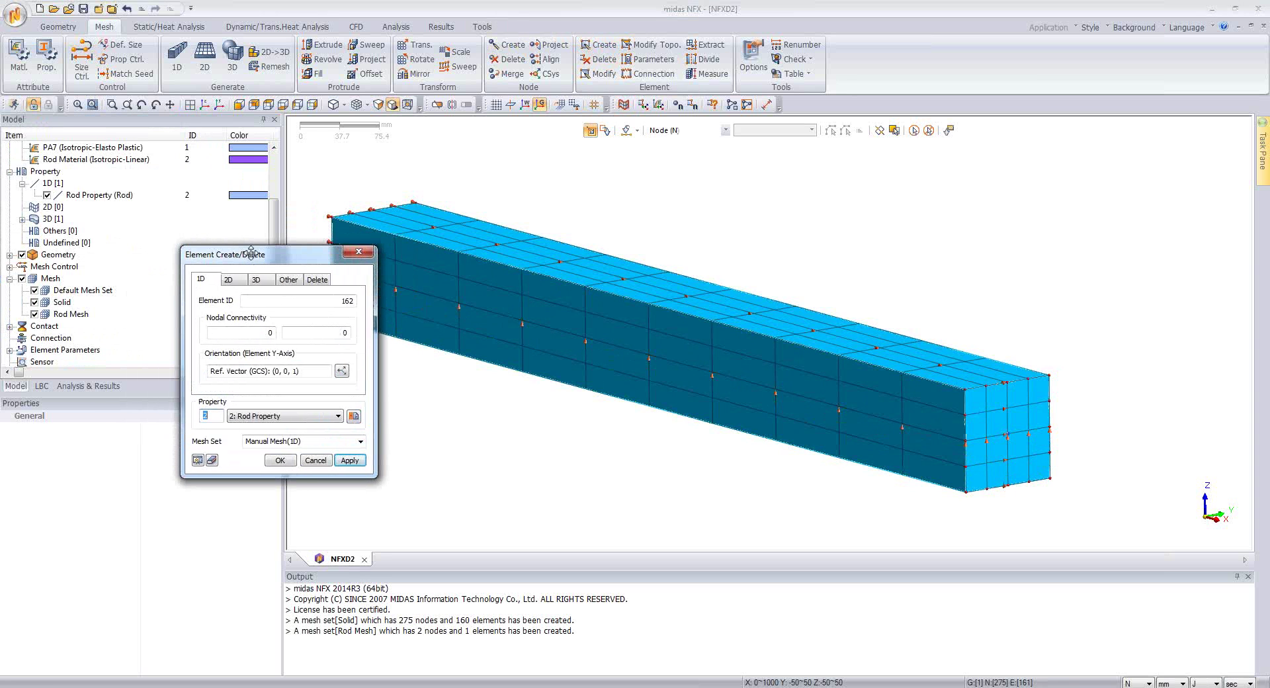
pyautogui.click(289, 280)
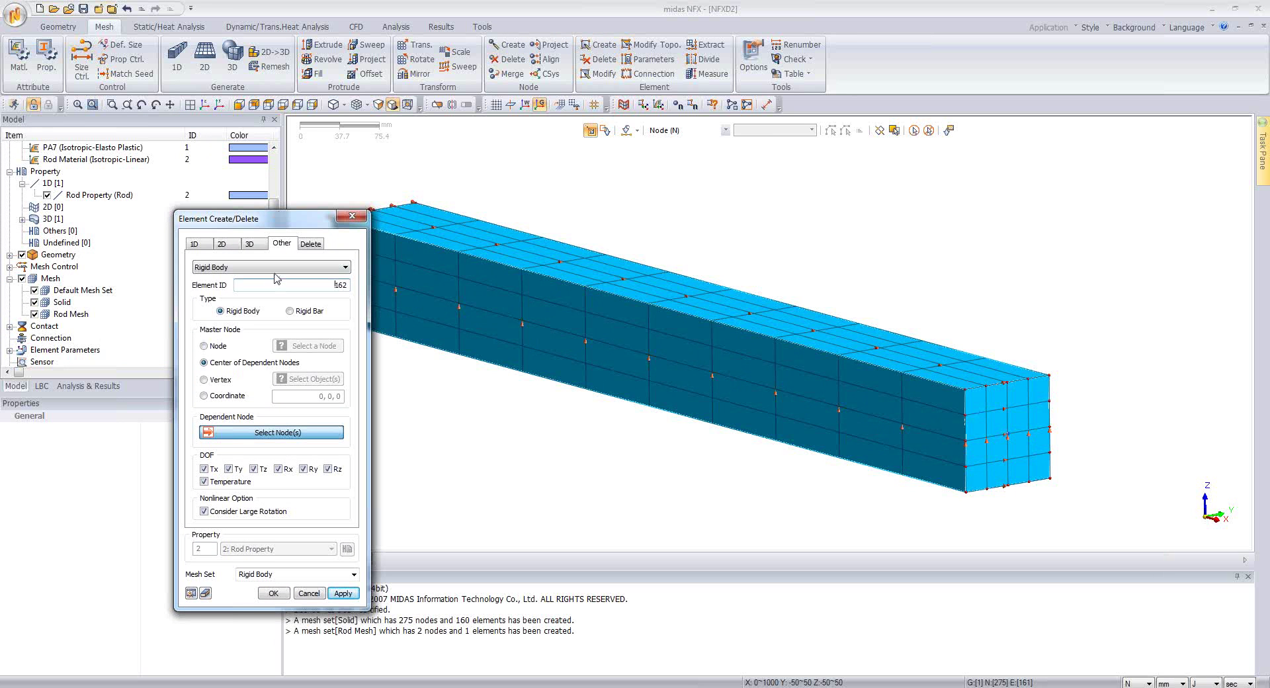
pyautogui.click(204, 346)
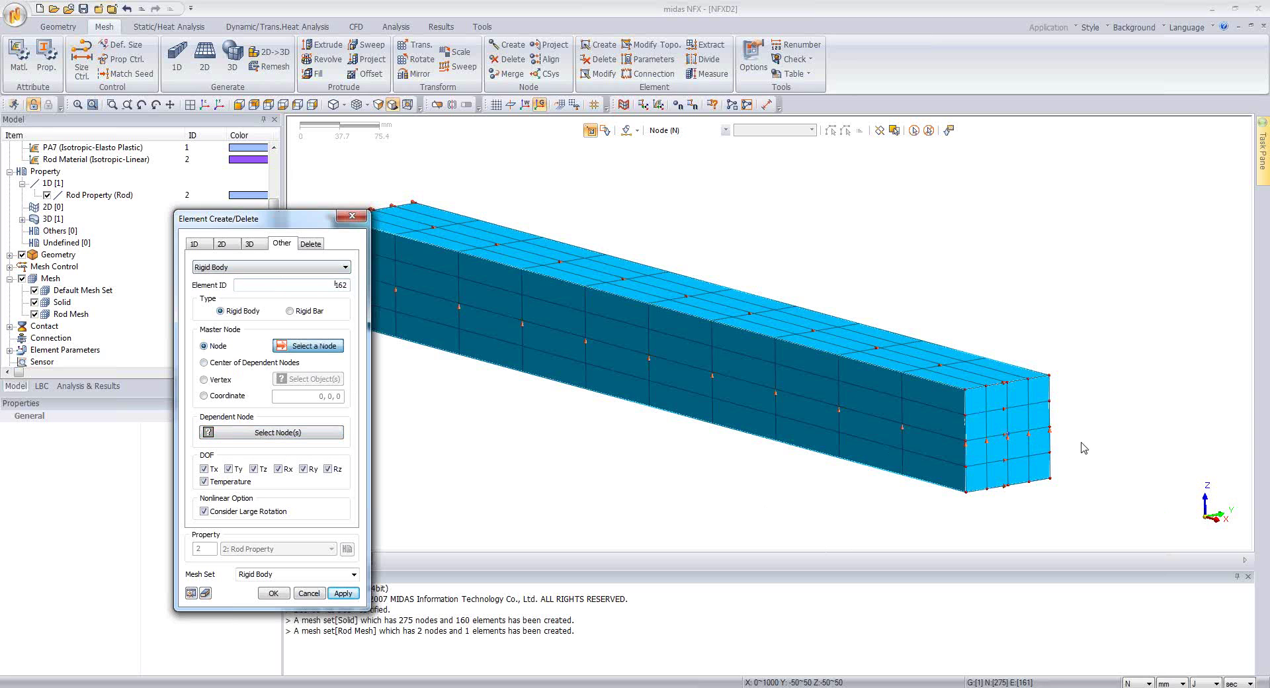
pyautogui.click(1007, 432)
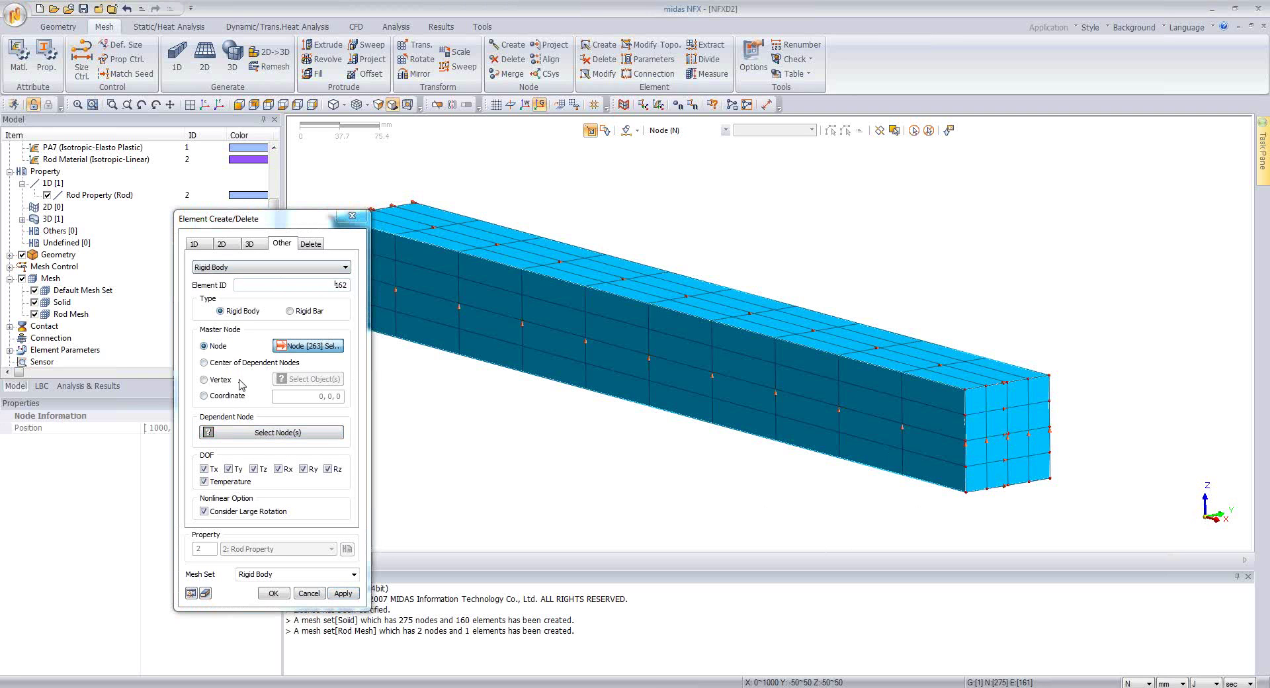
# Select all nodes of the X = 1000 end face except the central master node as the rigid body's dependent nodes.
pyautogui.click(229, 436)
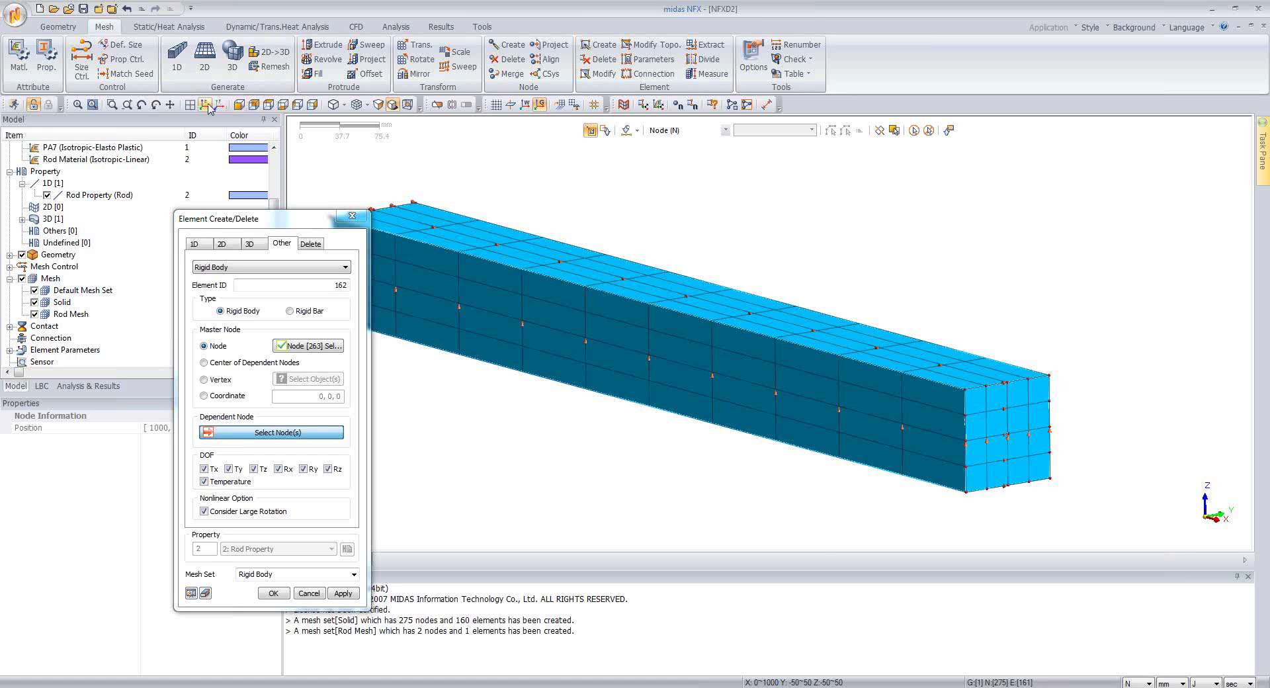
pyautogui.click(239, 104)
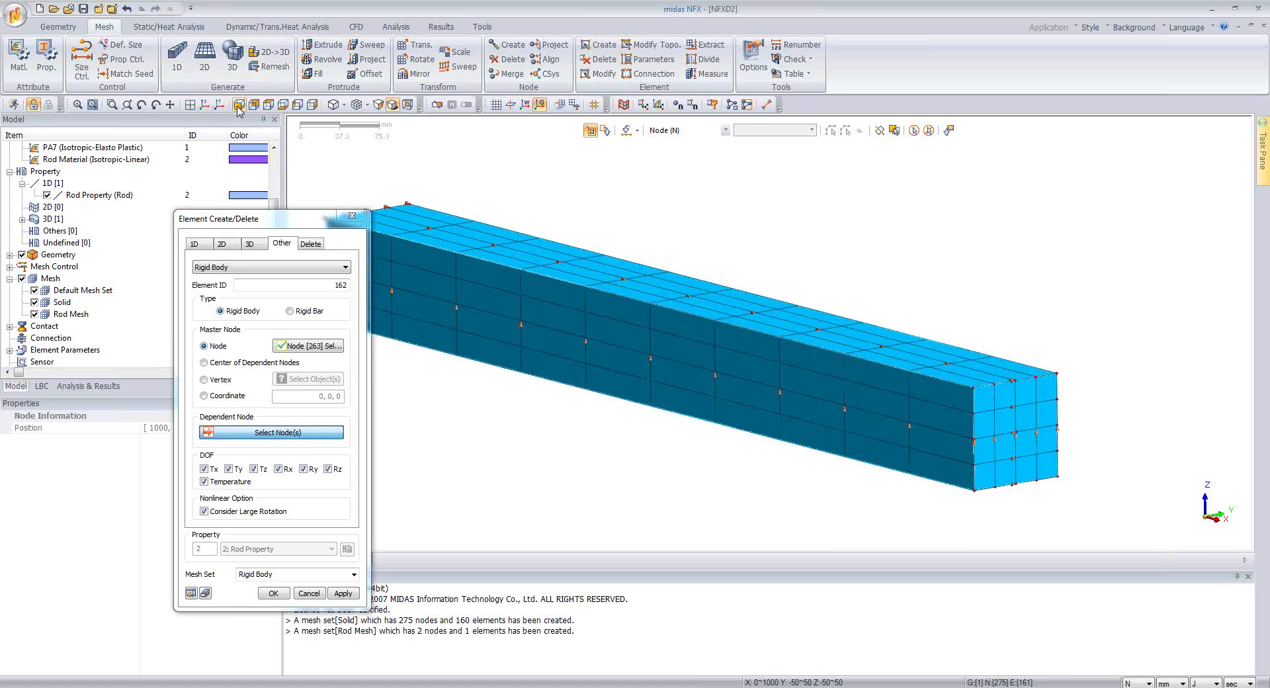
pyautogui.moveTo(1197, 325); pyautogui.dragTo(1161, 421)
pyautogui.moveTo(1062, 303); pyautogui.dragTo(1038, 322, button='middle')
pyautogui.scroll(5, 999, 373)
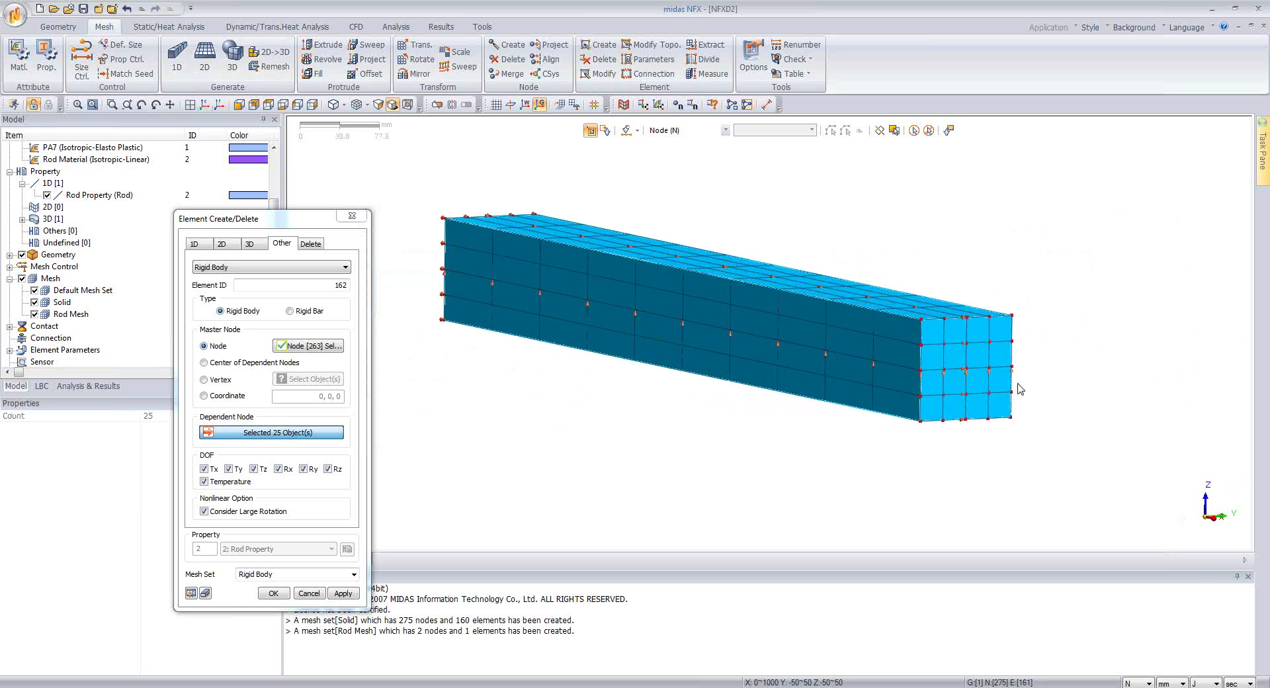
pyautogui.scroll(2, 996, 371)
pyautogui.click(970, 367)
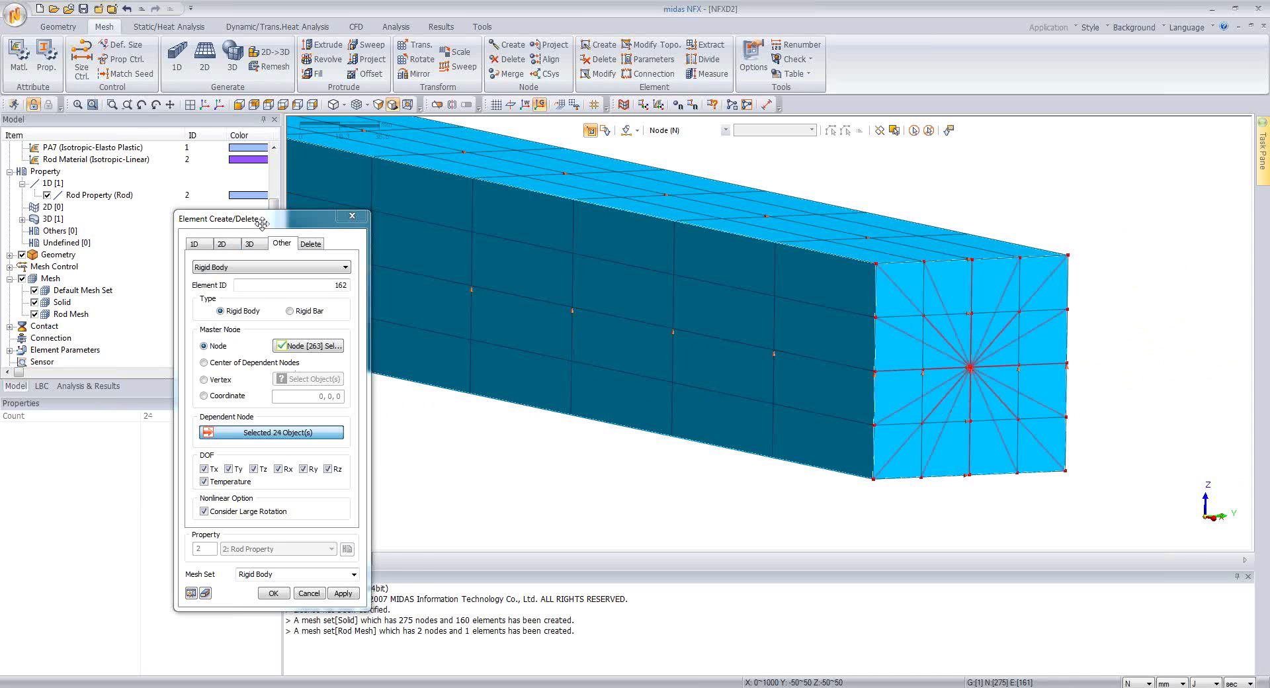
# Couple only Tx, disable Temperature and Consider Large Rotation, and create the element in the Rigid Body mesh set.
pyautogui.moveTo(278, 214); pyautogui.dragTo(568, 154)
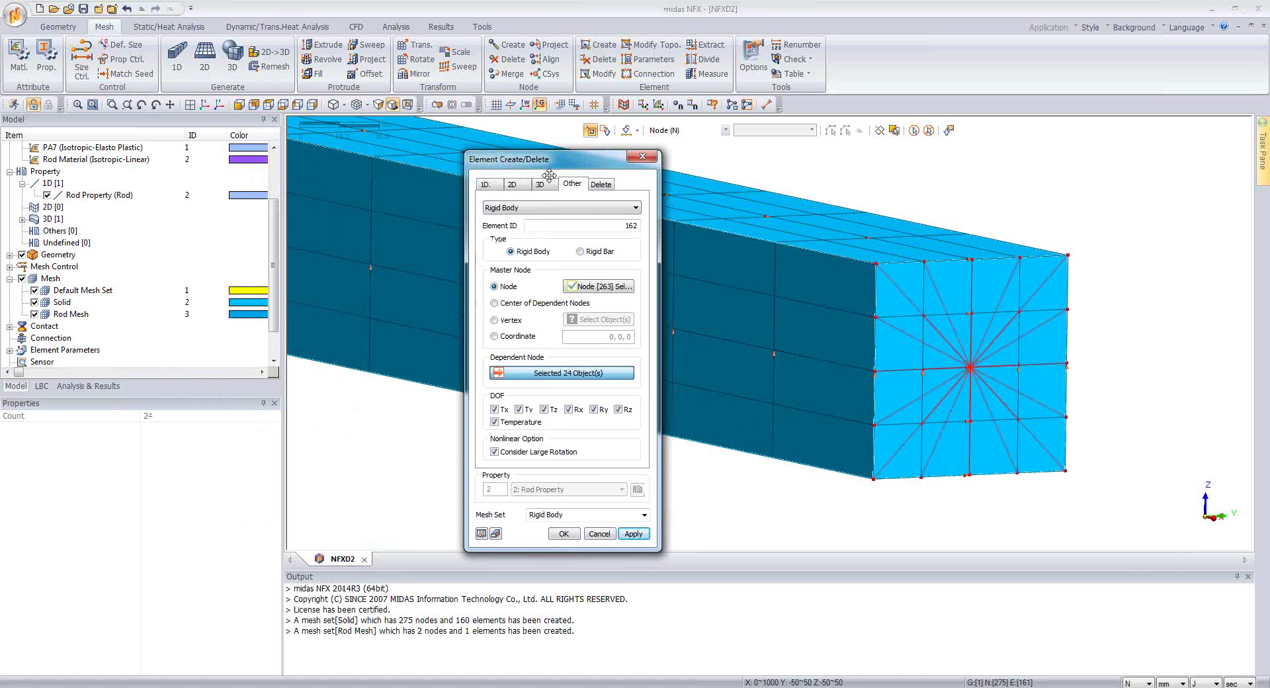
pyautogui.click(517, 422)
pyautogui.click(520, 410)
pyautogui.click(544, 410)
pyautogui.click(568, 409)
pyautogui.click(593, 409)
pyautogui.click(618, 410)
pyautogui.click(493, 453)
pyautogui.moveTo(530, 158); pyautogui.dragTo(223, 131)
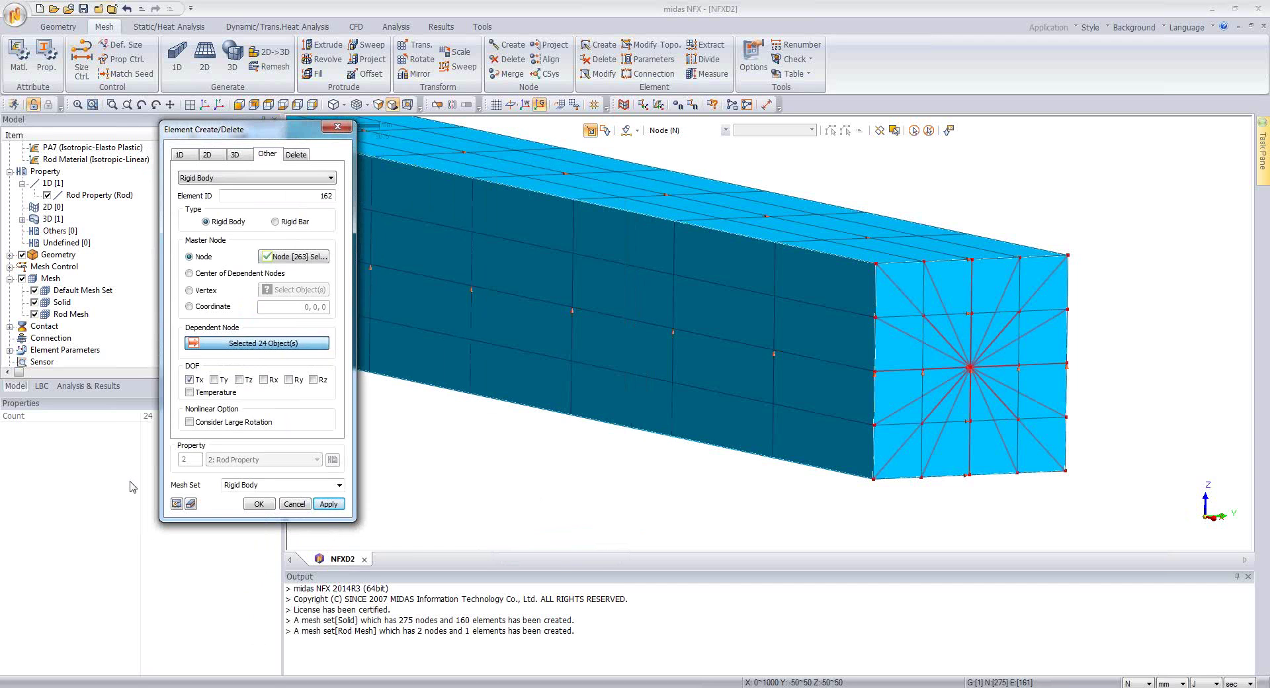
pyautogui.click(259, 505)
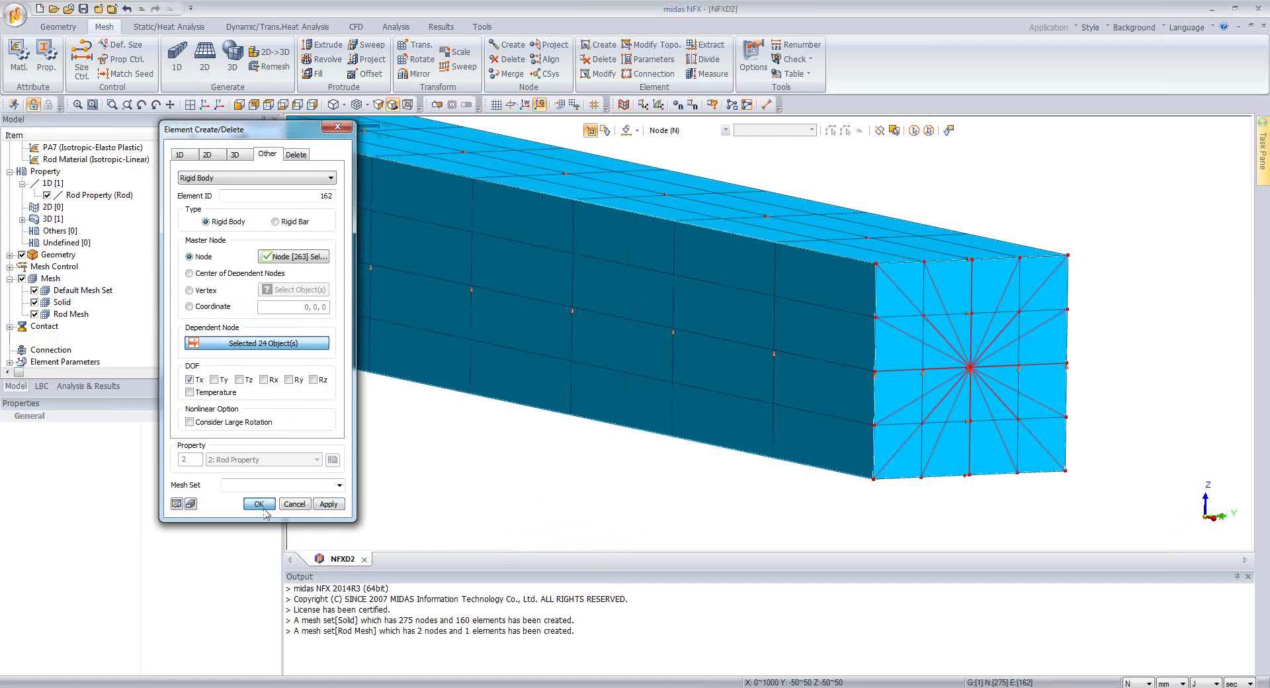
pyautogui.scroll(-3, 953, 486)
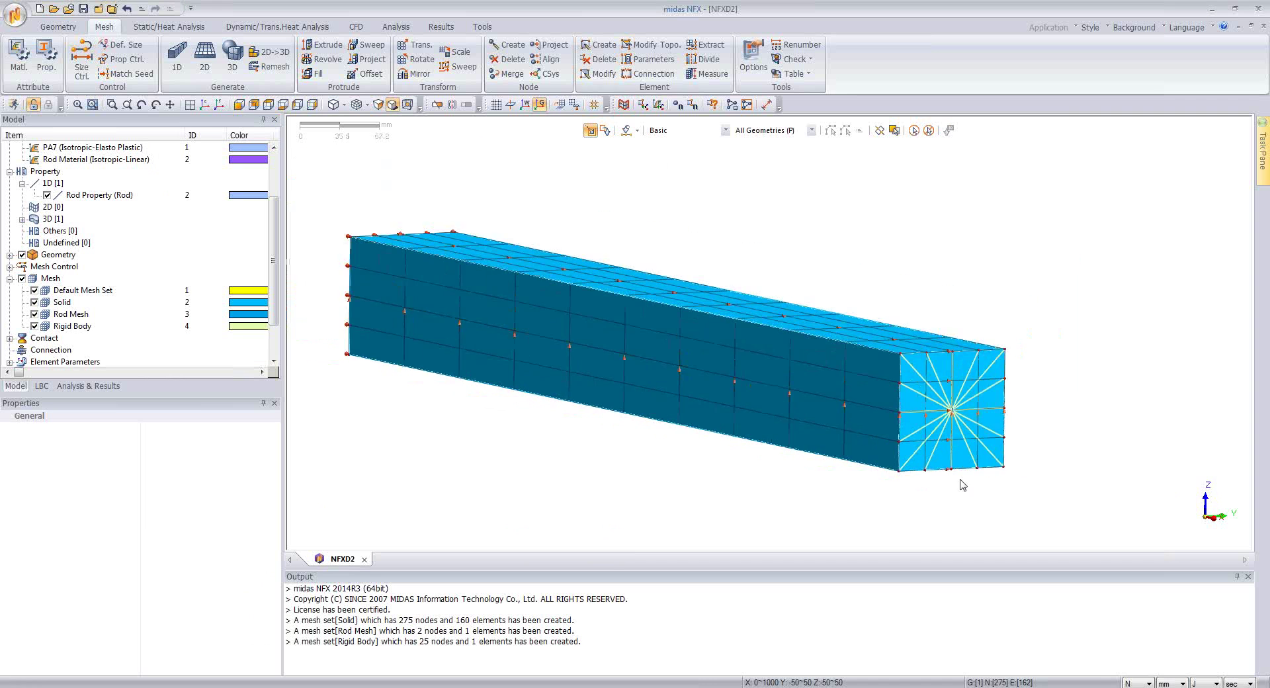
# Create an analysis case titled 1 with the solution type Nonlinear Quasi-Static.
pyautogui.scroll(-3, 960, 481)
pyautogui.scroll(2, 816, 481)
pyautogui.moveTo(594, 293); pyautogui.dragTo(594, 306, button='middle')
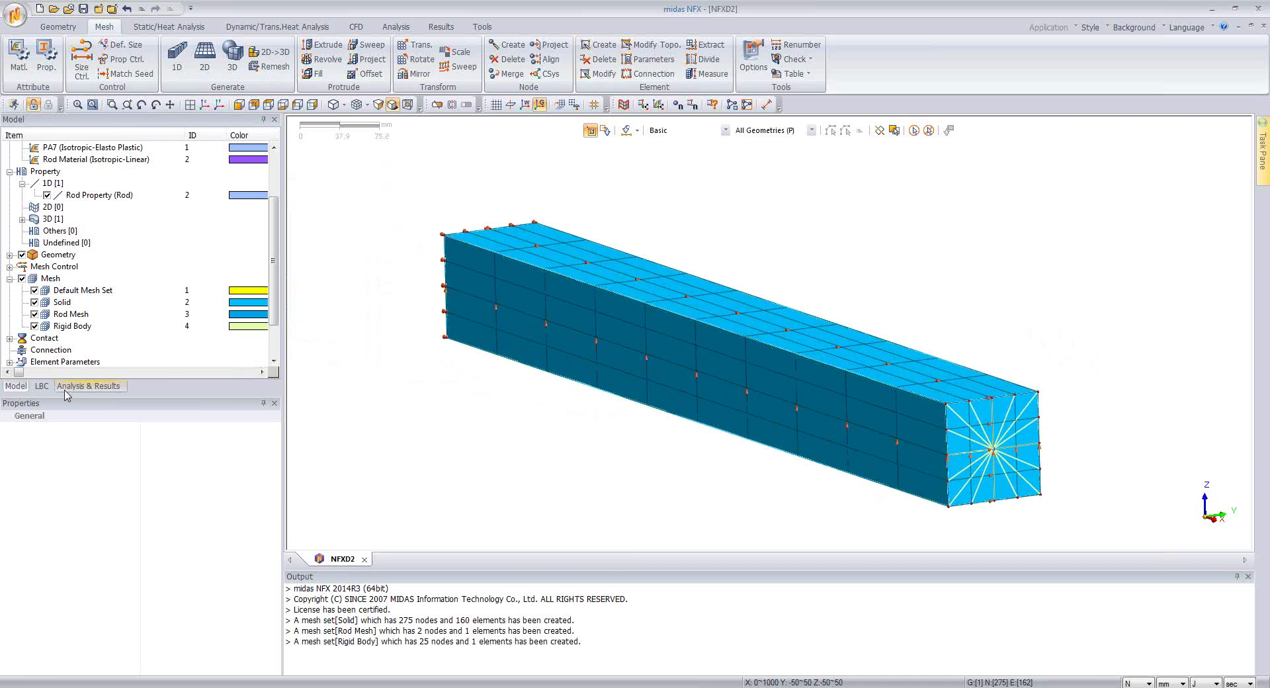
pyautogui.click(73, 387)
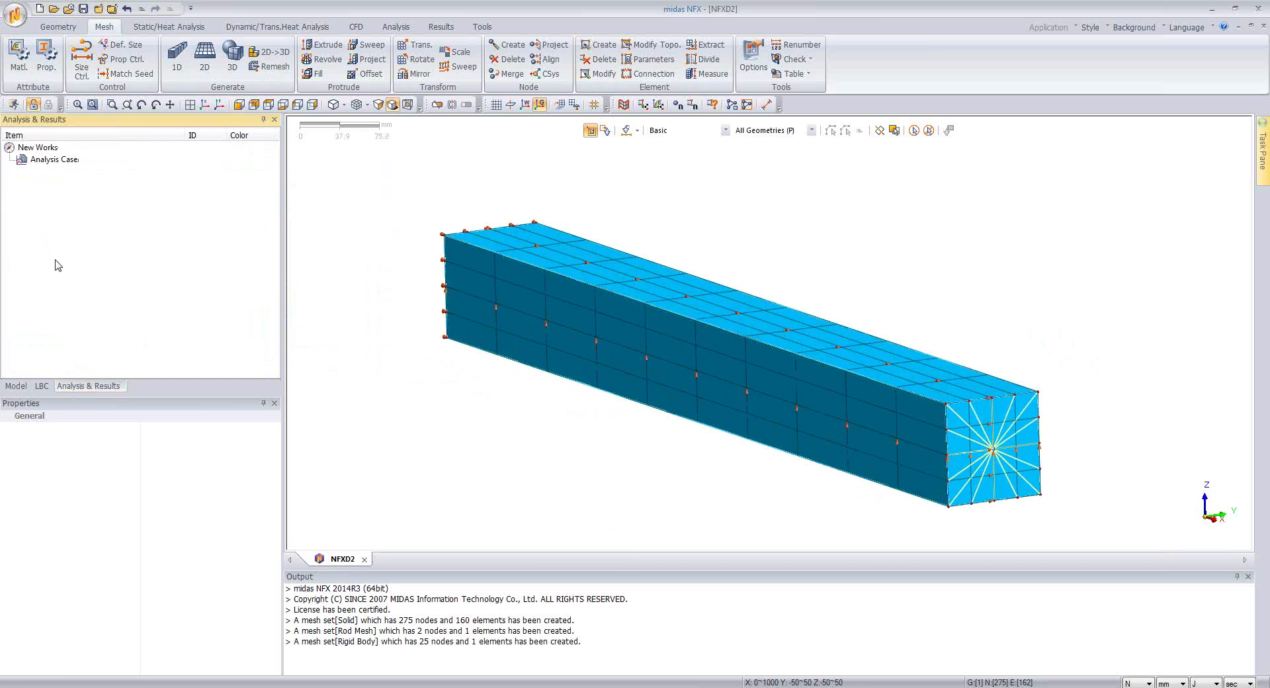
pyautogui.rightClick(71, 164)
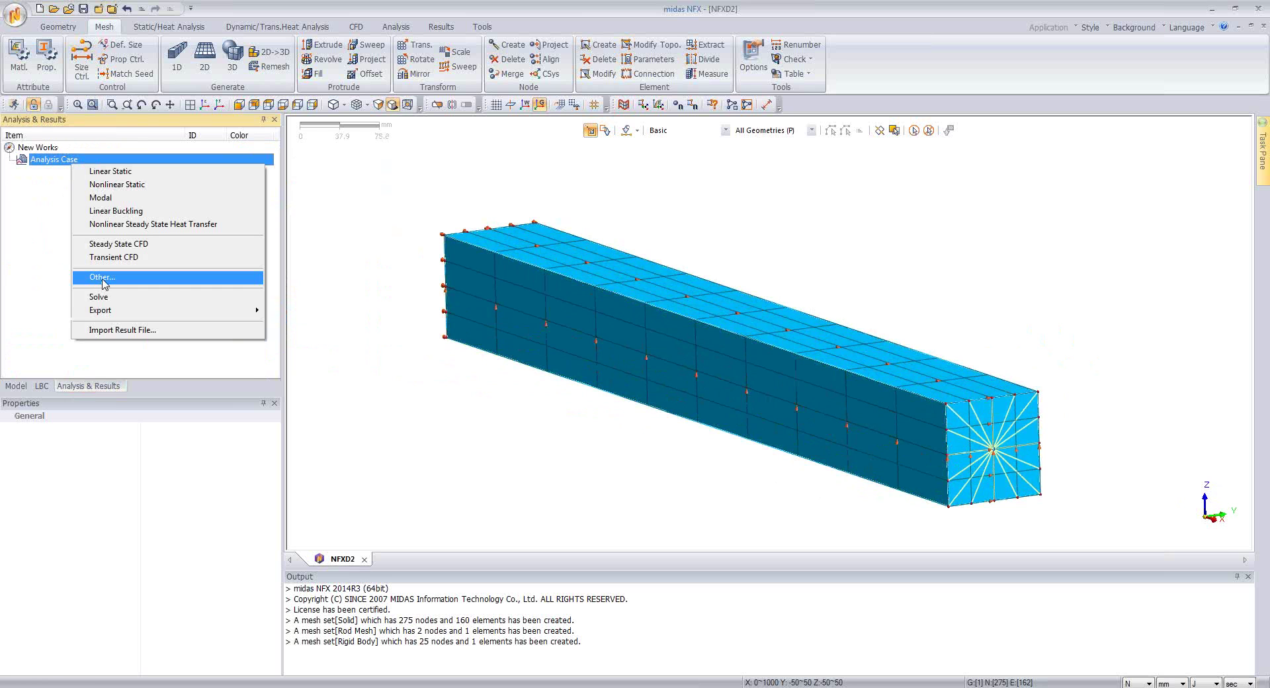
pyautogui.click(103, 278)
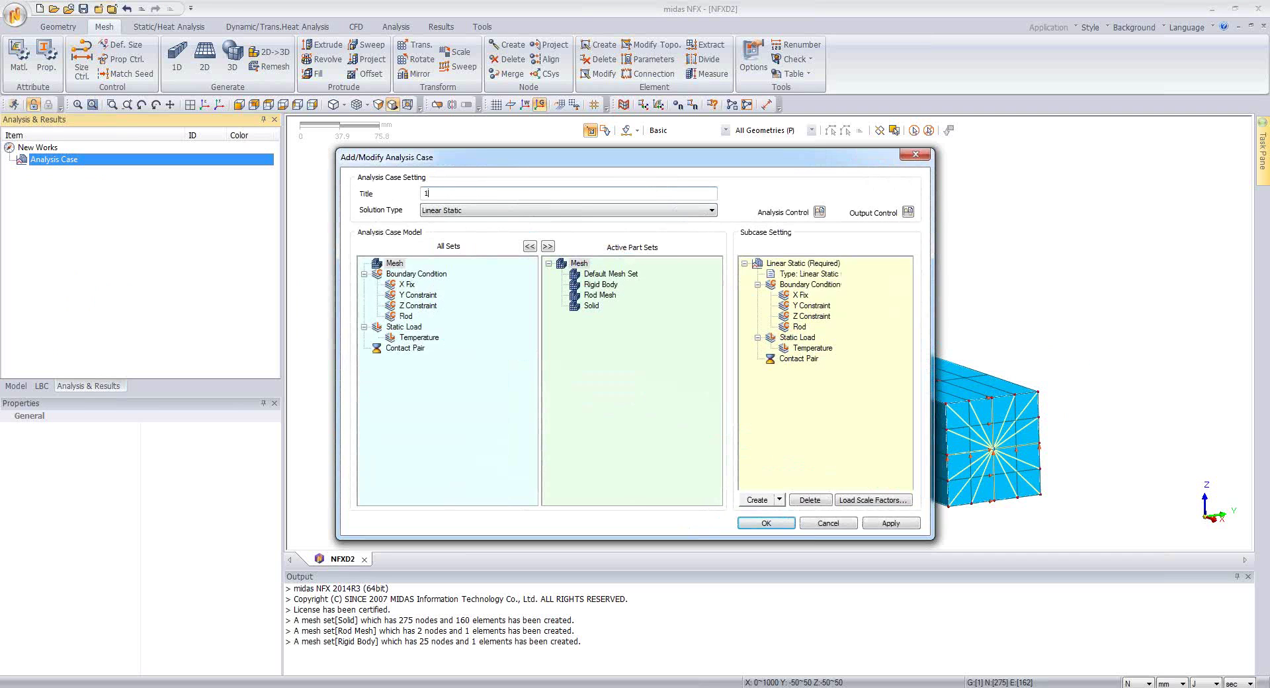
pyautogui.click(499, 211)
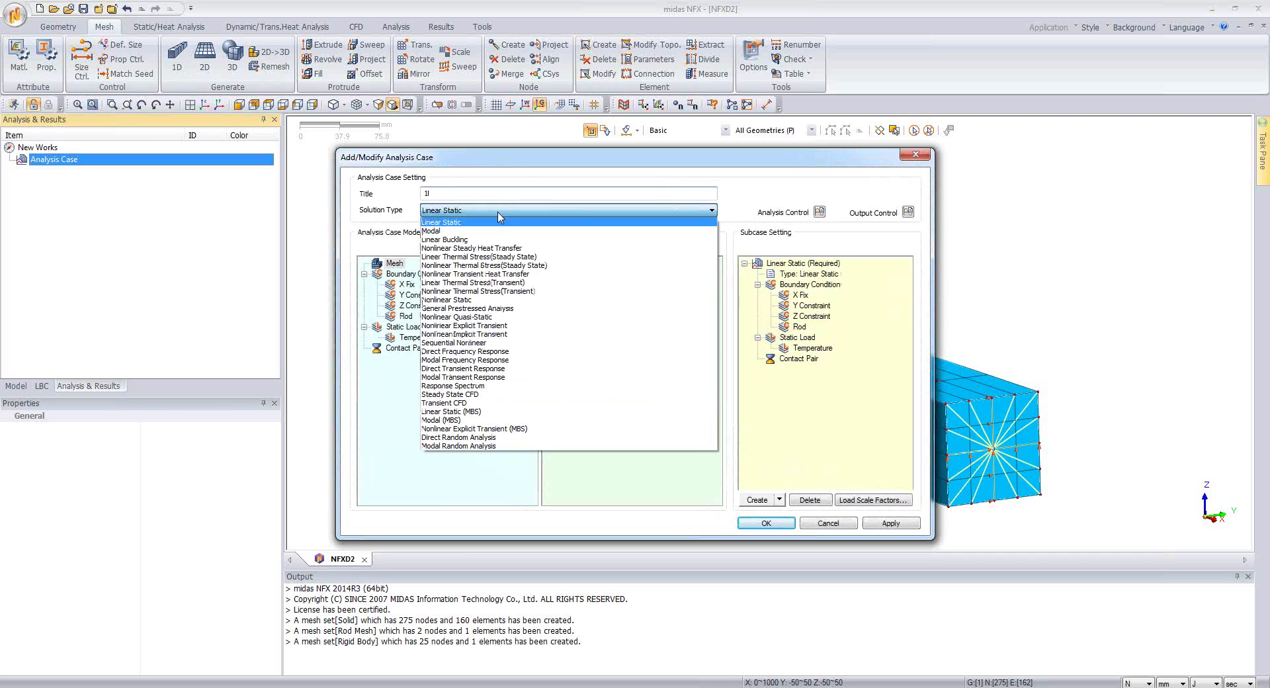
pyautogui.click(473, 320)
# Set the subcase's quasi-static analysis time duration to 20 sec and the number of increments to 400.
pyautogui.click(811, 265)
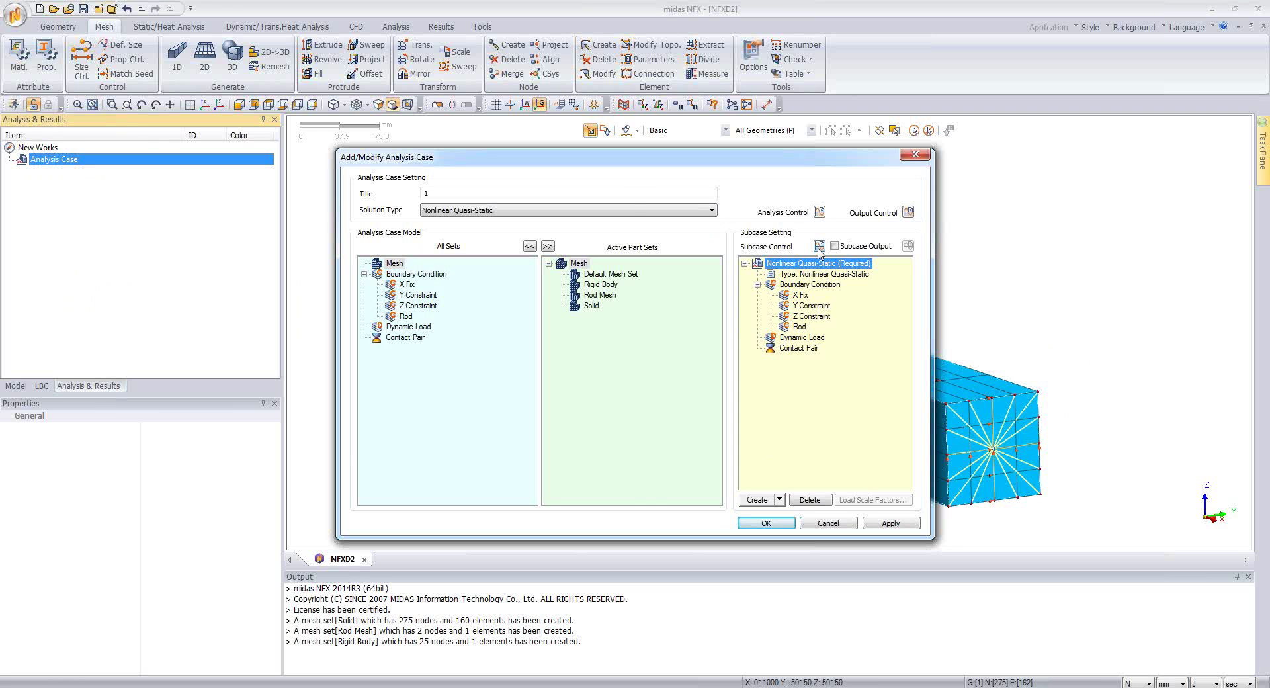
pyautogui.click(819, 246)
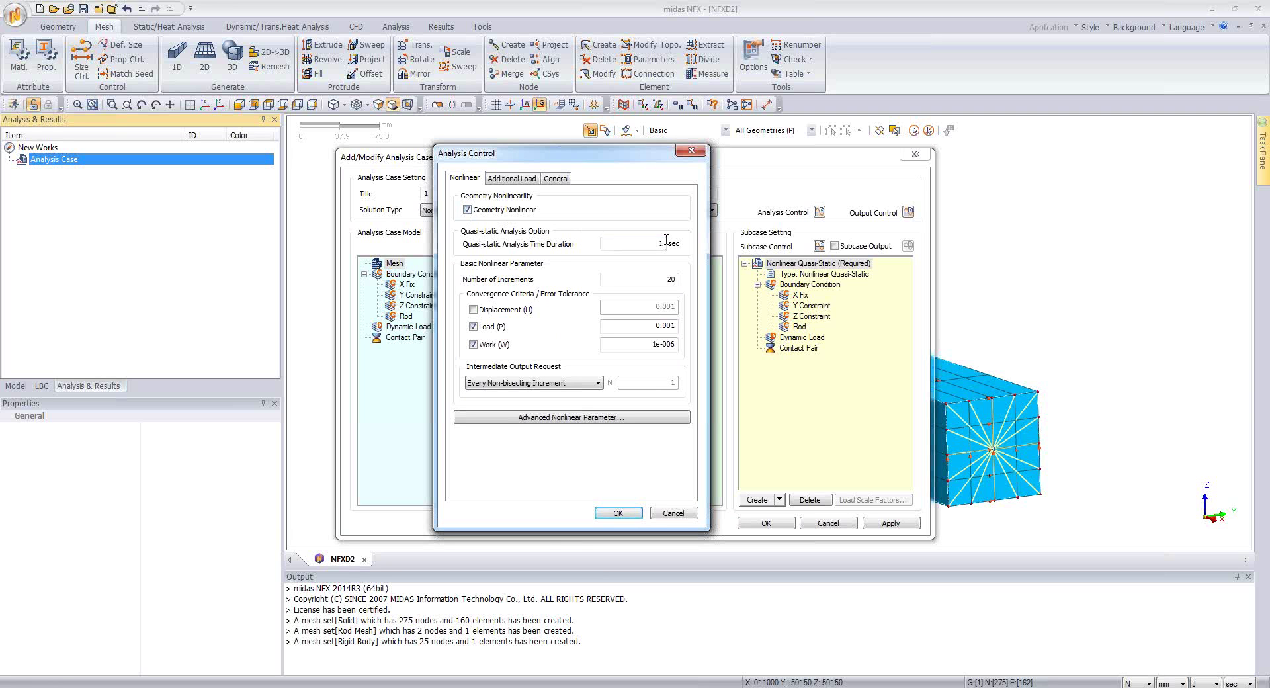
pyautogui.doubleClick(663, 244)
pyautogui.moveTo(653, 282); pyautogui.dragTo(680, 280)
pyautogui.click(619, 514)
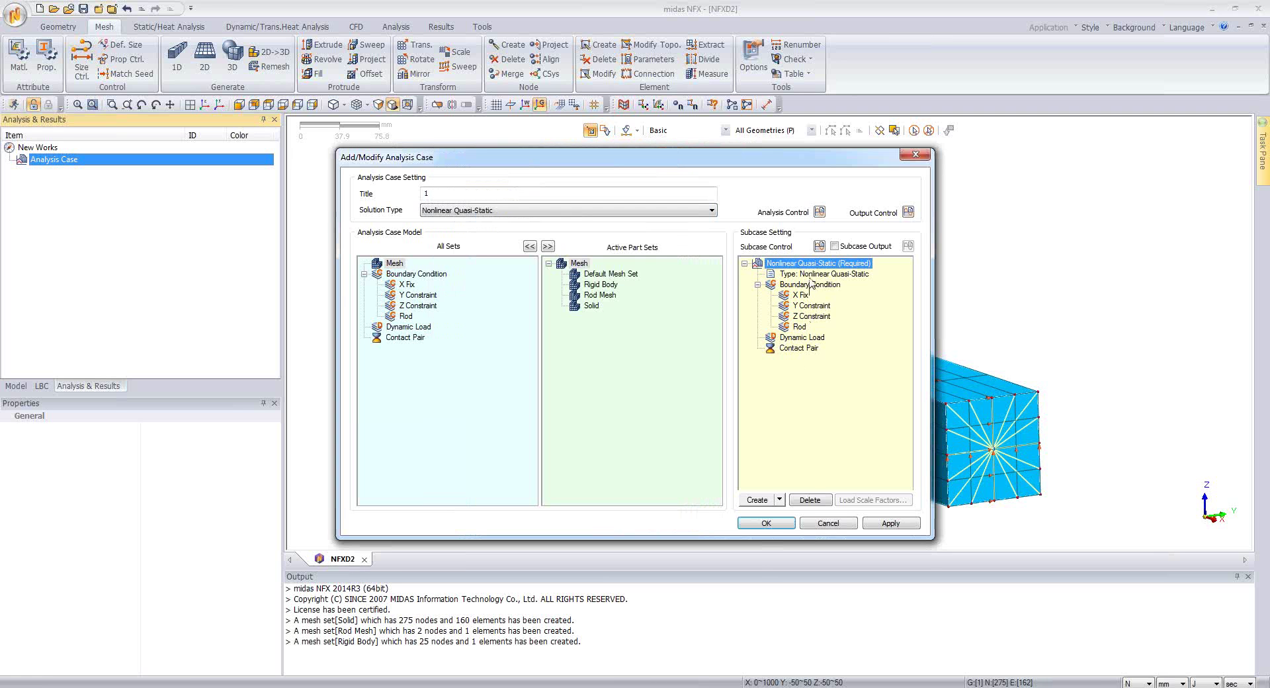
# Add the Temperature static load to the subcase with Time Function 20s and the Global Time attribute, and accept the analysis case.
pyautogui.click(819, 247)
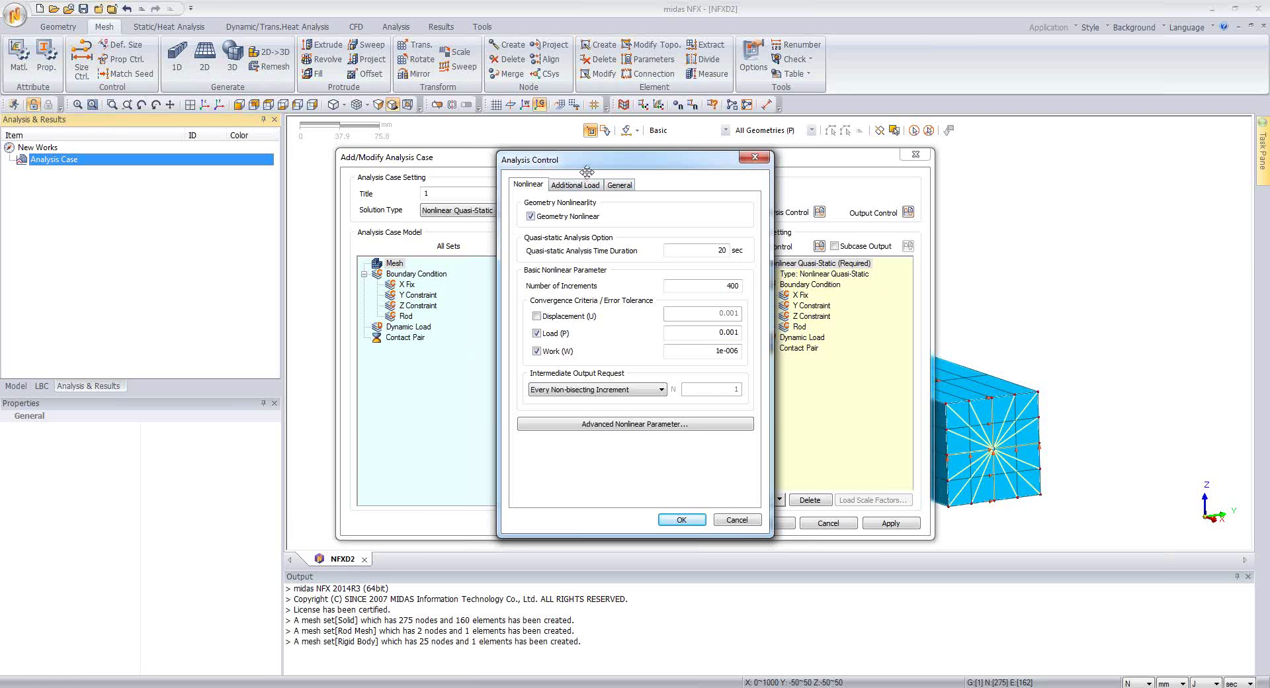
pyautogui.click(577, 189)
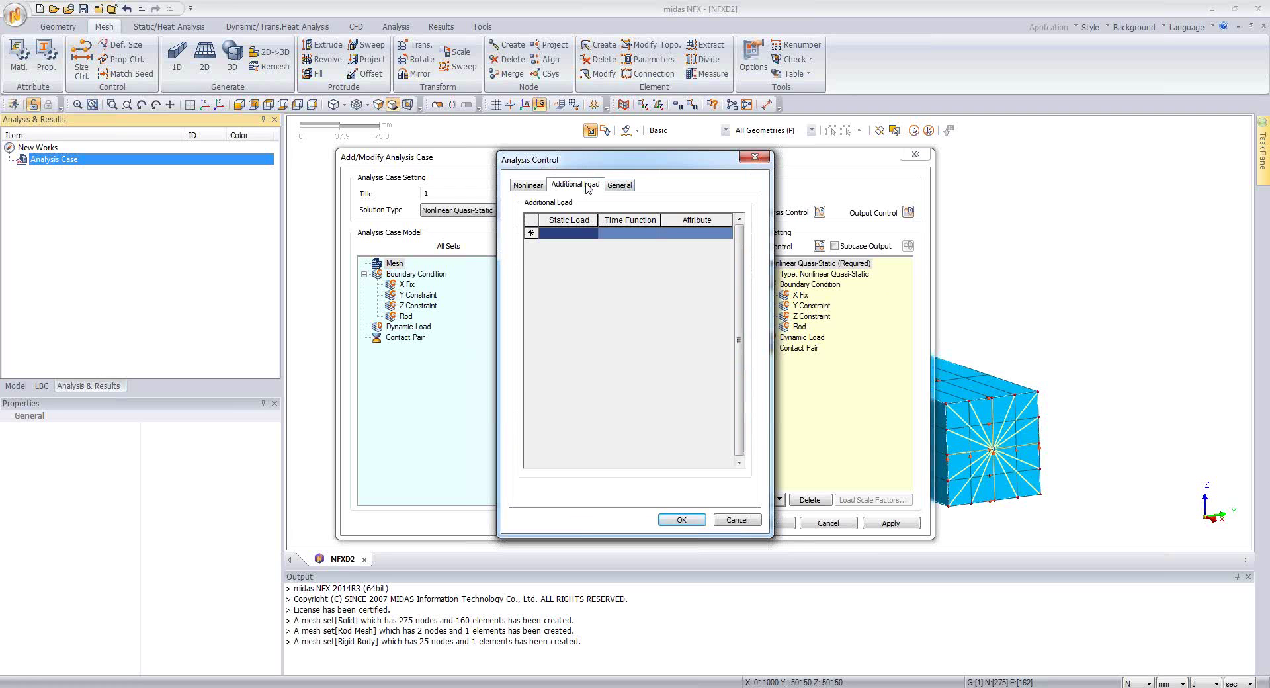
pyautogui.click(582, 233)
pyautogui.click(593, 233)
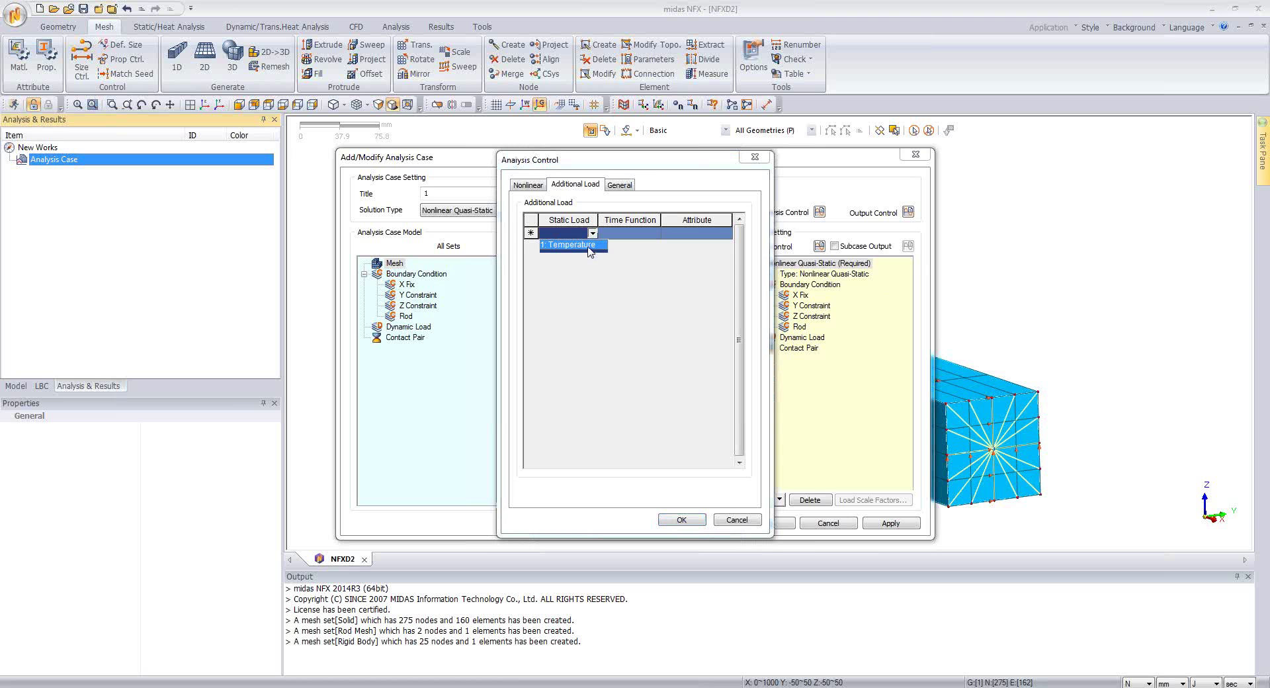
pyautogui.click(589, 245)
pyautogui.click(655, 234)
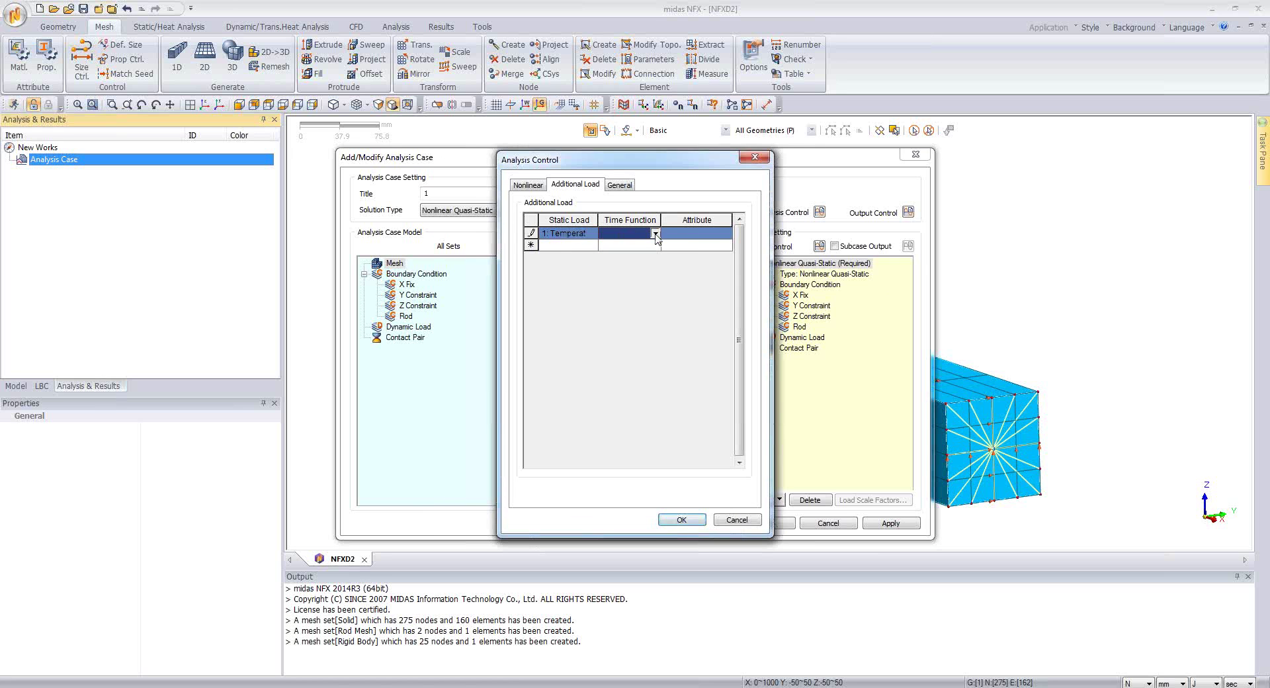
pyautogui.click(656, 235)
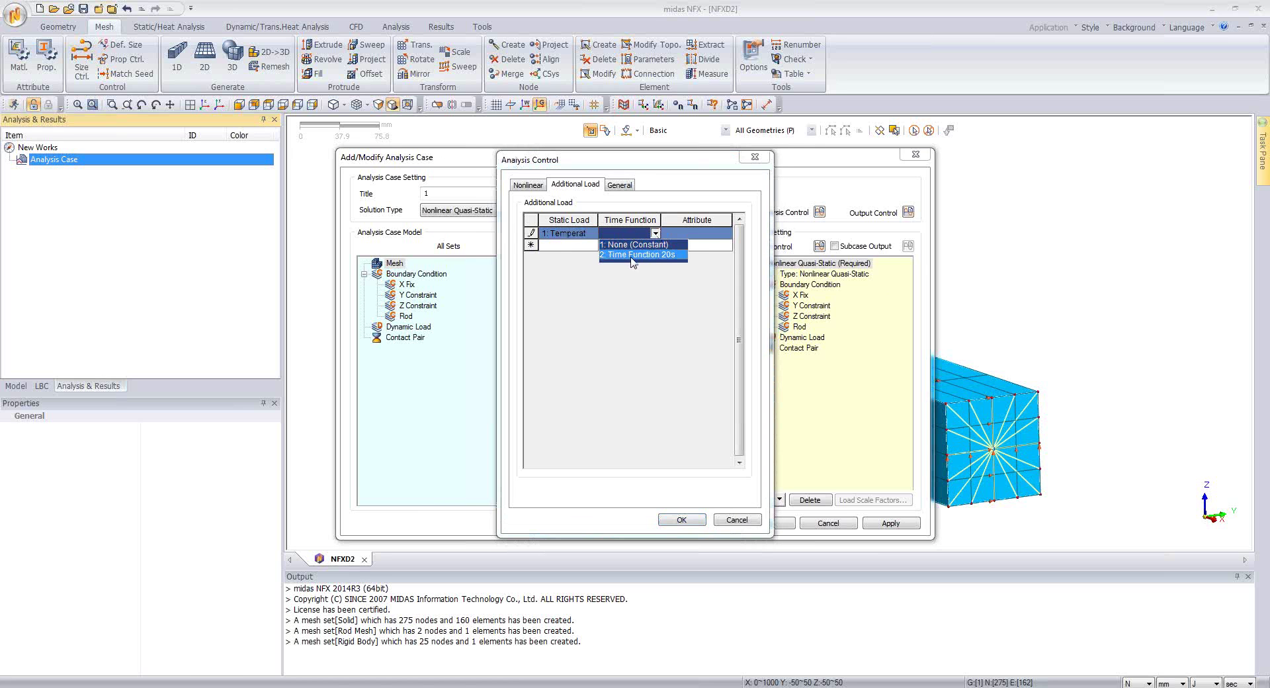
pyautogui.click(633, 256)
pyautogui.click(726, 233)
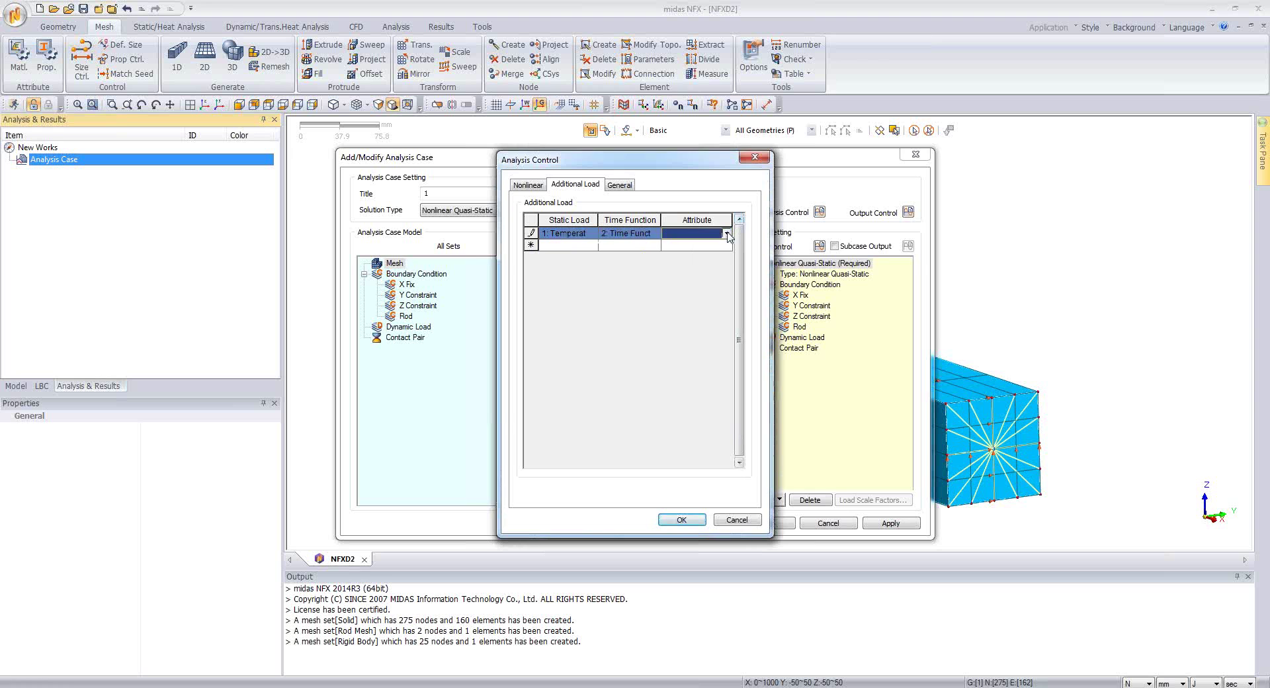
pyautogui.click(726, 233)
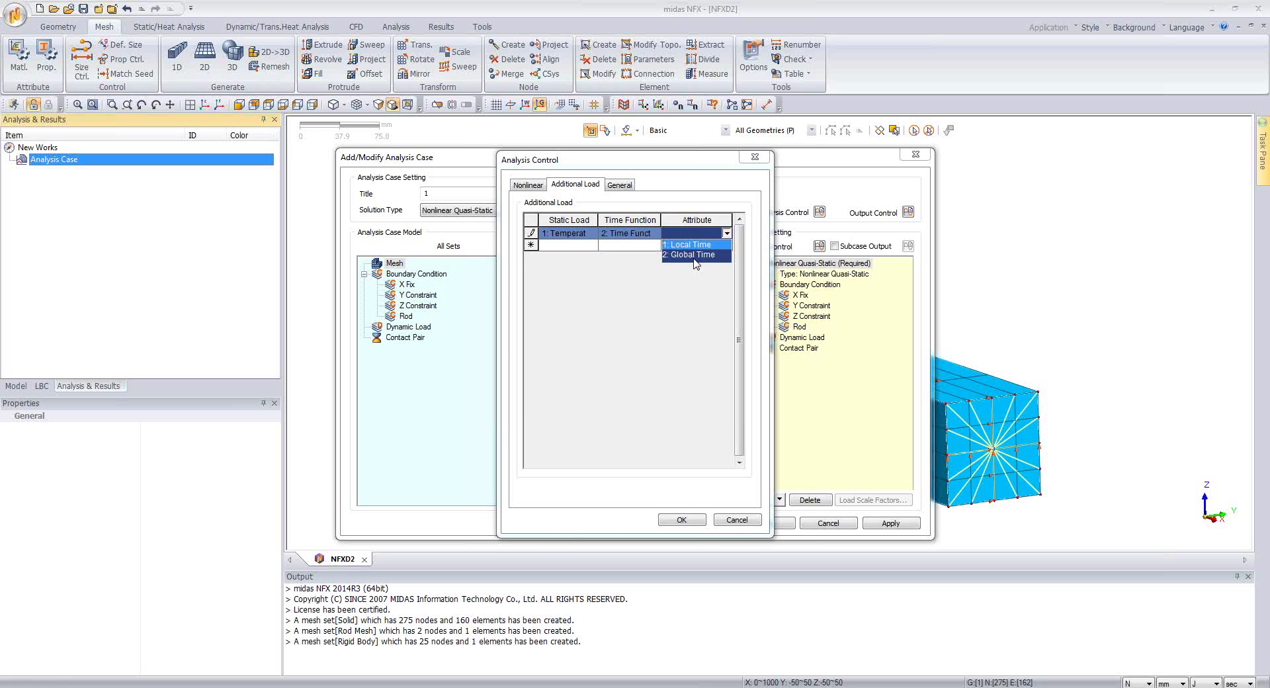
pyautogui.click(695, 262)
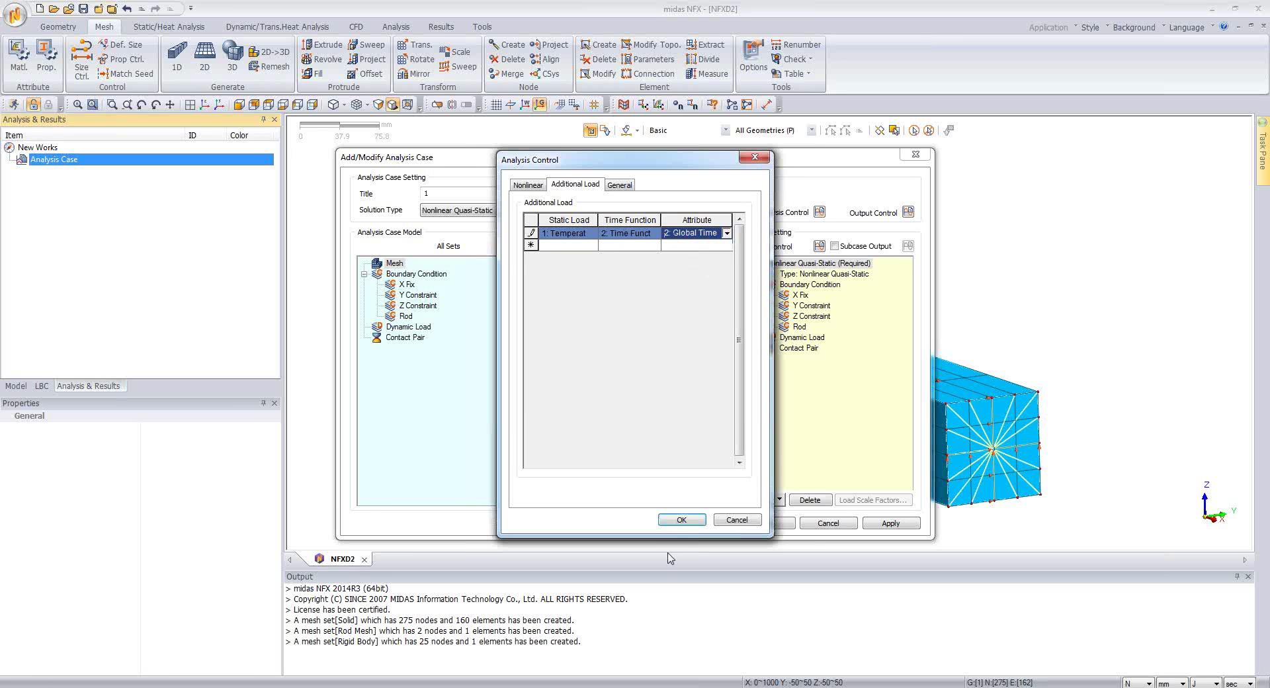
pyautogui.click(682, 518)
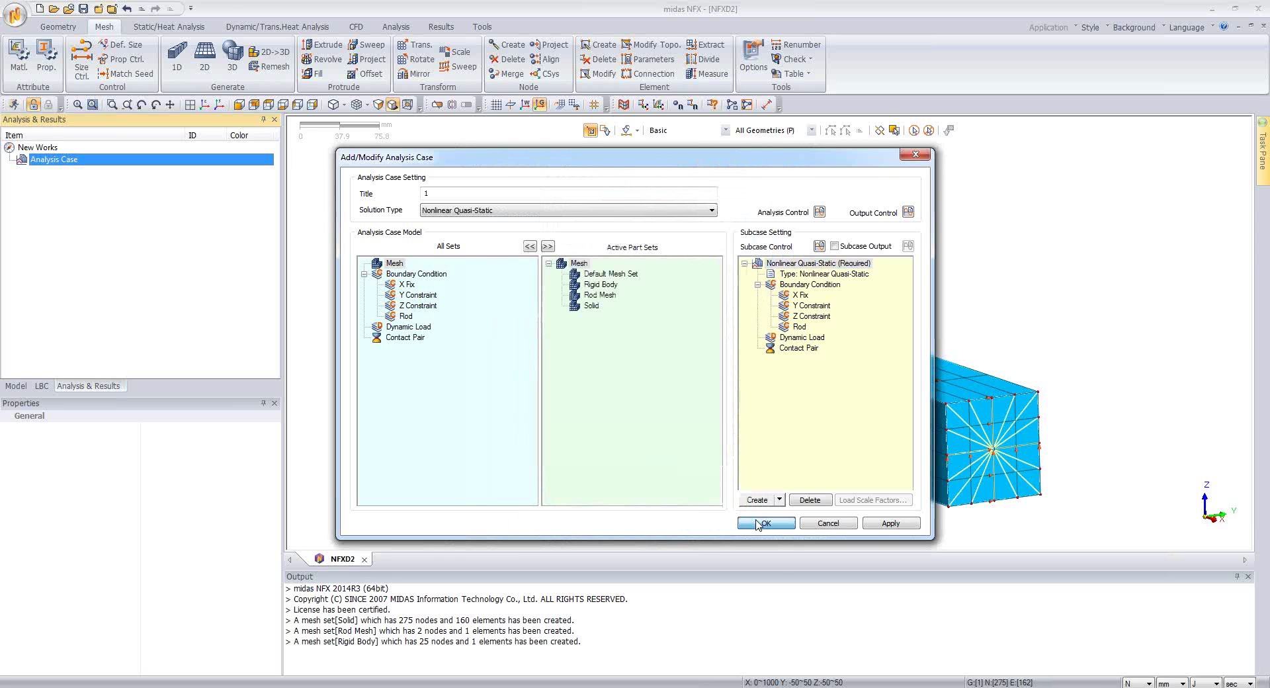
pyautogui.click(761, 523)
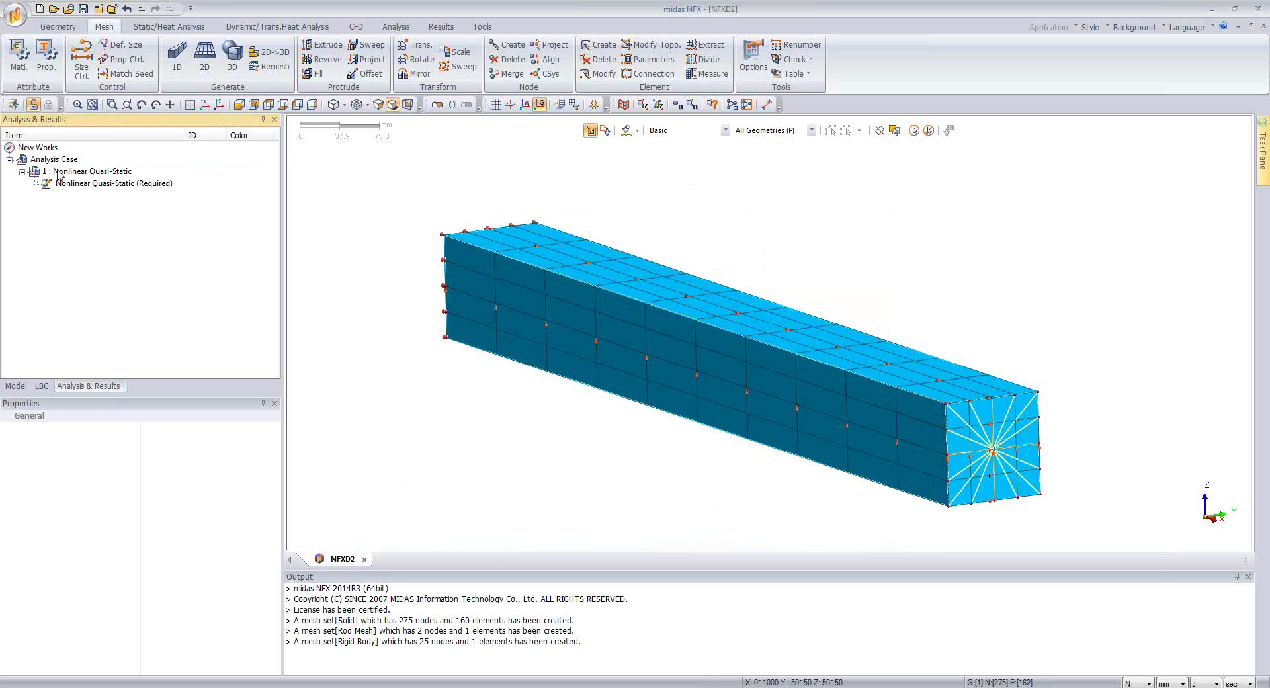
# Solve the nonlinear quasi-static analysis case, saving the model file as NFXD2 in the Example folder.
pyautogui.rightClick(58, 173)
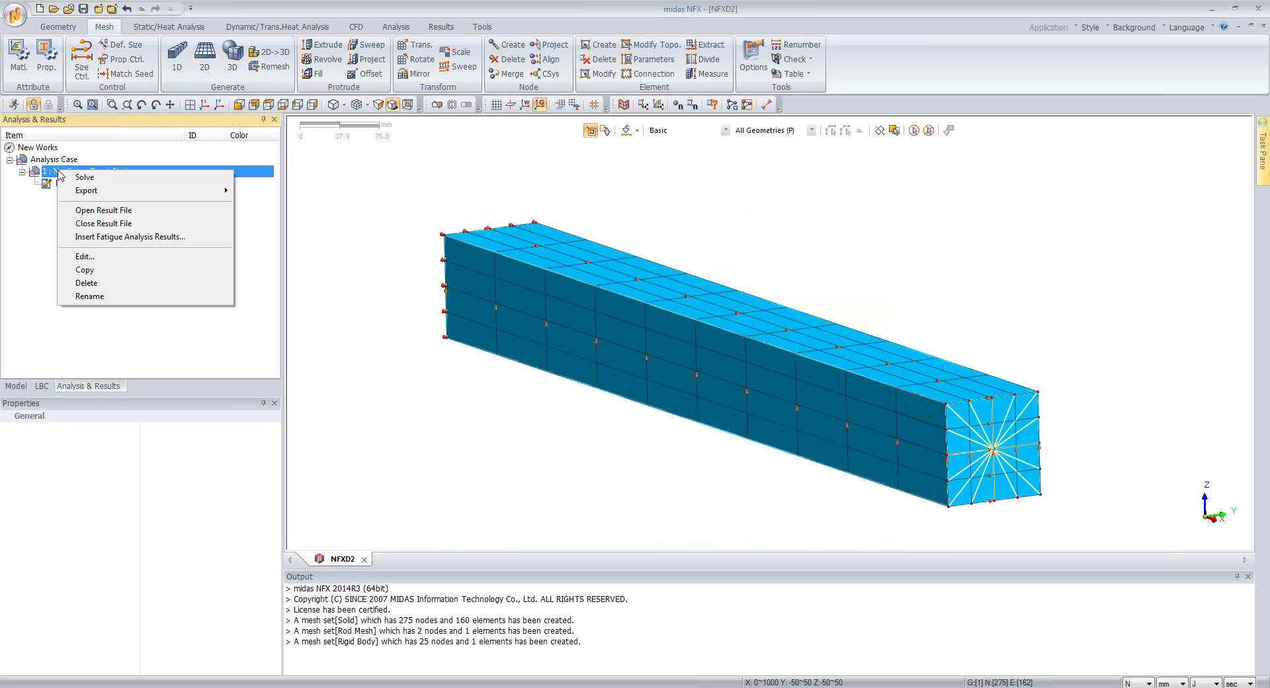
pyautogui.click(96, 178)
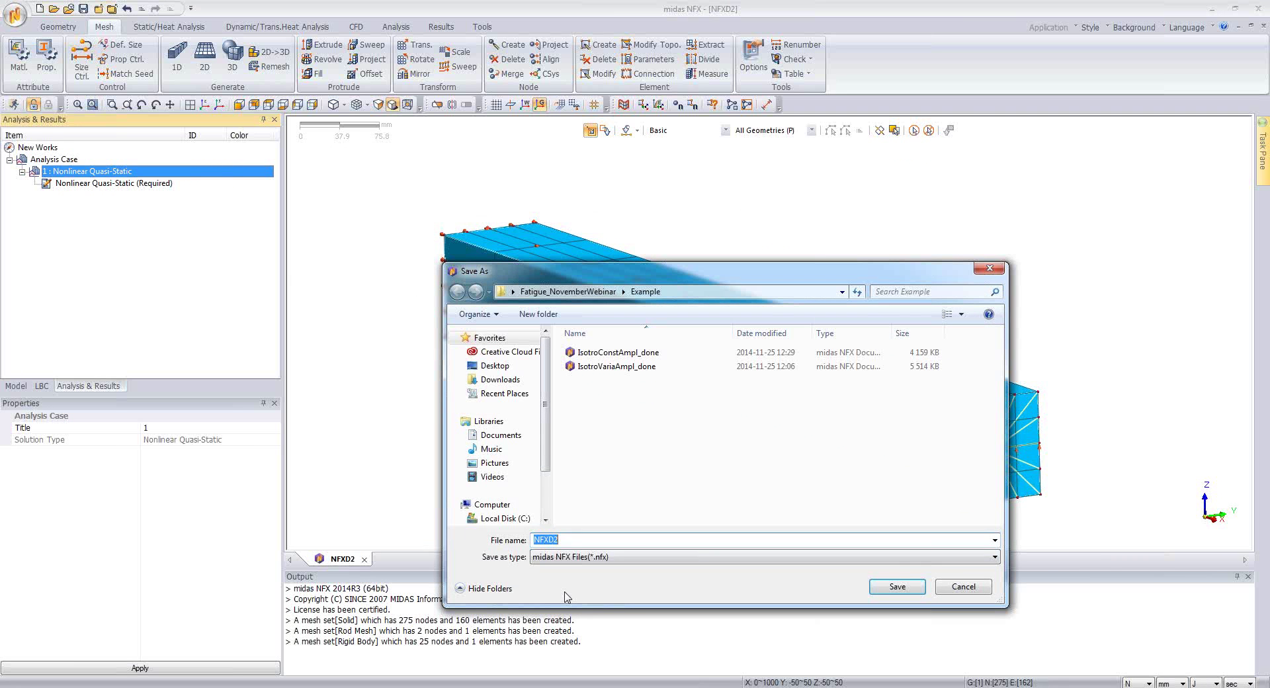
pyautogui.click(897, 586)
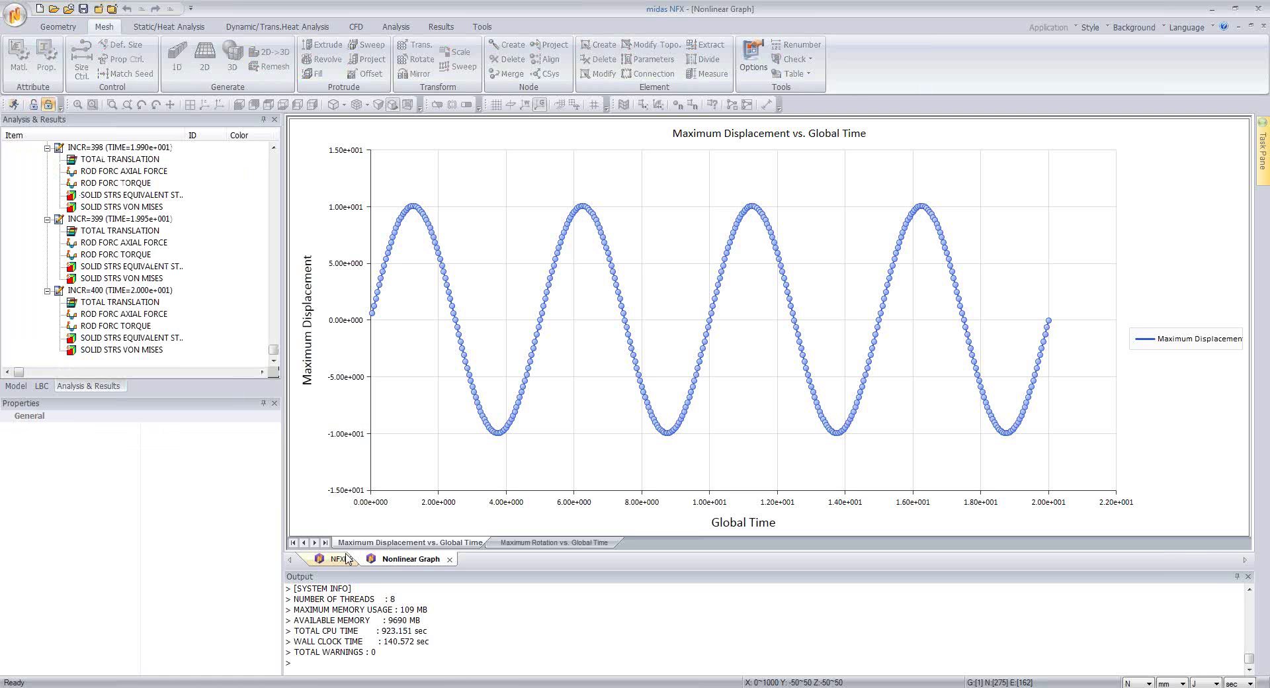
# Return to the NFXD2 model view and show the total translation contour of increment 400 on the beam.
pyautogui.click(329, 560)
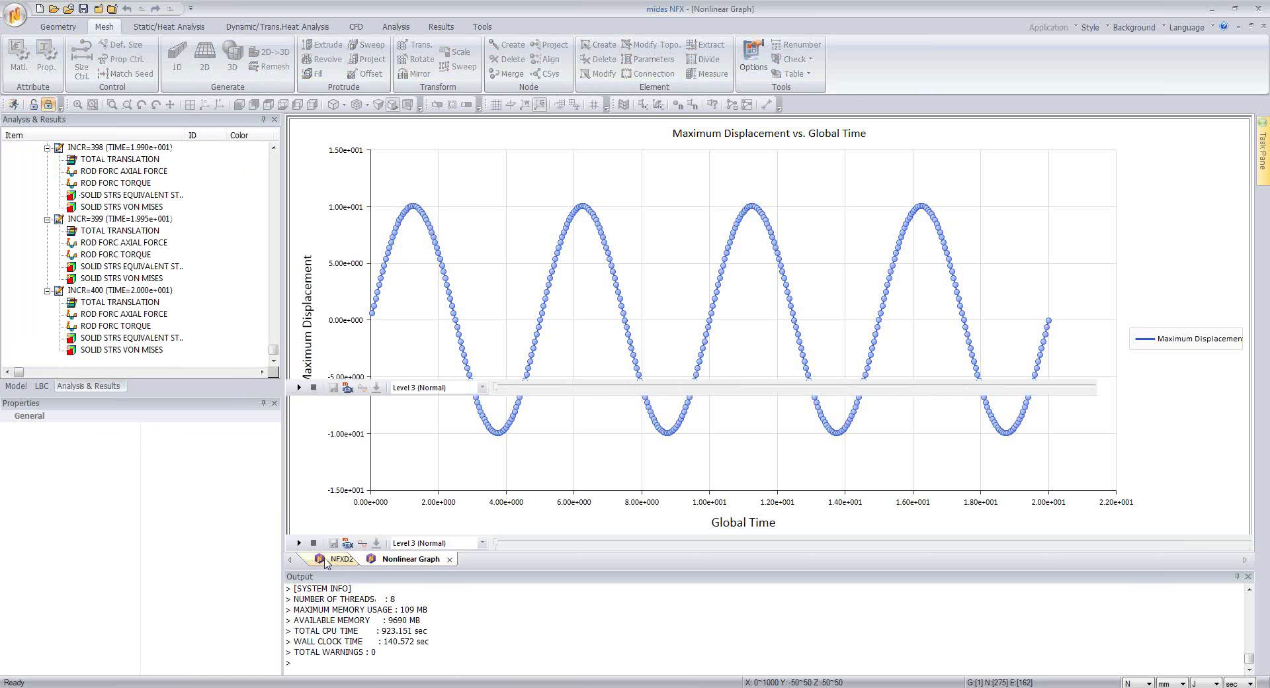
pyautogui.click(122, 303)
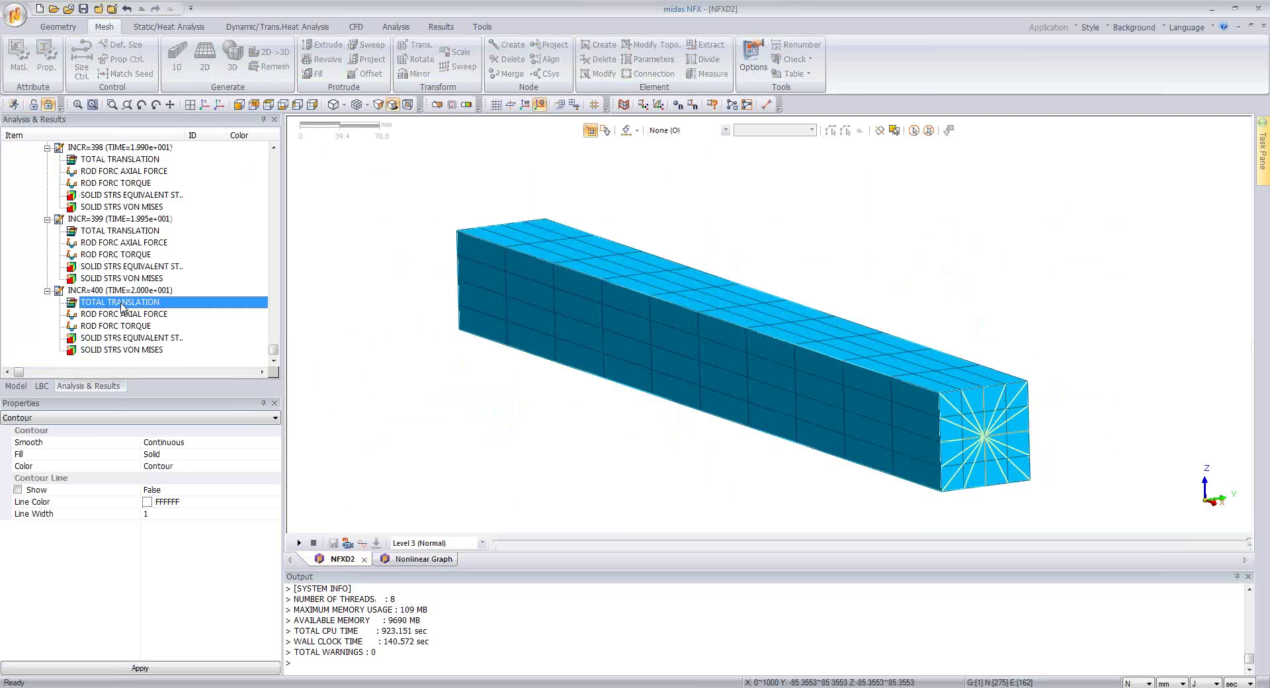
pyautogui.click(139, 74)
pyautogui.click(139, 104)
pyautogui.moveTo(793, 428); pyautogui.dragTo(822, 414, button='middle')
# Replace Total Translation with T1 Translation (V) in the displacement results of increment 400.
pyautogui.rightClick(159, 293)
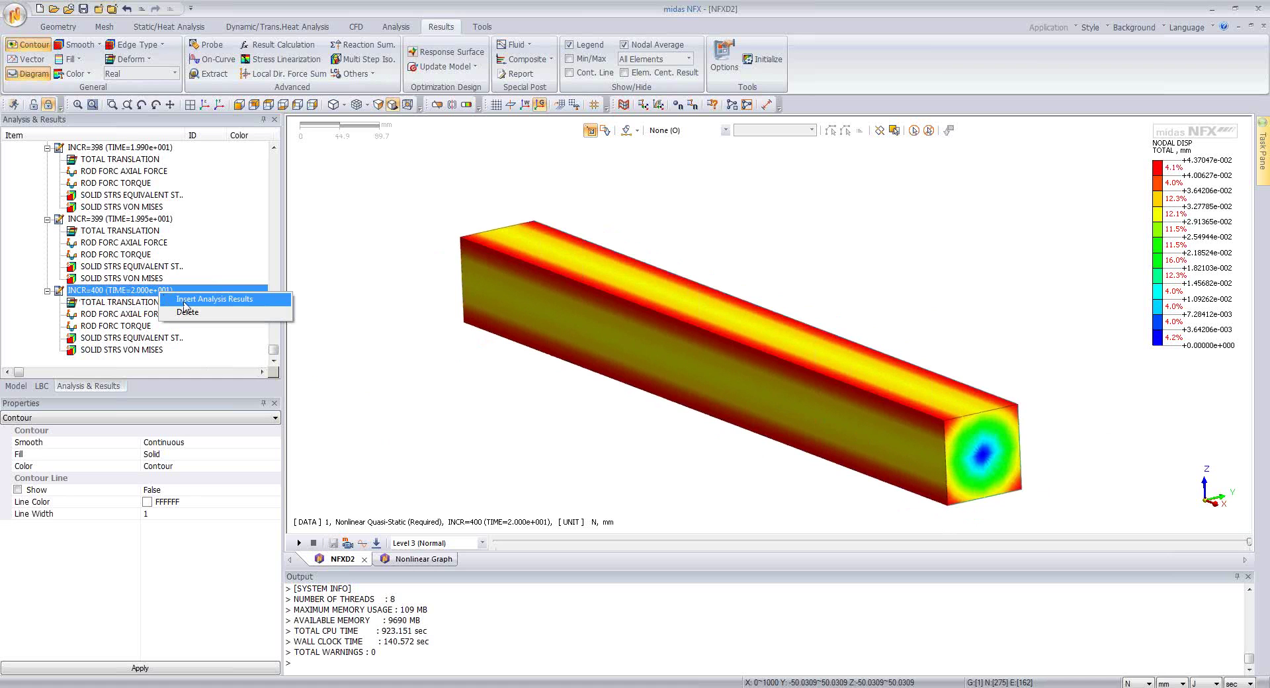
pyautogui.click(186, 301)
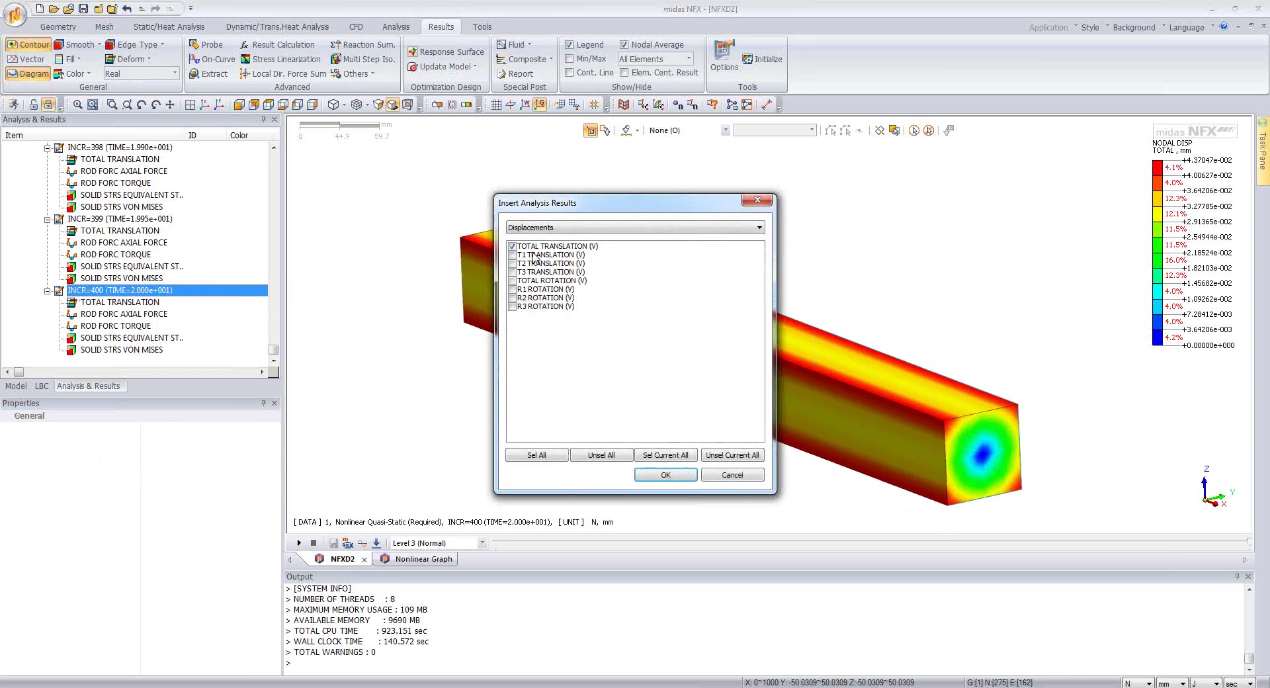
pyautogui.click(513, 255)
pyautogui.click(512, 246)
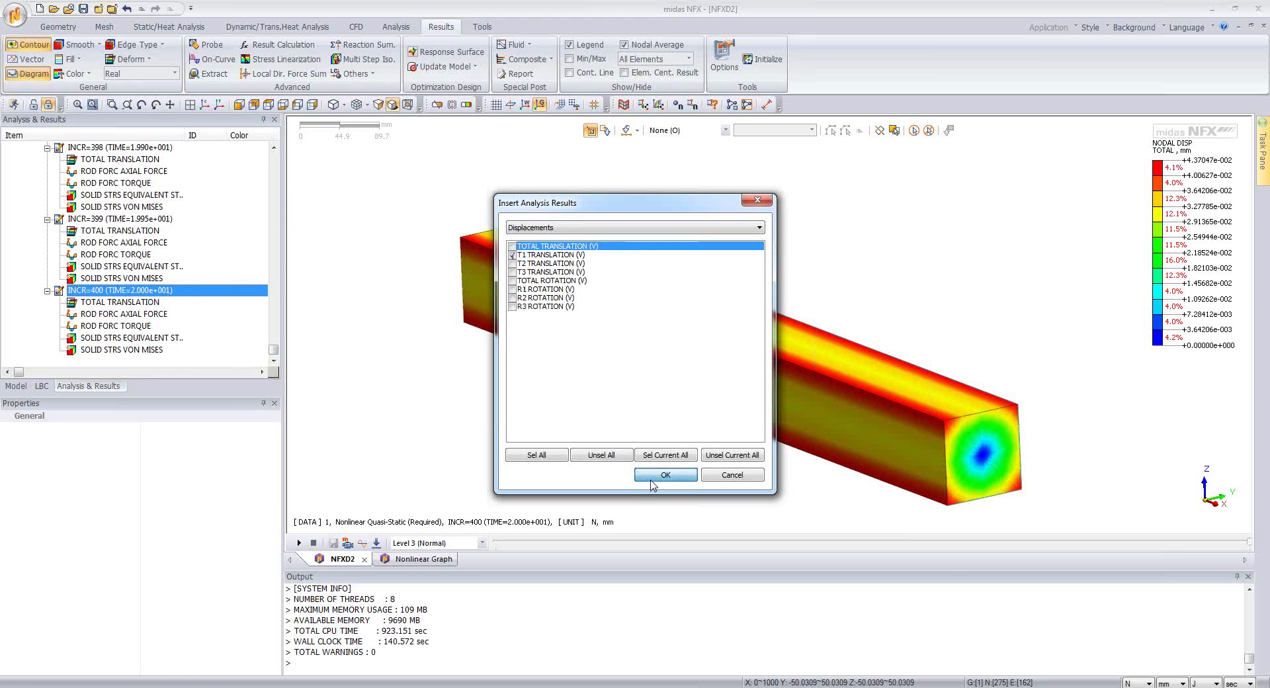
pyautogui.click(652, 475)
# Display the T1 translation contour of increment 400 with the Mesh Edge display type.
pyautogui.doubleClick(112, 303)
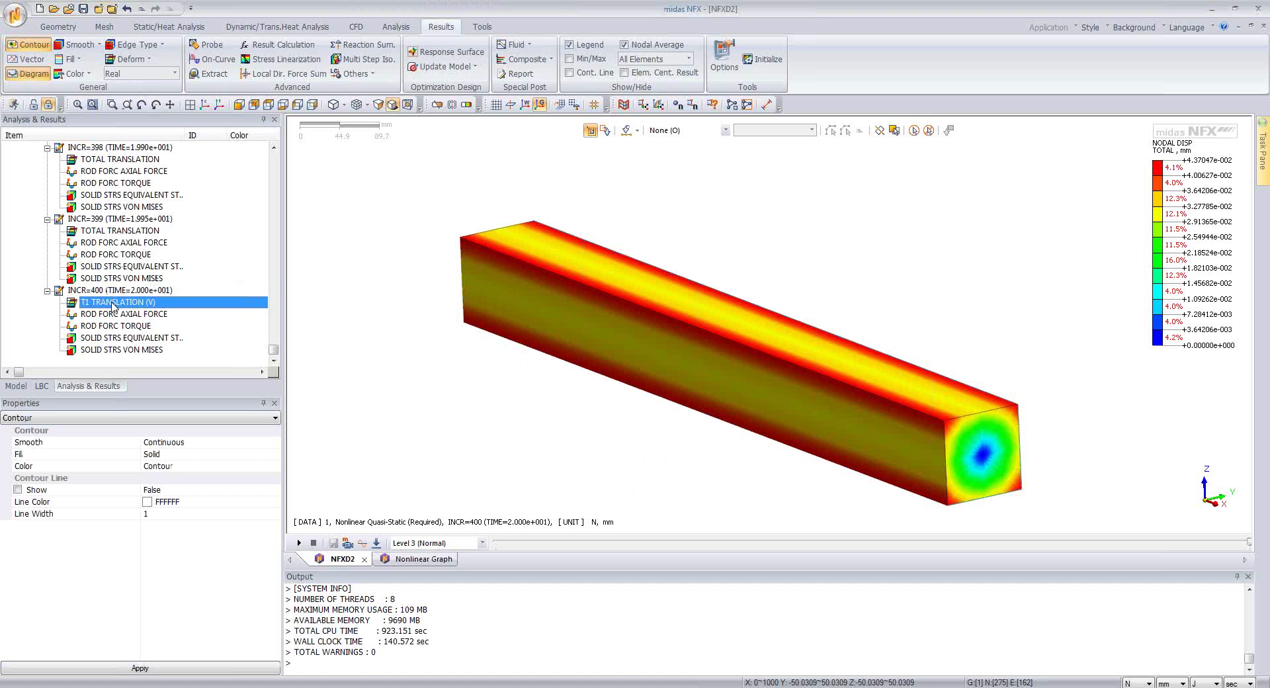
pyautogui.moveTo(864, 409)
pyautogui.mouseDown(button='middle')
pyautogui.moveTo(854, 414)
pyautogui.moveTo(876, 409)
pyautogui.mouseUp(button='middle')
pyautogui.moveTo(541, 308); pyautogui.dragTo(552, 306, button='middle')
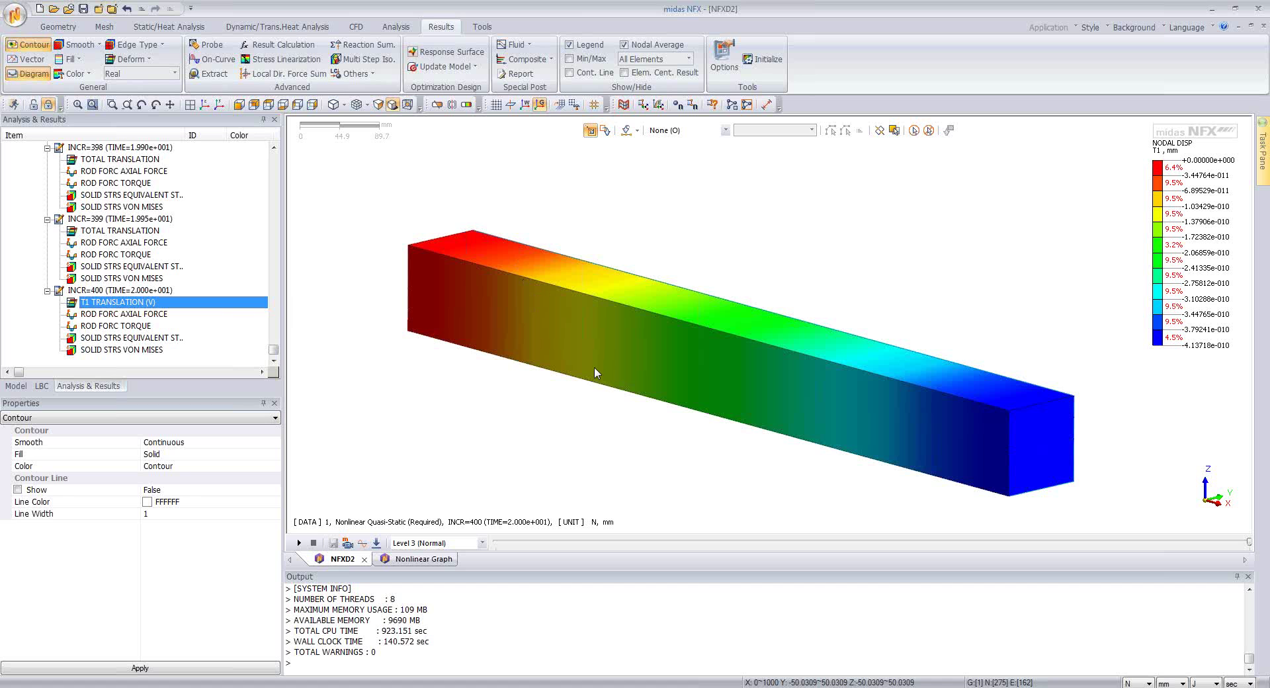
pyautogui.moveTo(677, 339); pyautogui.dragTo(639, 407, button='middle')
pyautogui.scroll(-1, 645, 375)
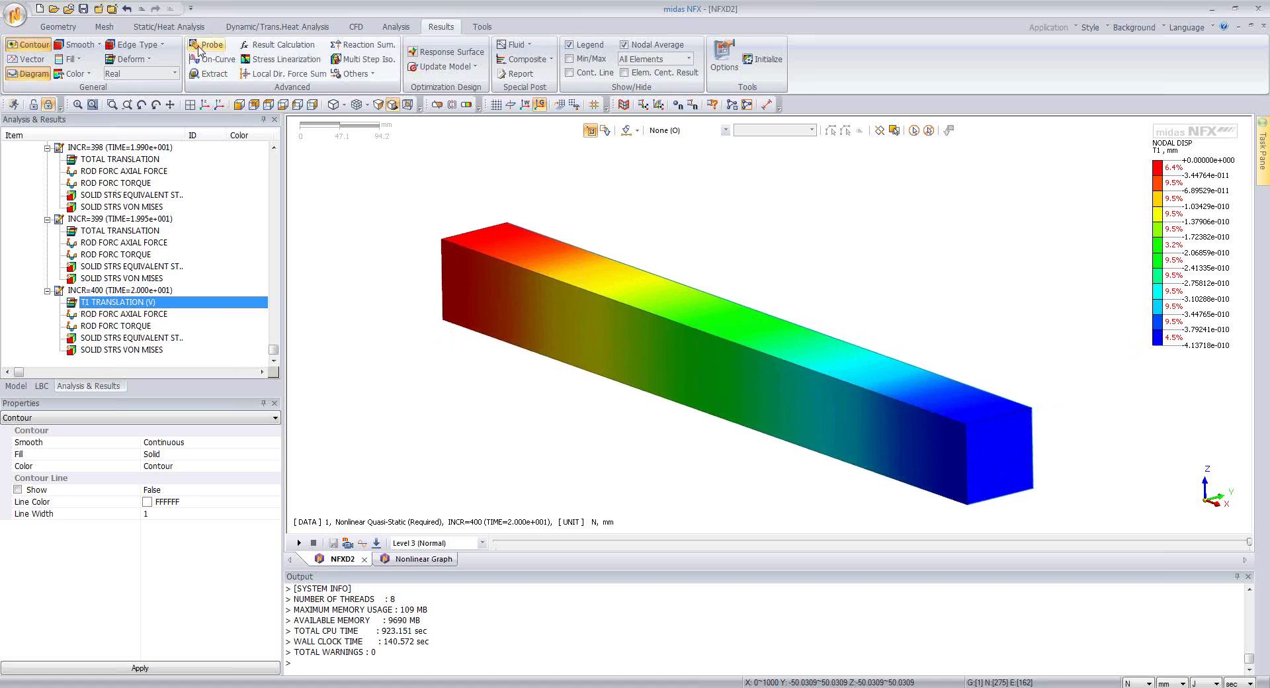
pyautogui.click(158, 44)
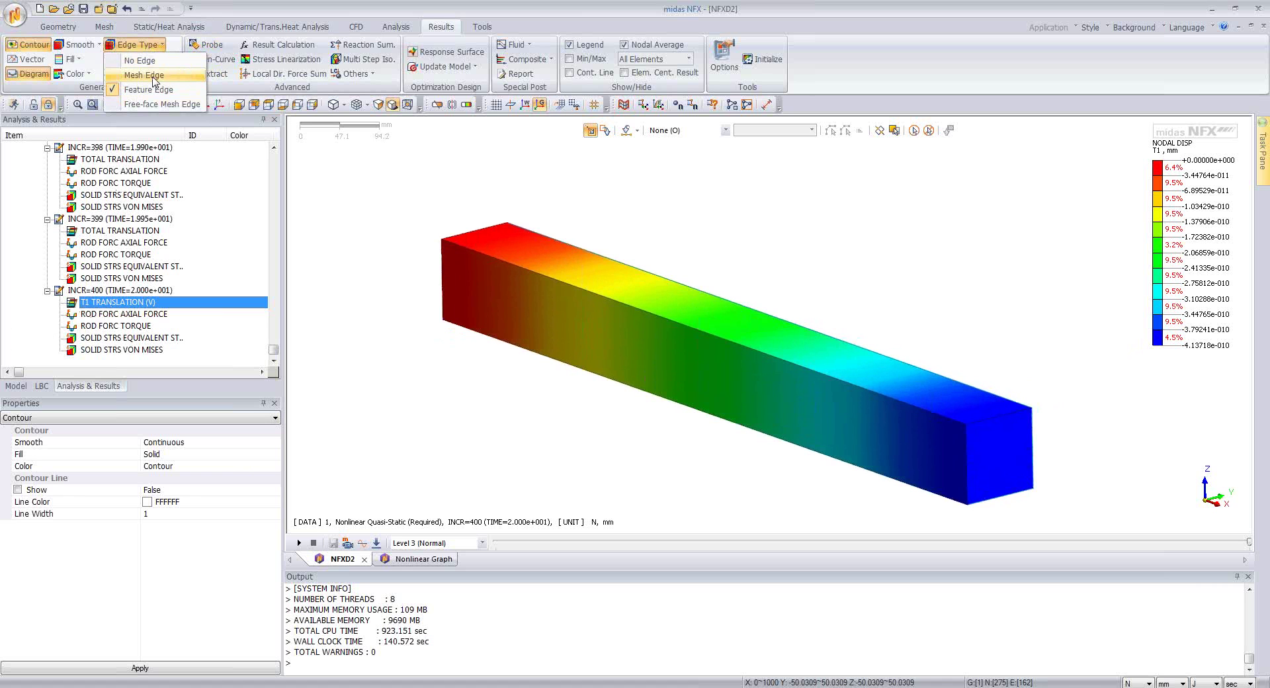
pyautogui.click(153, 78)
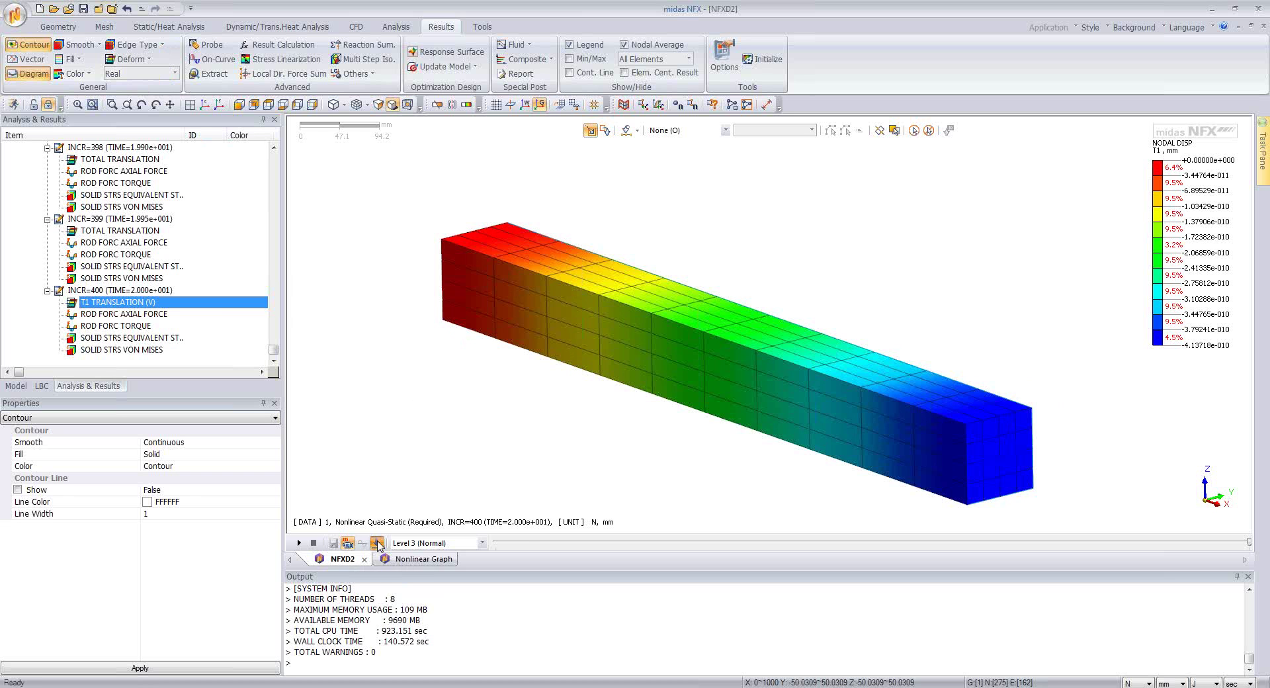
# Set up the results animation over all subcases with a step interval of 3 and the speed Level 5 (Fast).
pyautogui.click(381, 542)
pyautogui.doubleClick(443, 517)
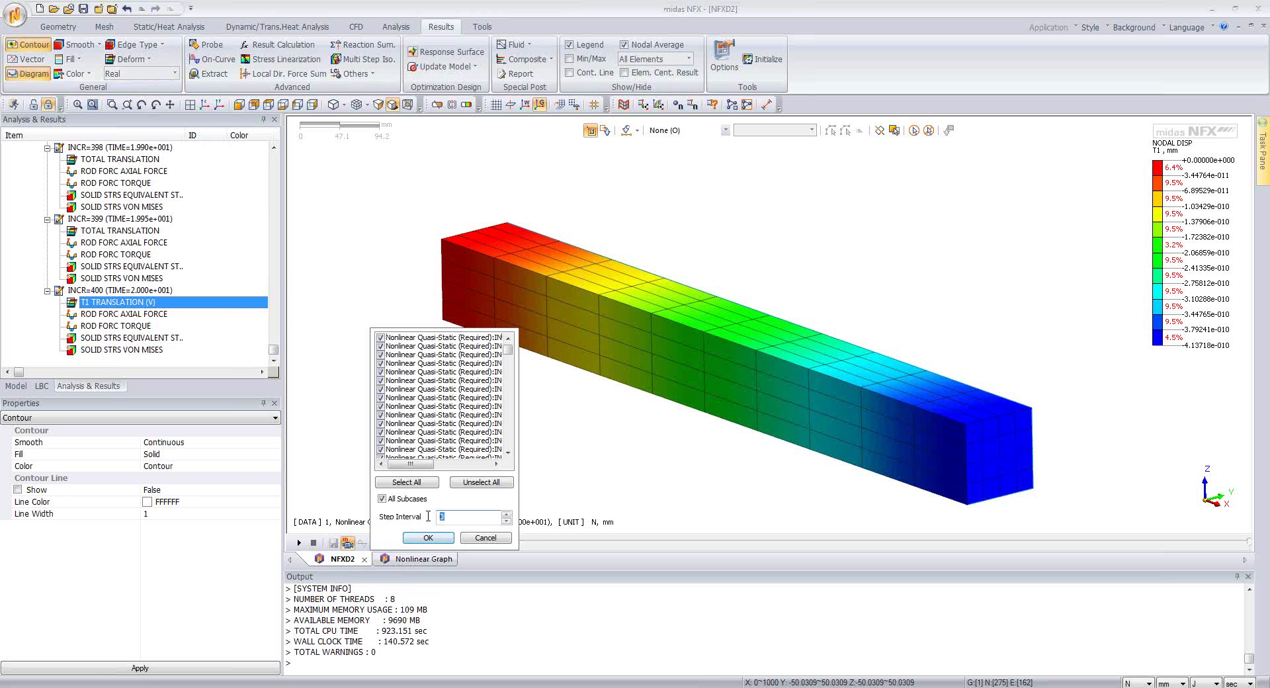
pyautogui.write('3')
pyautogui.click(428, 537)
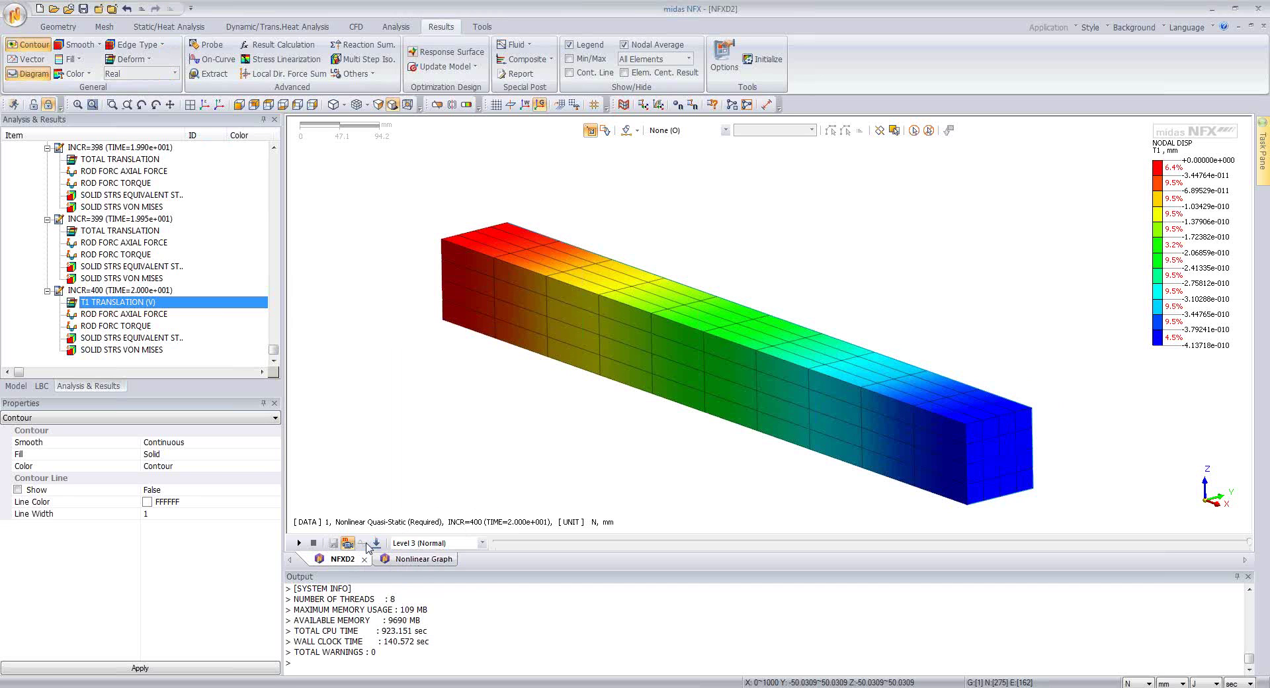
pyautogui.click(404, 543)
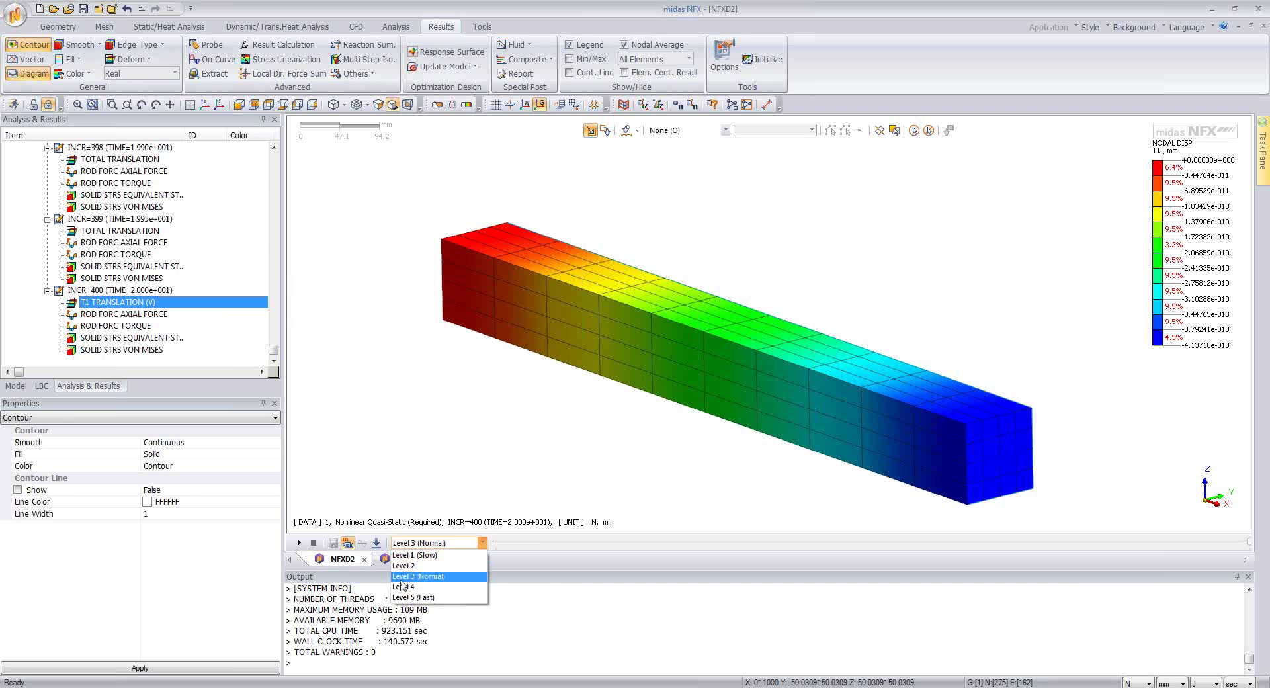
pyautogui.click(413, 597)
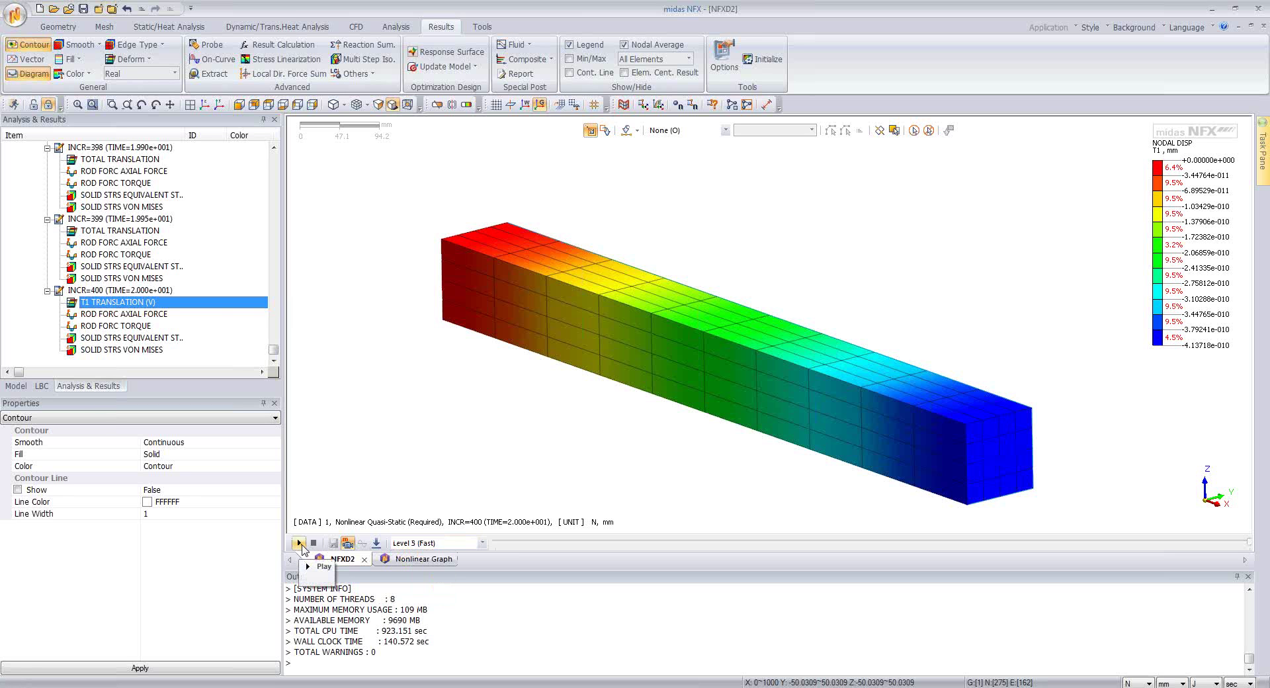
# Play the T1 translation animation of the beam.
pyautogui.click(299, 544)
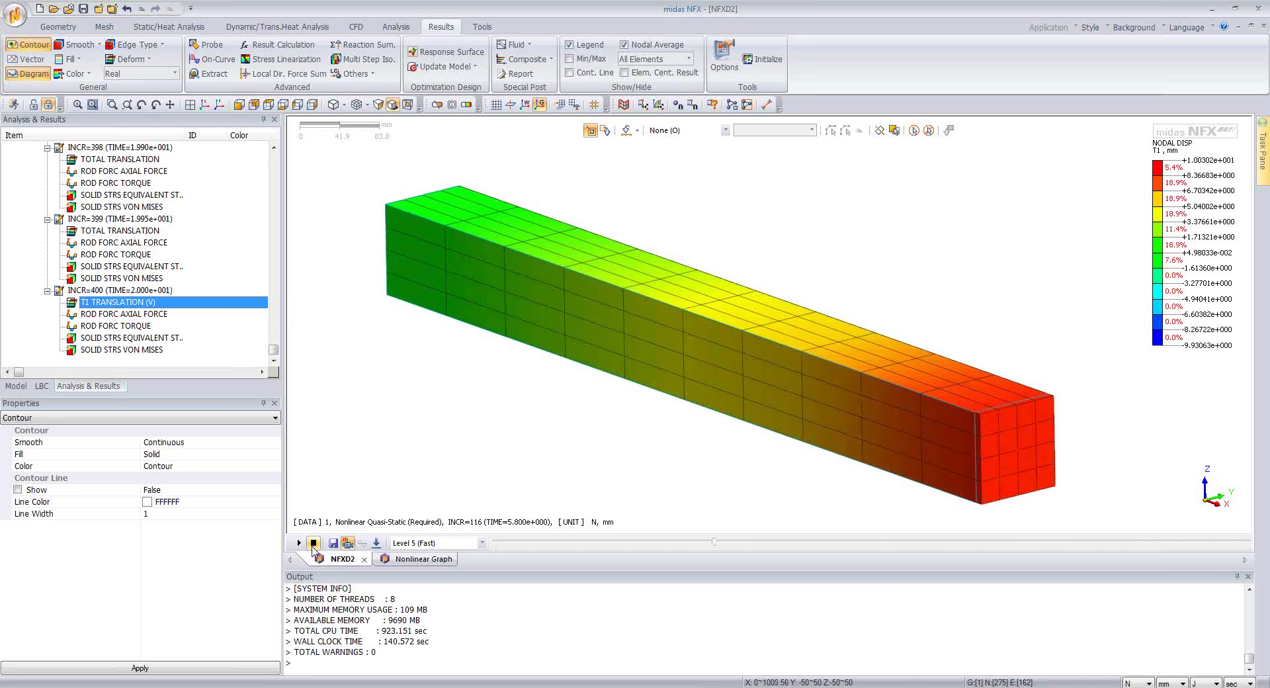
# Extract the Solid Stresses result SOLID STRS NORMAL XX for element 1, at the beam's lower corner, into a table covering all increments.
pyautogui.click(209, 74)
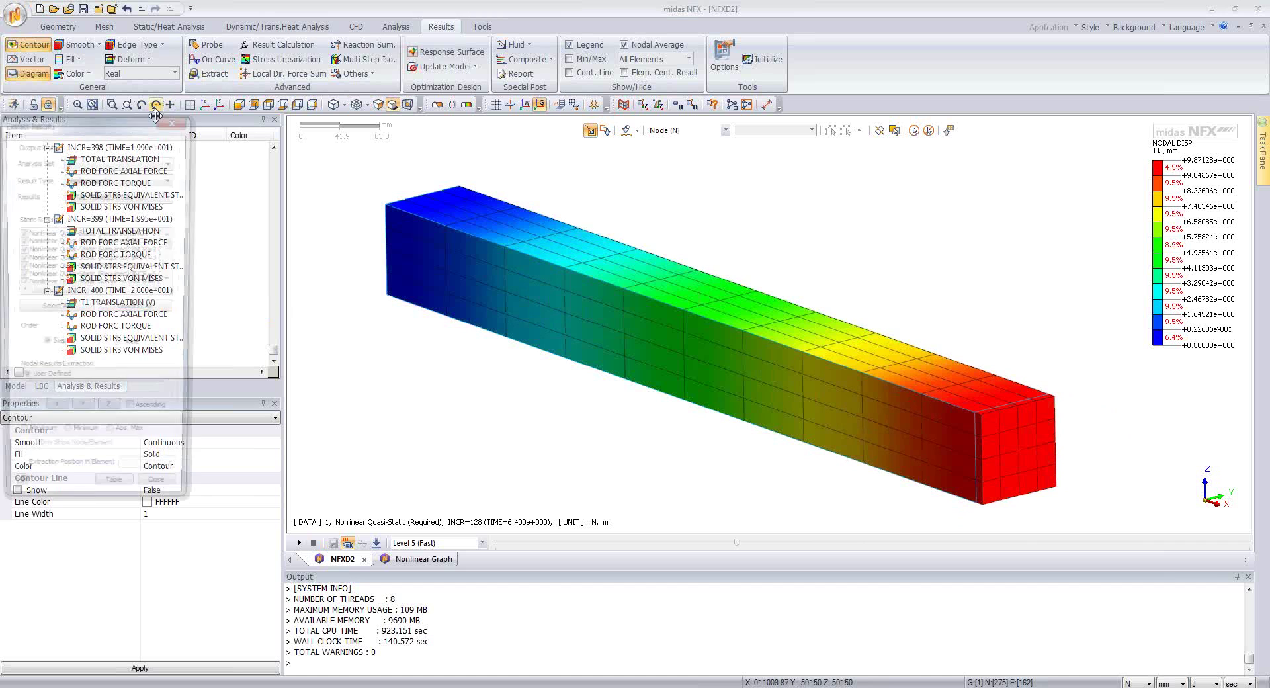
pyautogui.moveTo(102, 134); pyautogui.dragTo(210, 145)
pyautogui.click(223, 191)
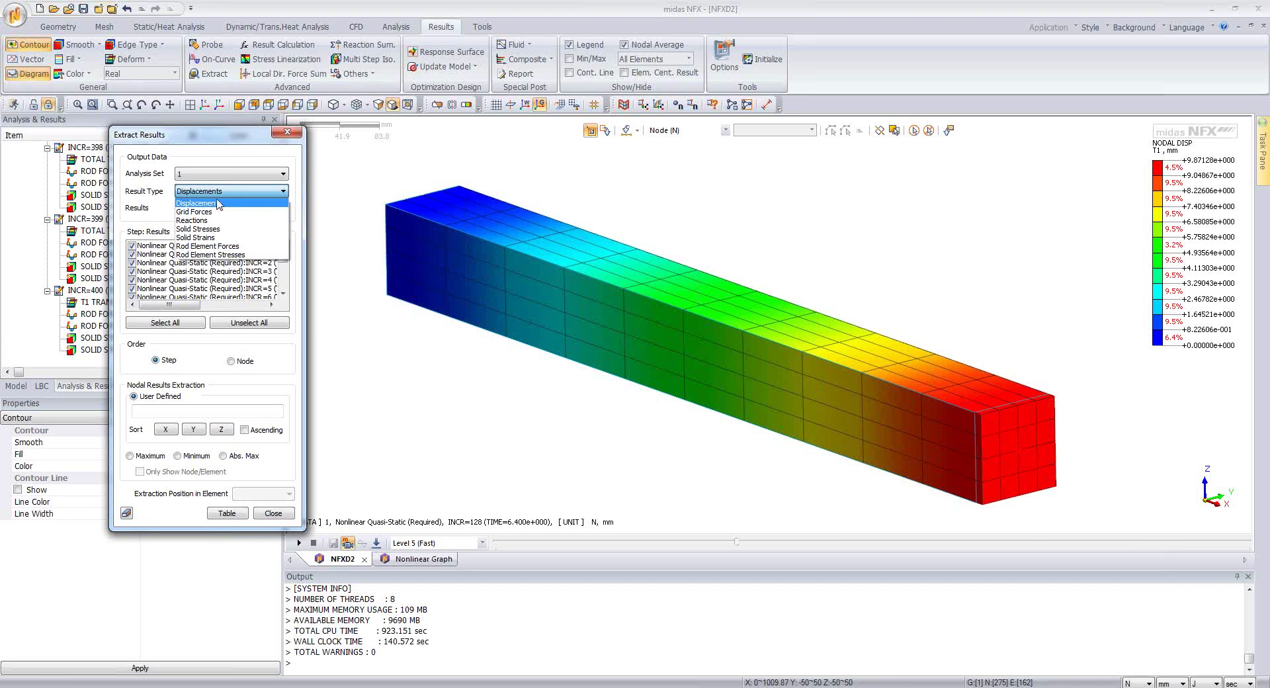
pyautogui.click(210, 229)
pyautogui.click(225, 208)
pyautogui.click(225, 238)
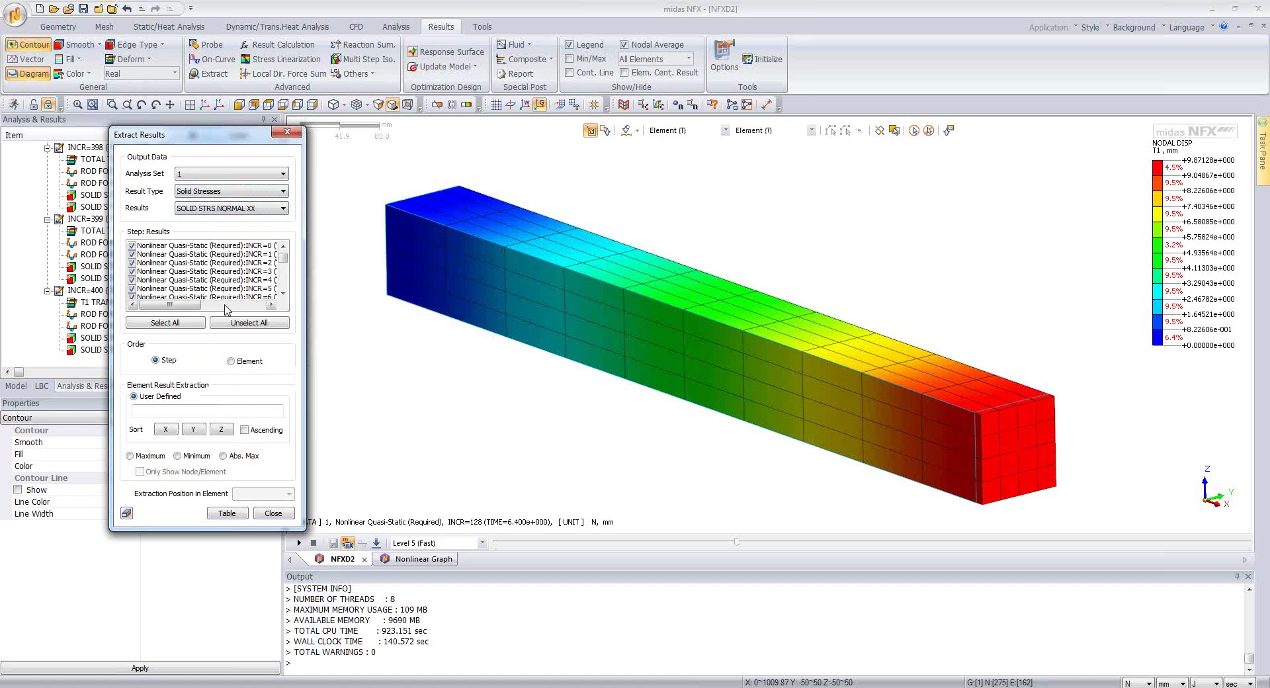
pyautogui.moveTo(222, 139); pyautogui.dragTo(211, 149)
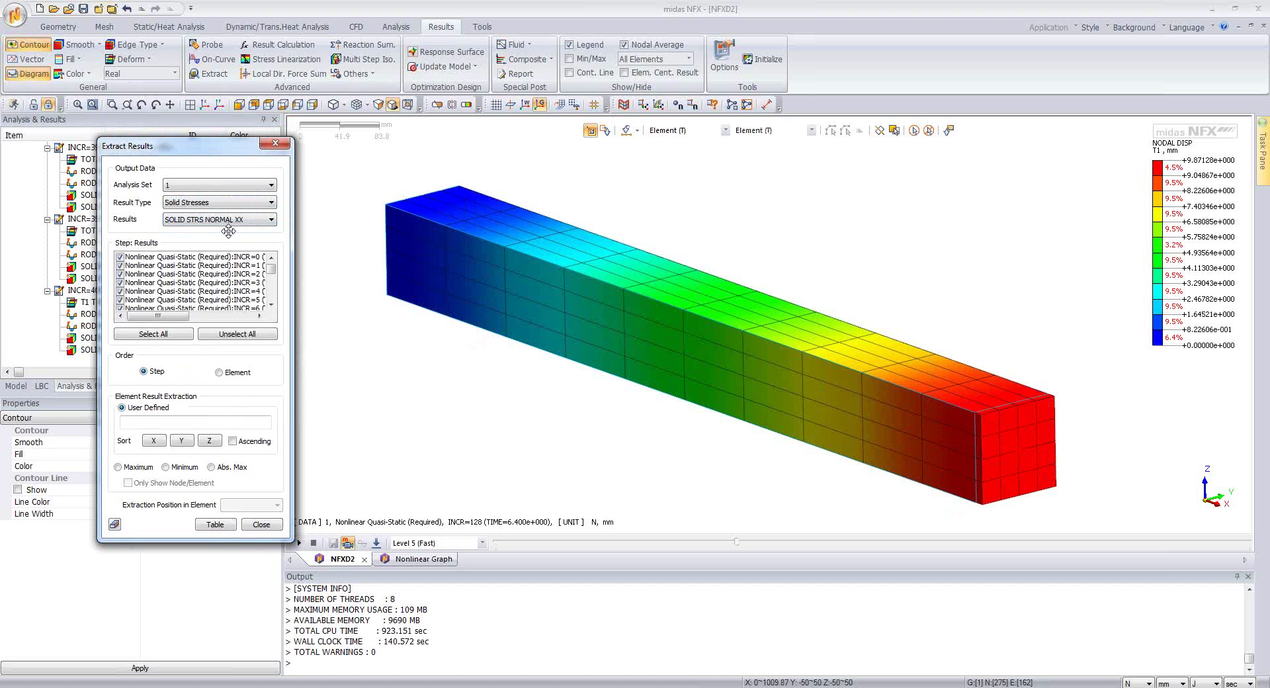
pyautogui.click(430, 314)
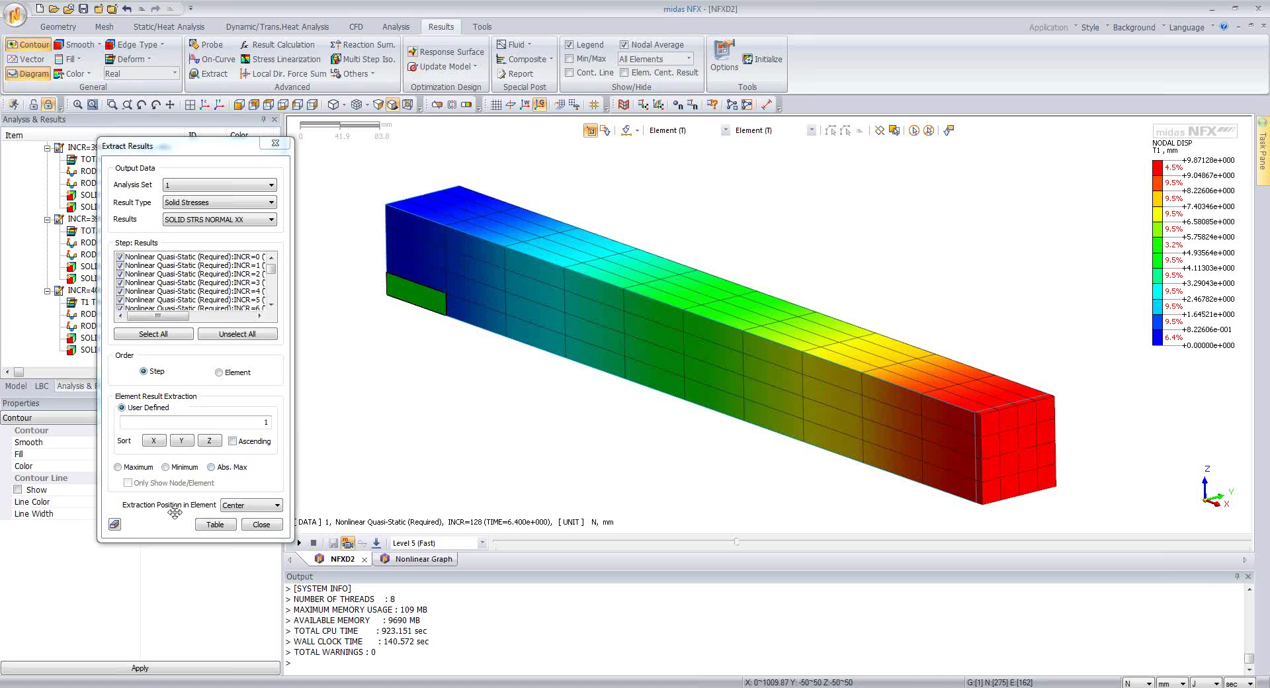
pyautogui.click(213, 525)
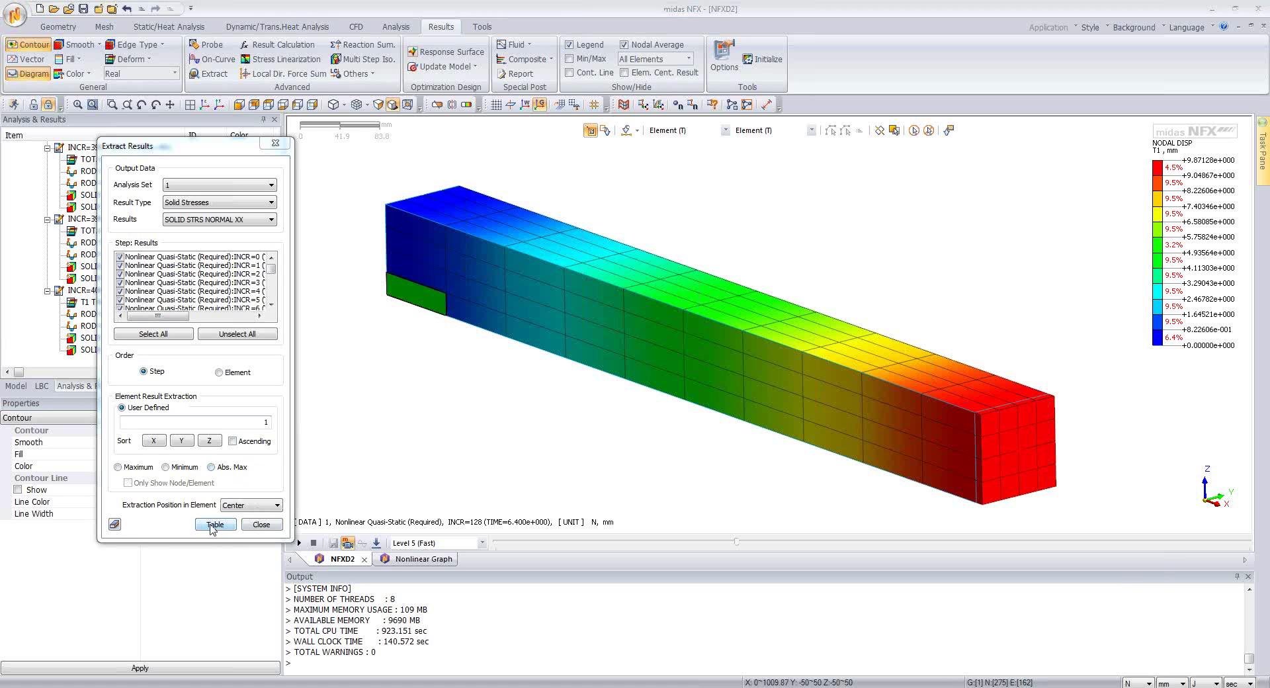
# Graph the extracted stress table with Step Value as the X axis and Elem: 1Center as the Y axis, and preview the curve.
pyautogui.rightClick(598, 303)
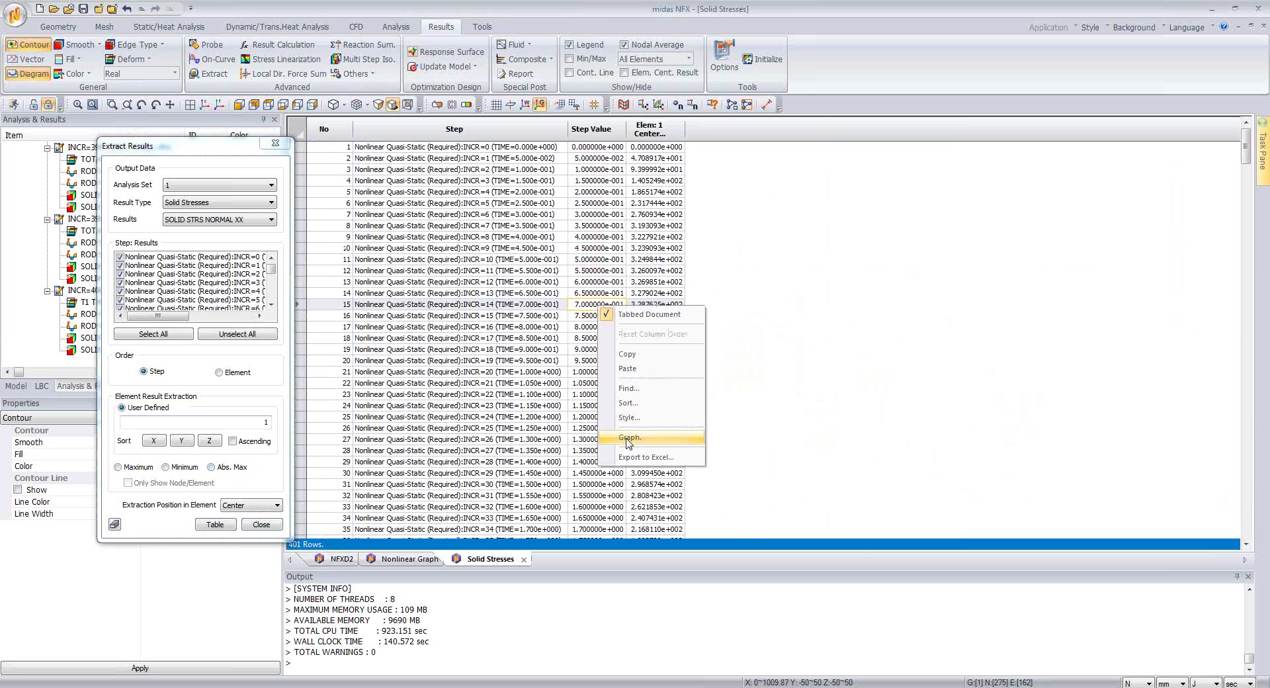
pyautogui.click(627, 442)
pyautogui.click(396, 344)
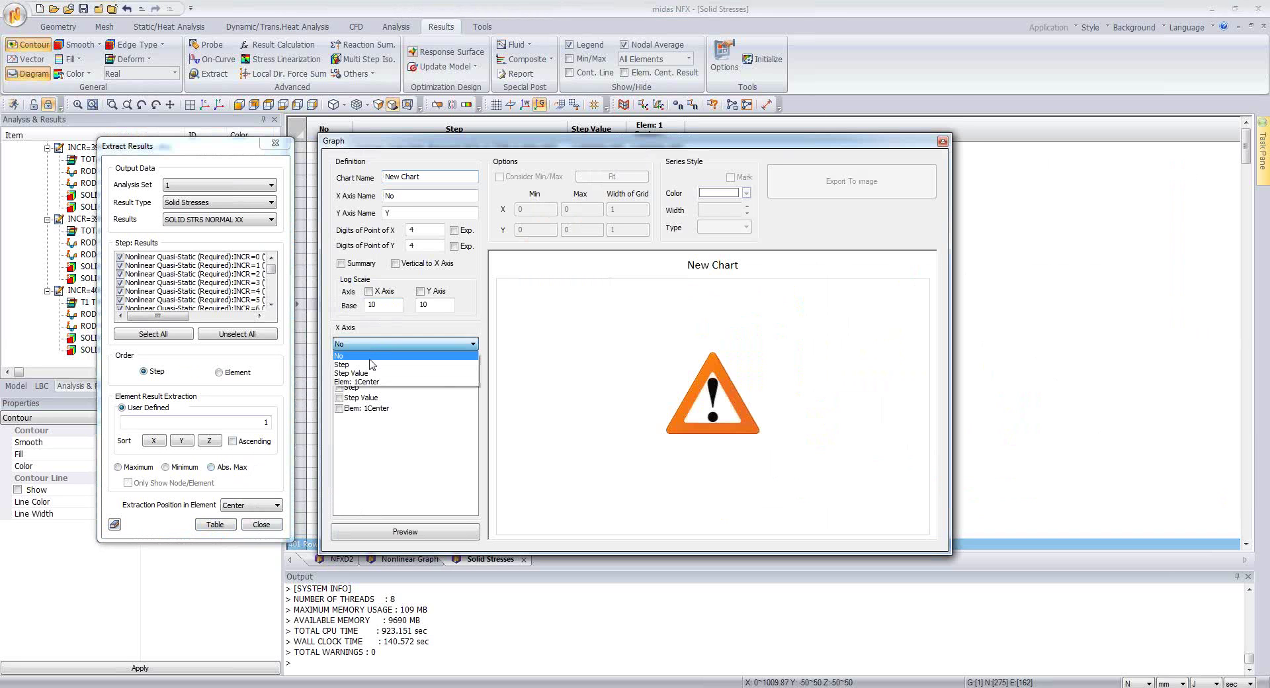
pyautogui.click(369, 373)
pyautogui.click(339, 408)
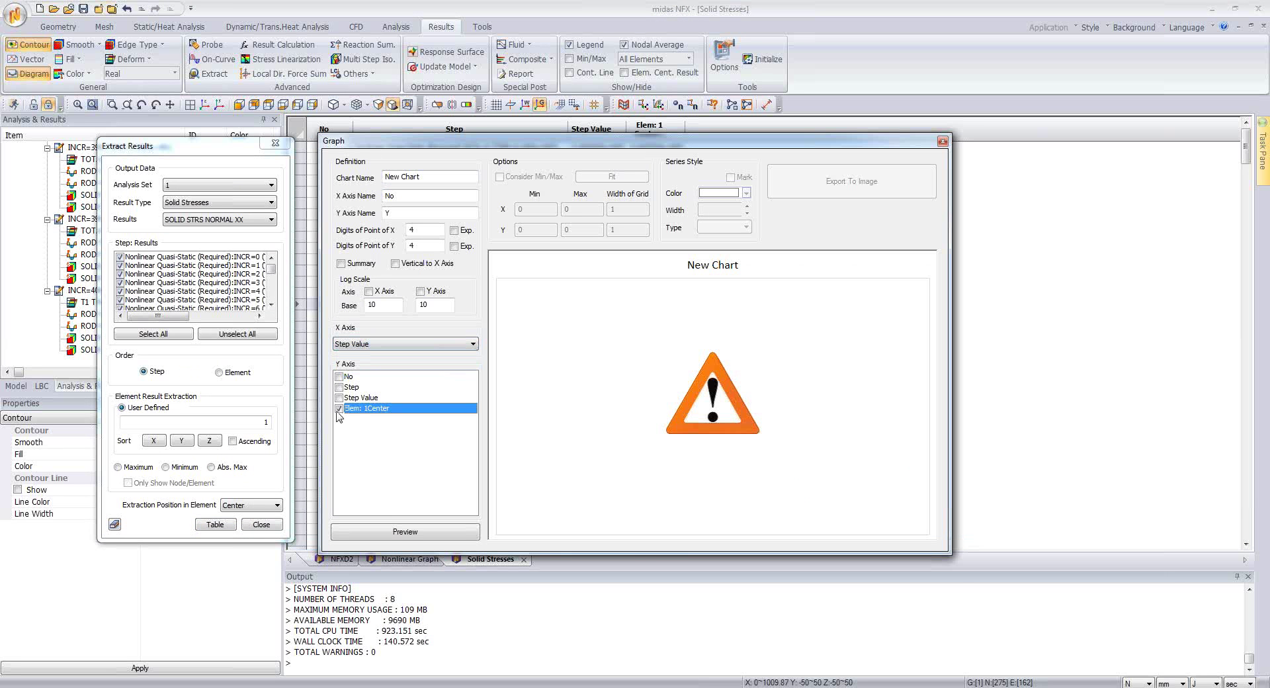
pyautogui.click(383, 532)
pyautogui.moveTo(525, 454)
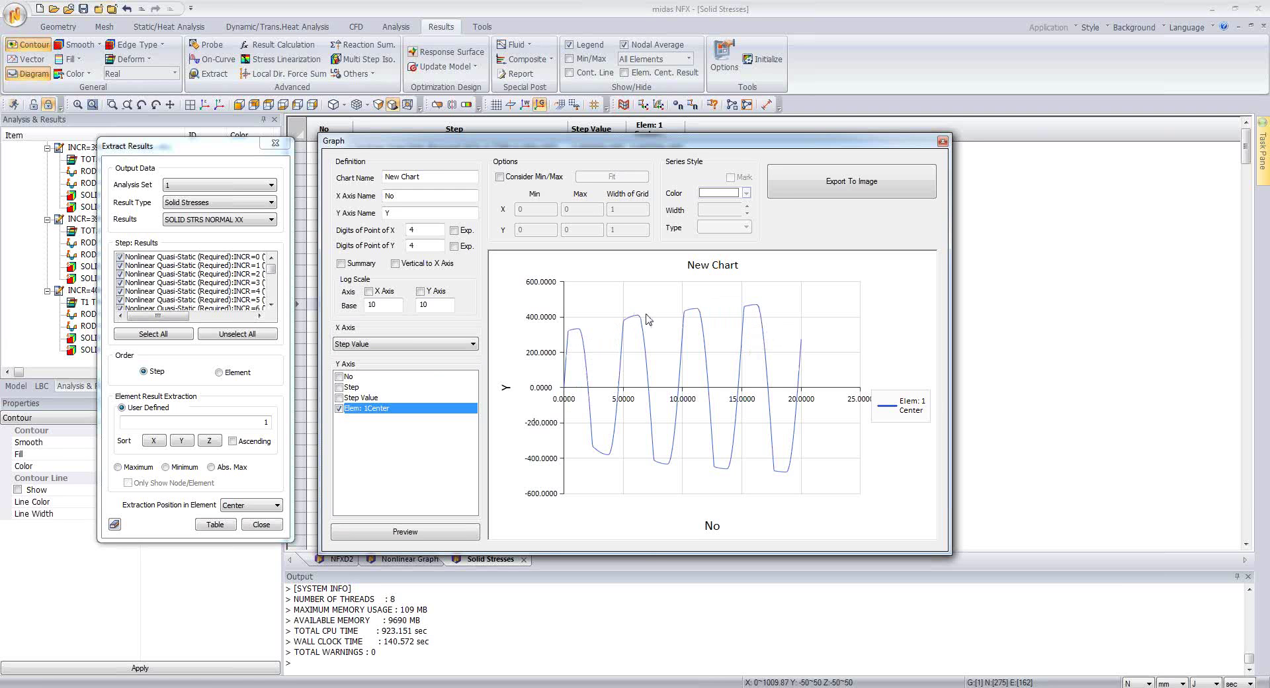
pyautogui.moveTo(760, 314)
# Switch to the PowerPoint slide show and display the Material behavior under cyclic loading slide.
pyautogui.moveTo(631, 684)
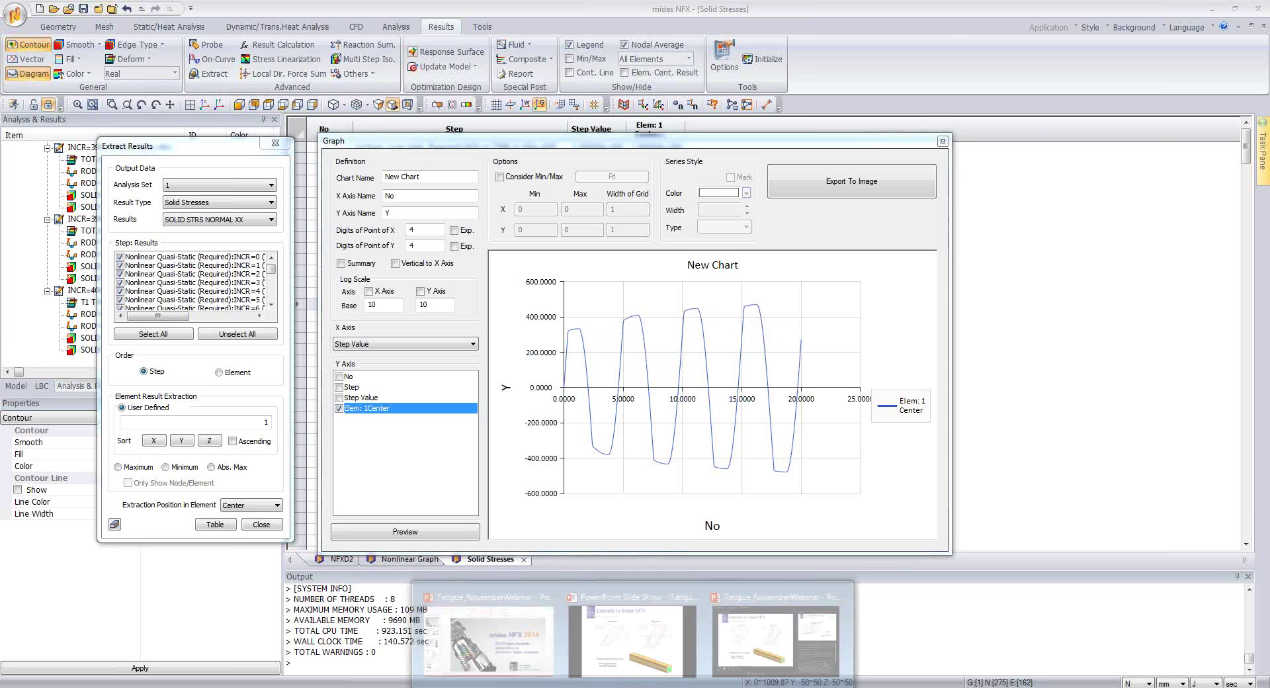
pyautogui.click(629, 654)
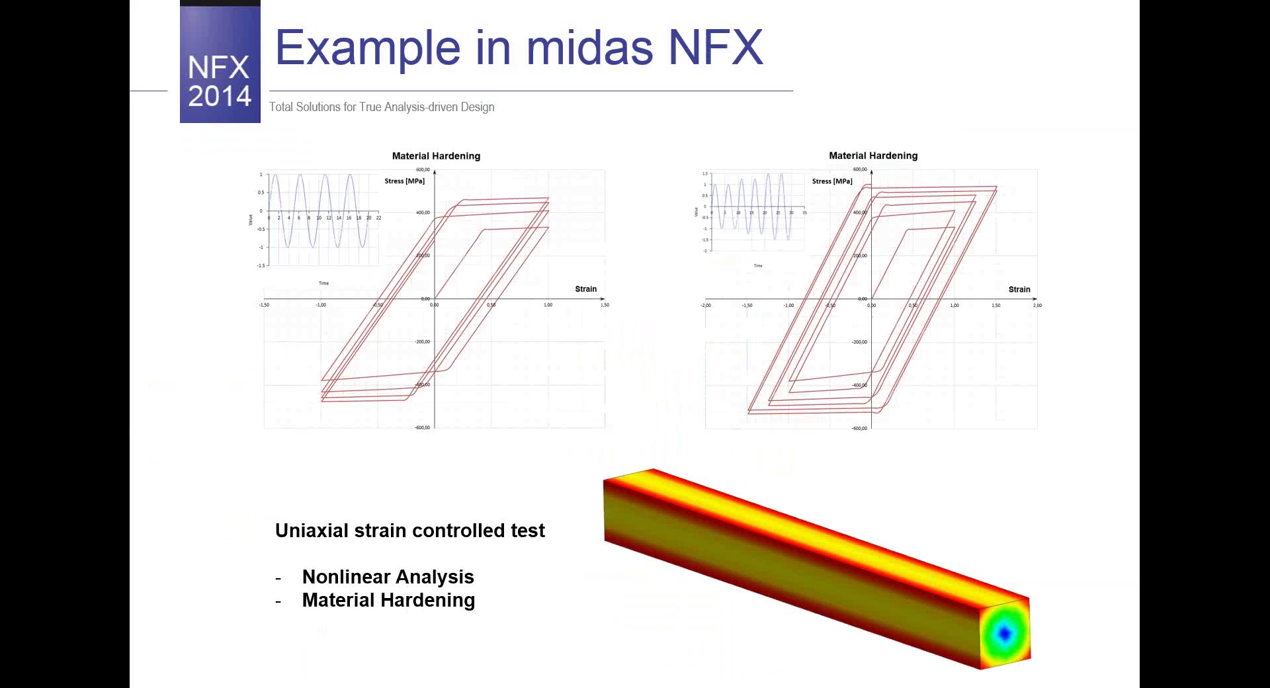
pyautogui.press('Right')
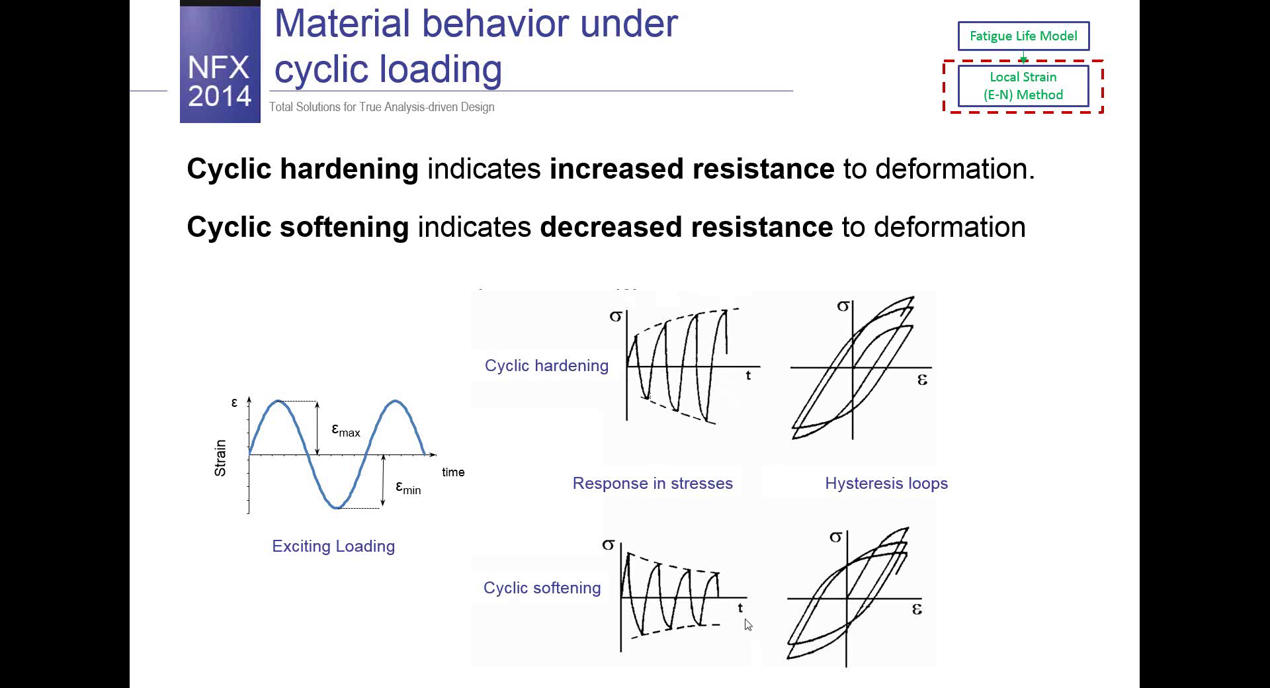
# Switch to the Hardening Curve workbook in Excel and examine the Material Hardening charts on the Example results 20s and Example results VA 30s sheets.
pyautogui.hotkey('alt', 'Tab')
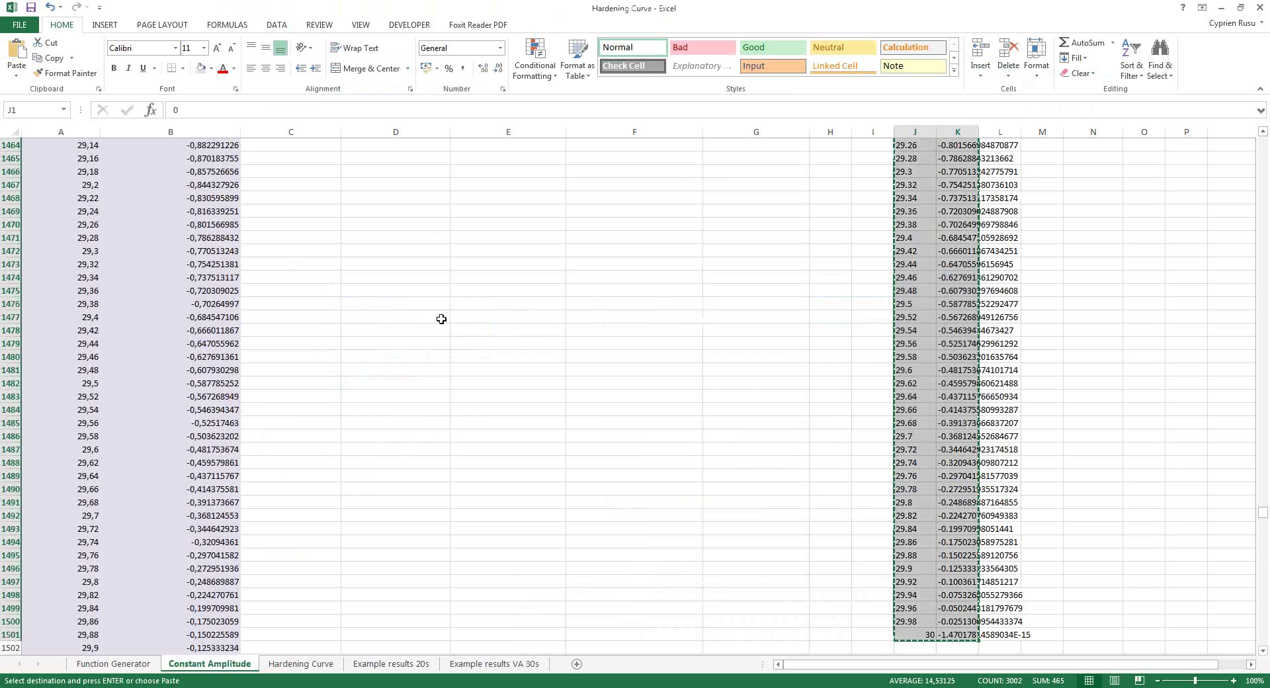
pyautogui.click(288, 667)
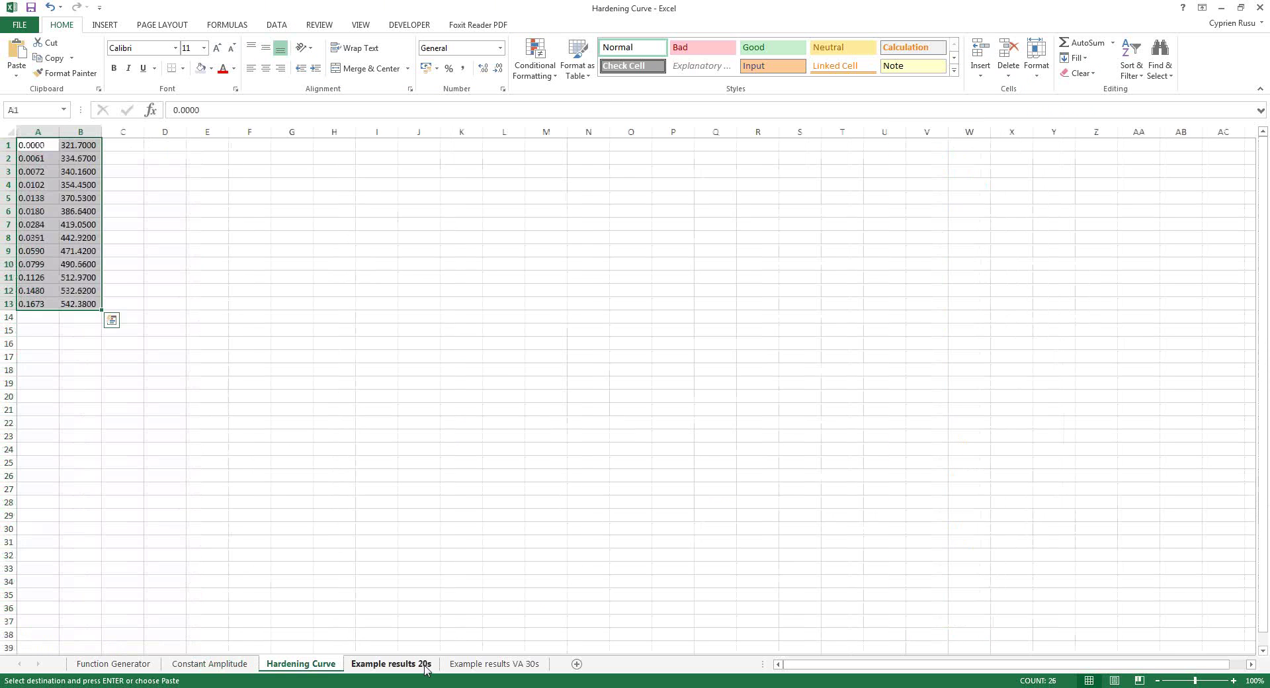
pyautogui.click(391, 664)
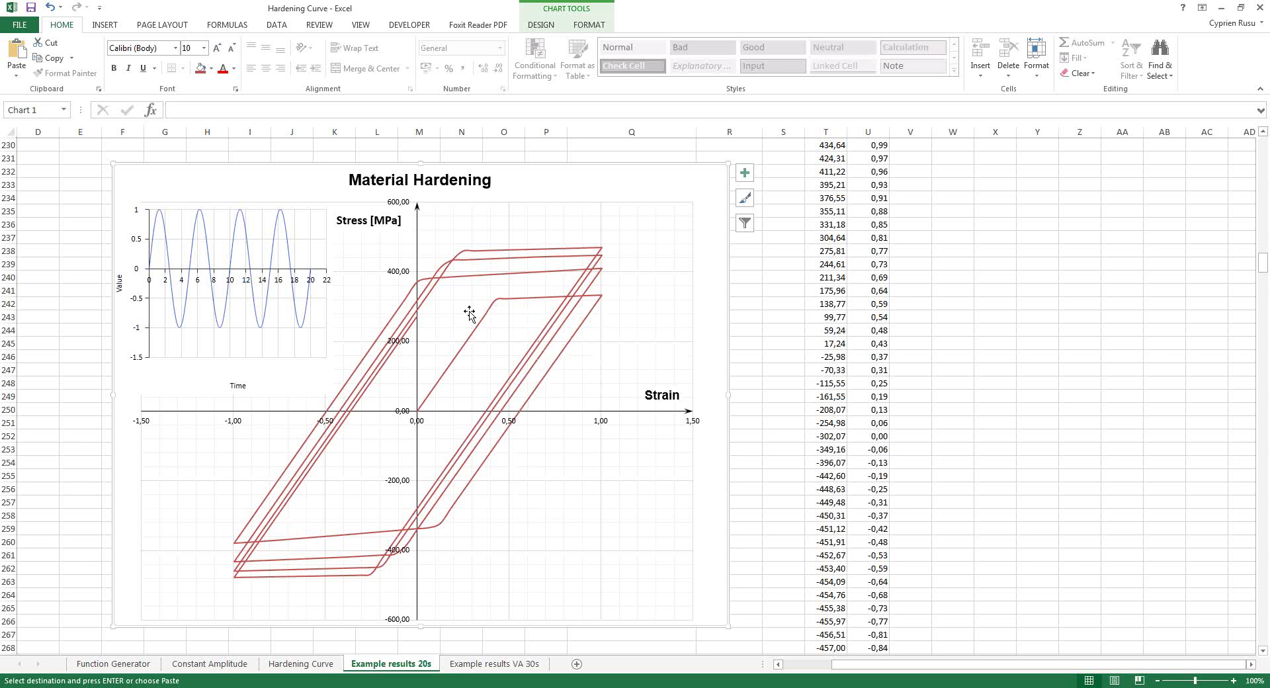
pyautogui.moveTo(495, 308)
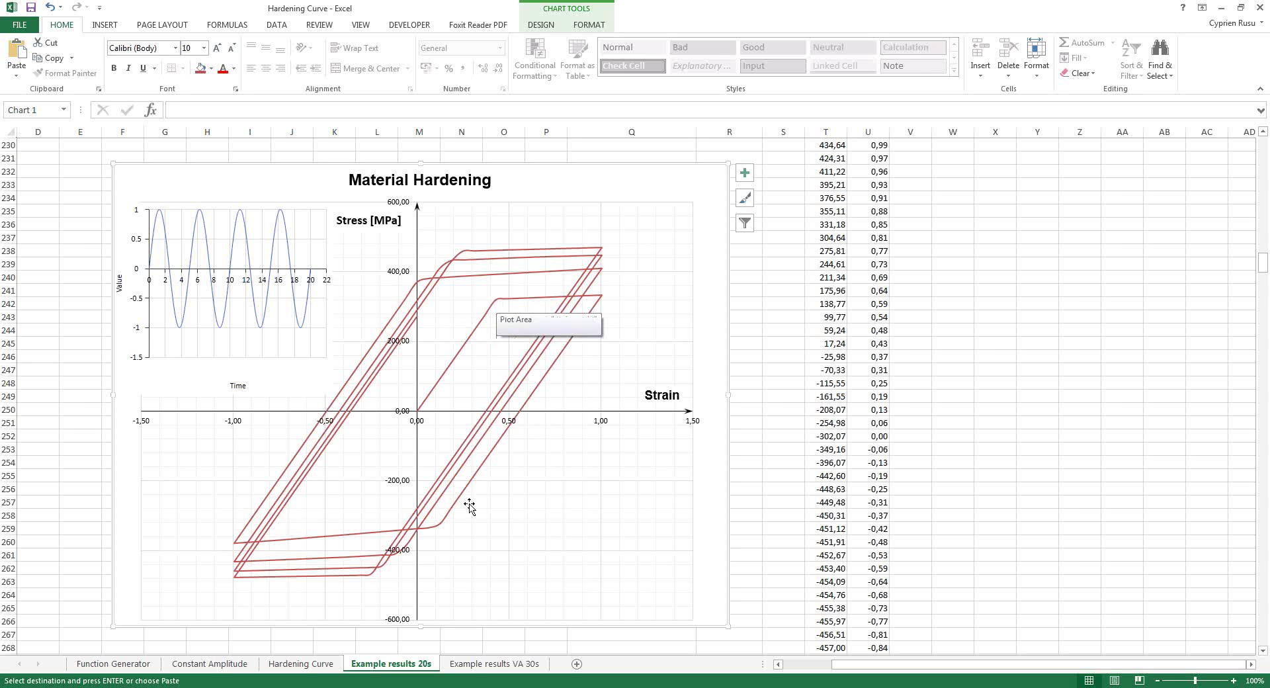
pyautogui.moveTo(443, 530)
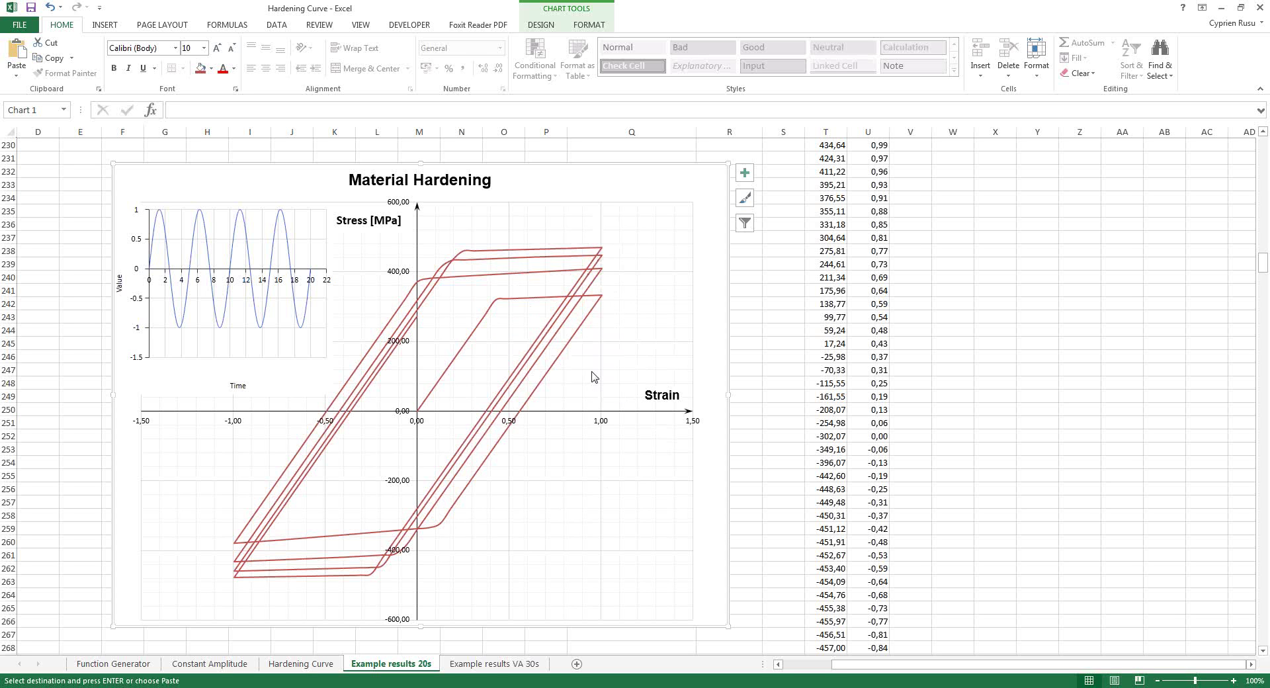
pyautogui.click(495, 663)
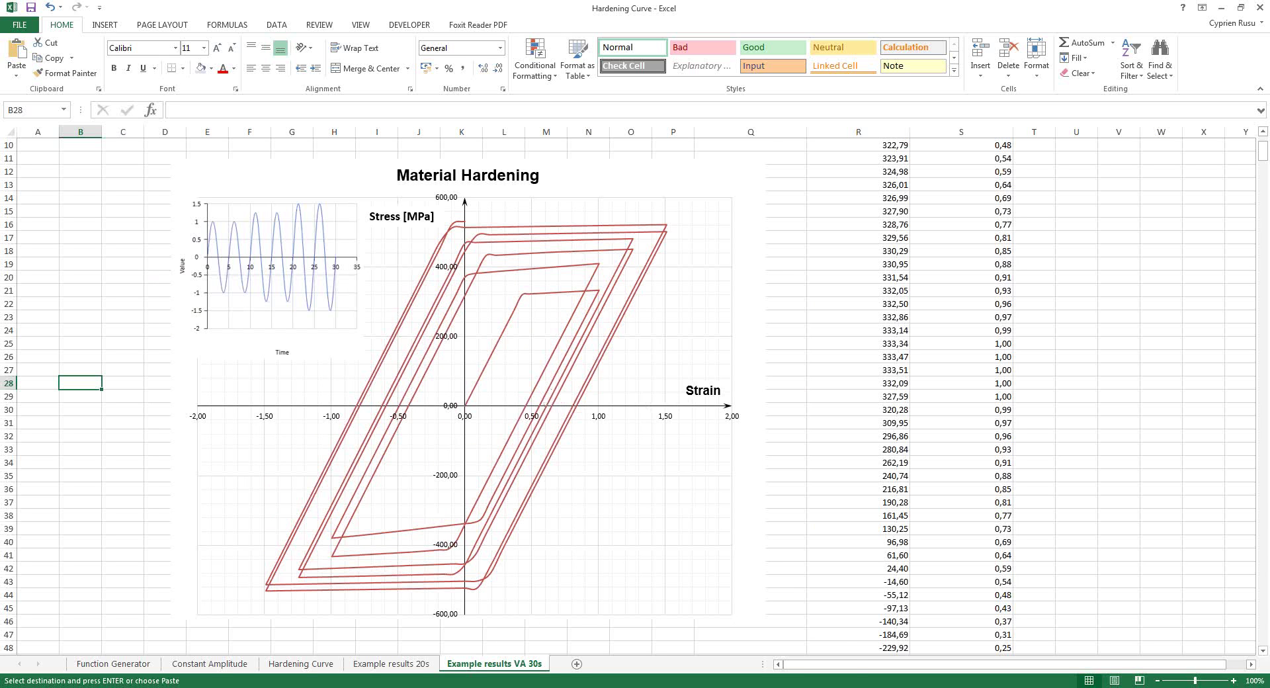
# Return to the PowerPoint slide show and advance to the Cyclic Stress-Strain Curve slide.
pyautogui.moveTo(633, 687)
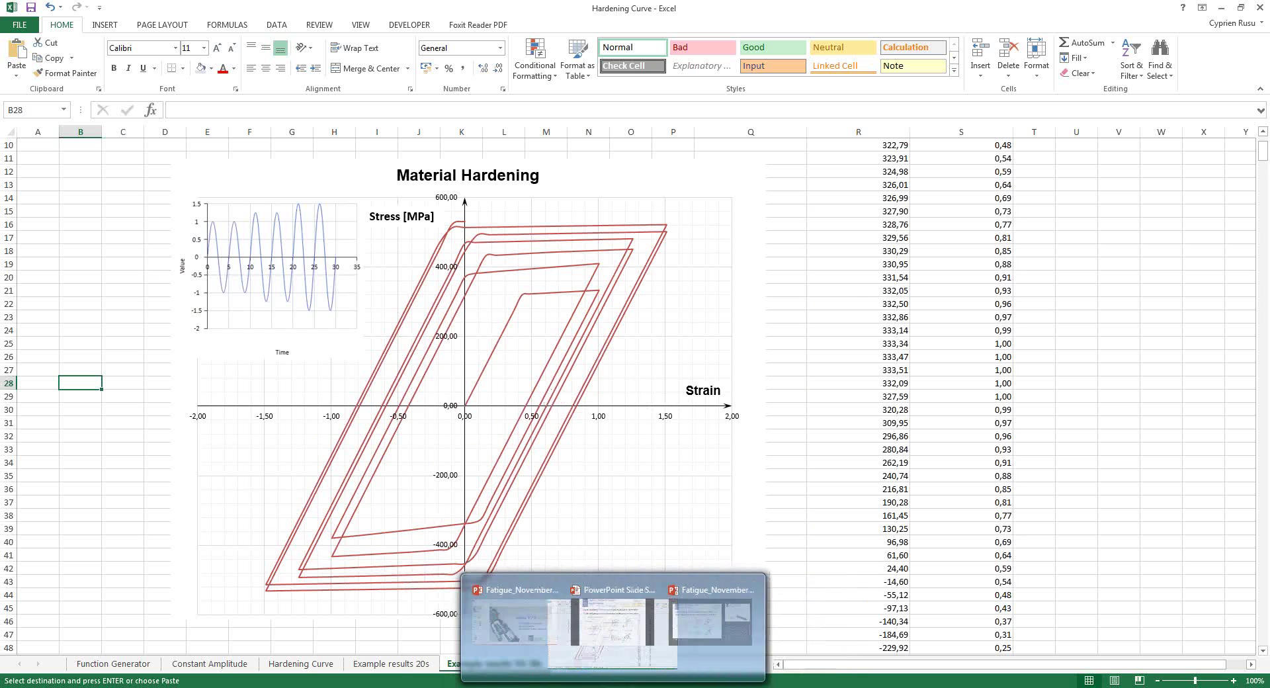
pyautogui.click(632, 634)
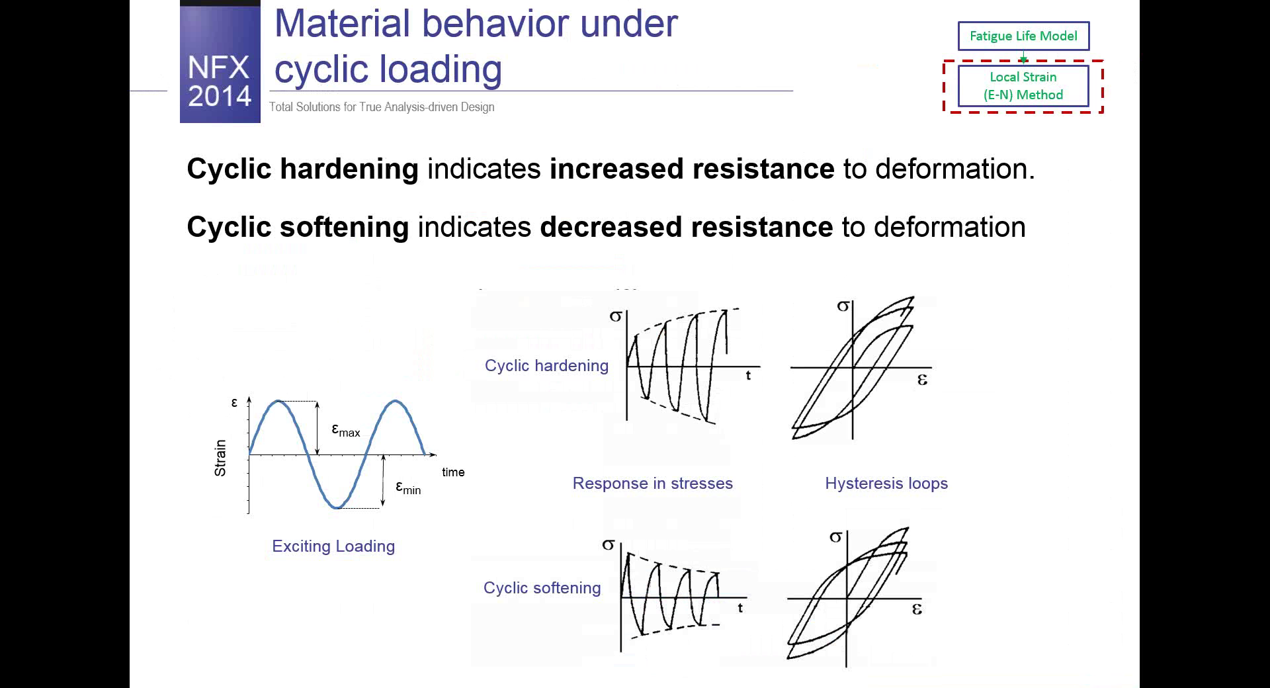
pyautogui.press('Right')
pyautogui.press('Right')
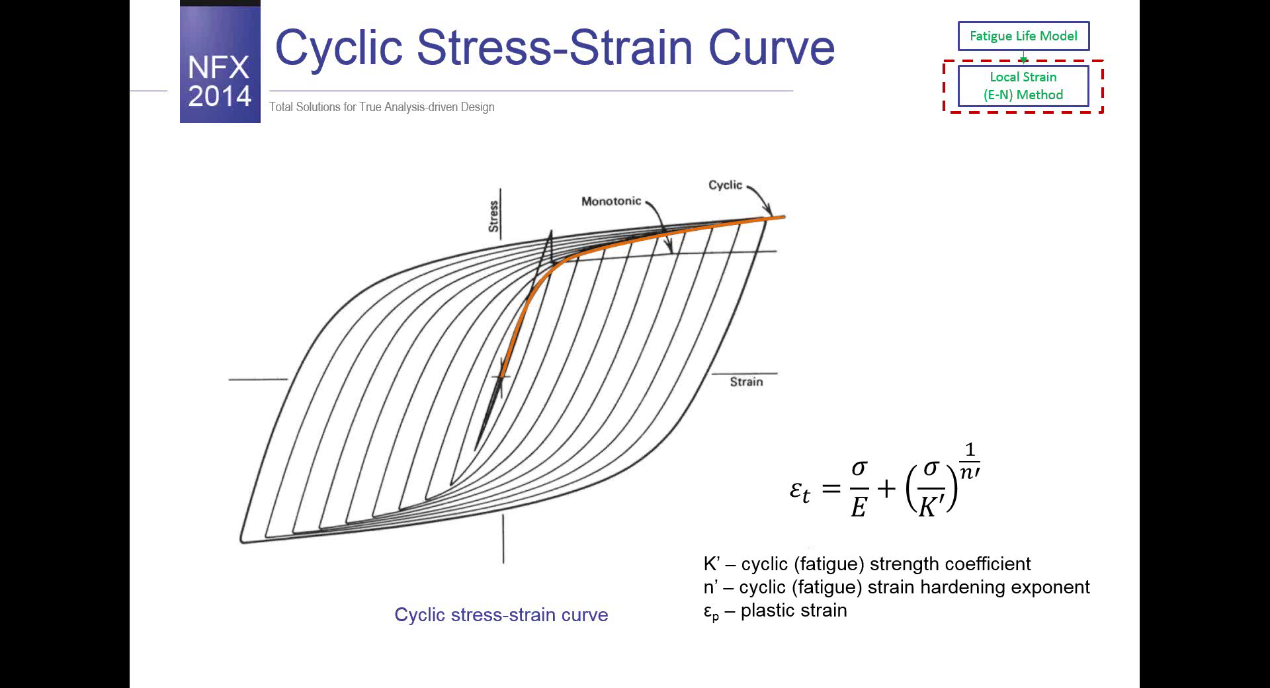